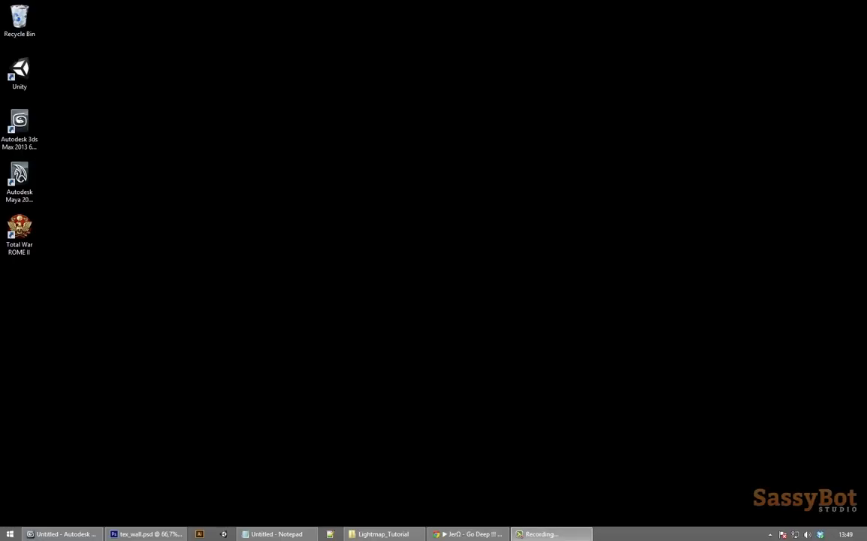
Step: Switch to tex_wall.psd in Photoshop and divide the crate texture with guides into 12 columns and 12 rows
click(147, 534)
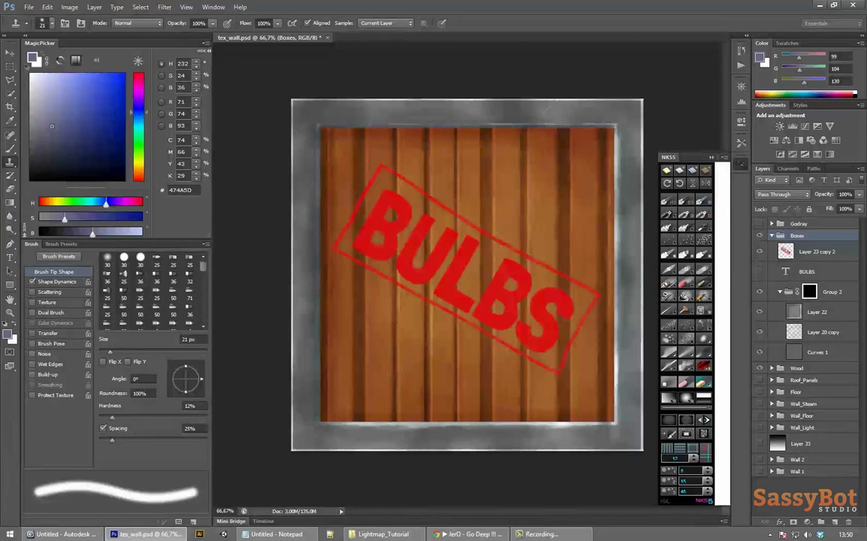
click(680, 449)
click(667, 448)
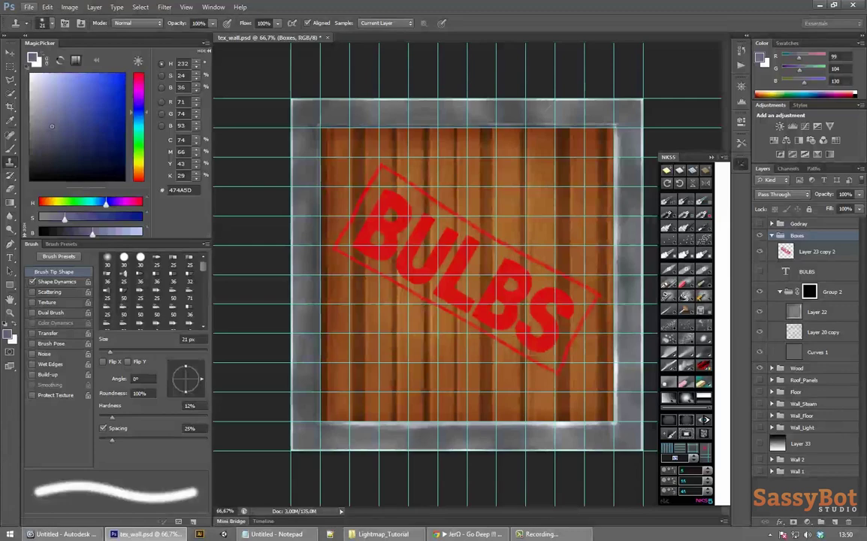
Step: Start saving the crate texture under another name, with PNG as the file format
key(alt+f)
key(Right)
key(Escape)
key(alt+f)
key(Up)
key(Up)
key(Return)
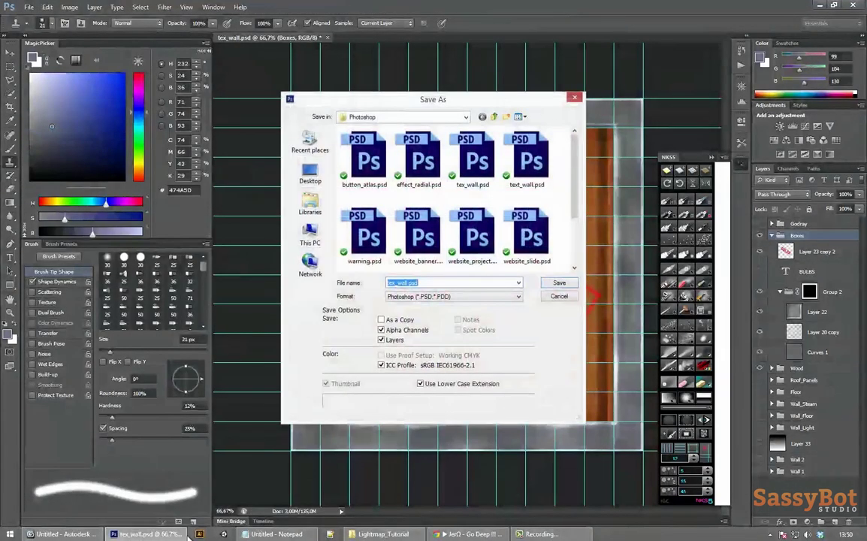
click(454, 297)
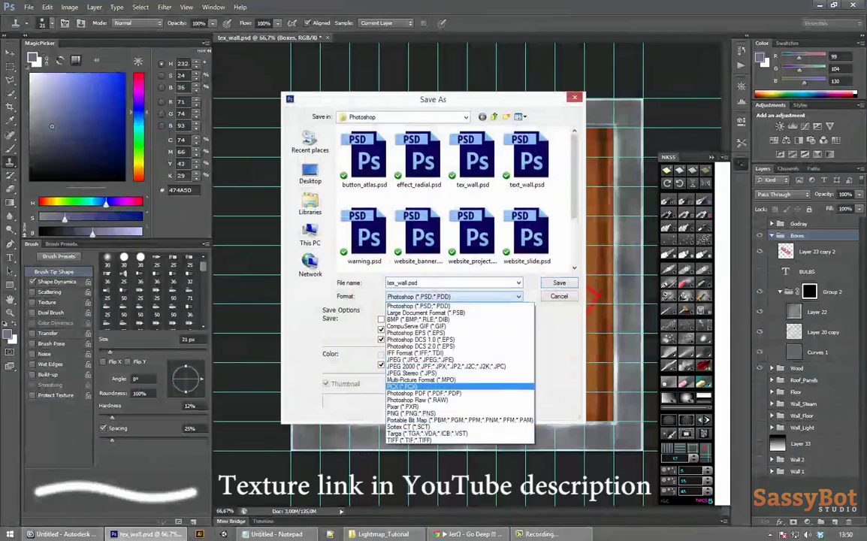
key(Down)
key(Down)
key(Down)
key(Down)
key(Return)
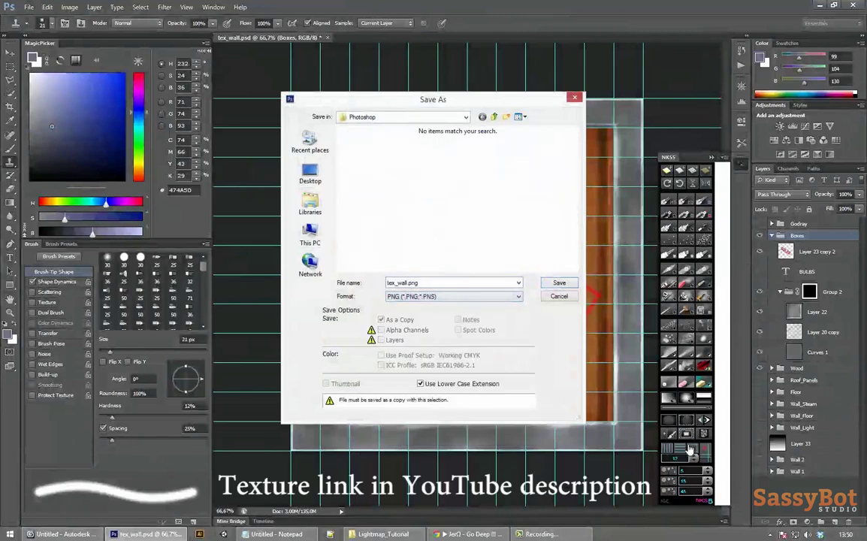
Step: Save the texture as box_diffuse.png in the Lightmap_Tutorial folder of the Projects library
click(310, 203)
double_click(492, 168)
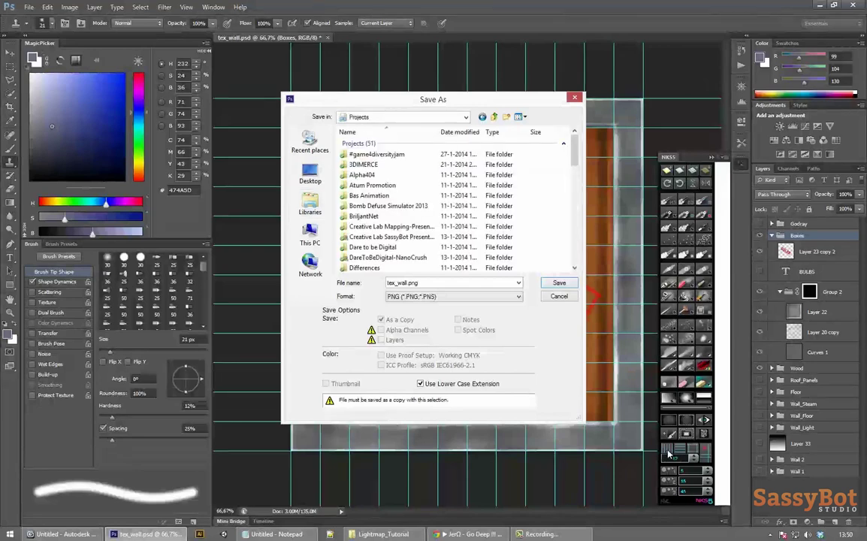
key(l)
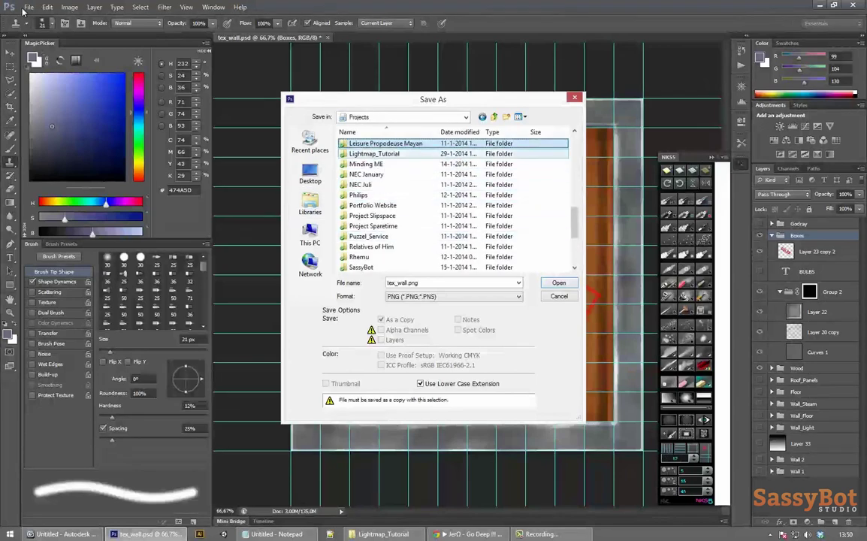
key(Return)
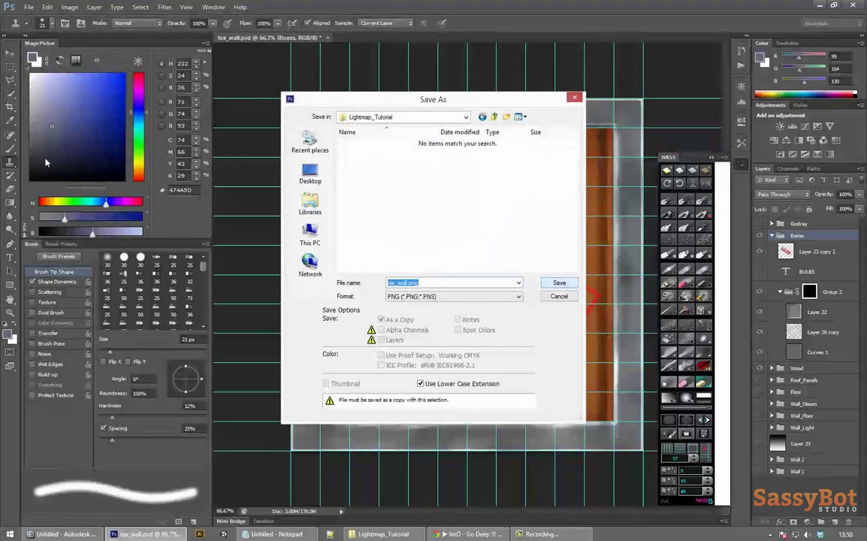
key(Right)
text(b)
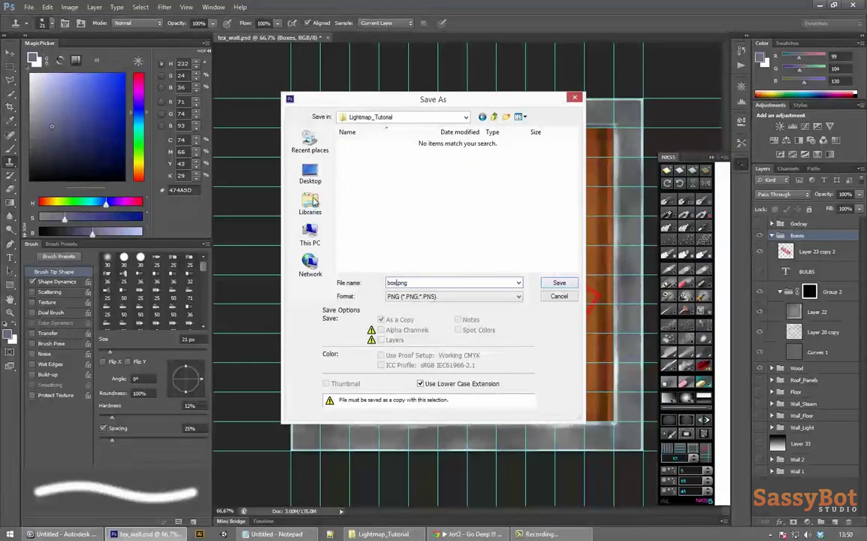
key(Return)
key(Return)
Step: Switch to 3ds Max and draw a 20 × 20 plane centred on the grid origin in the Perspective view
key(alt+Tab)
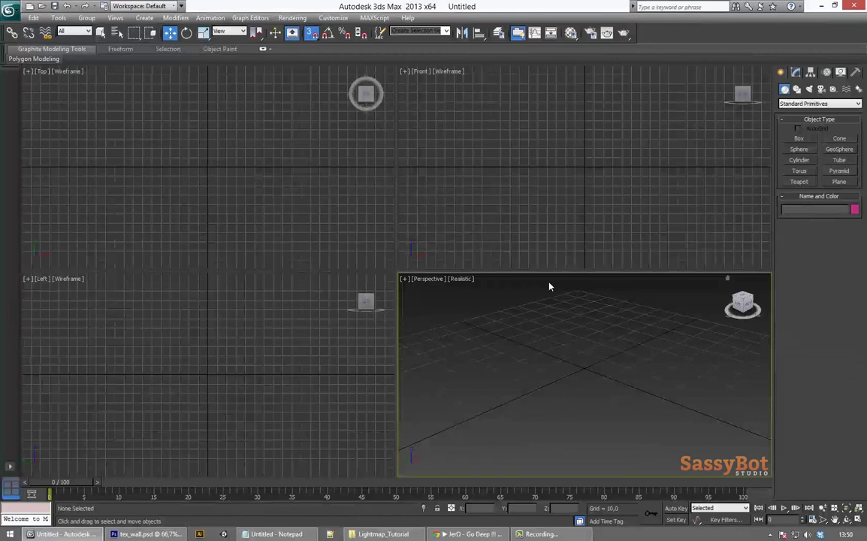
click(839, 182)
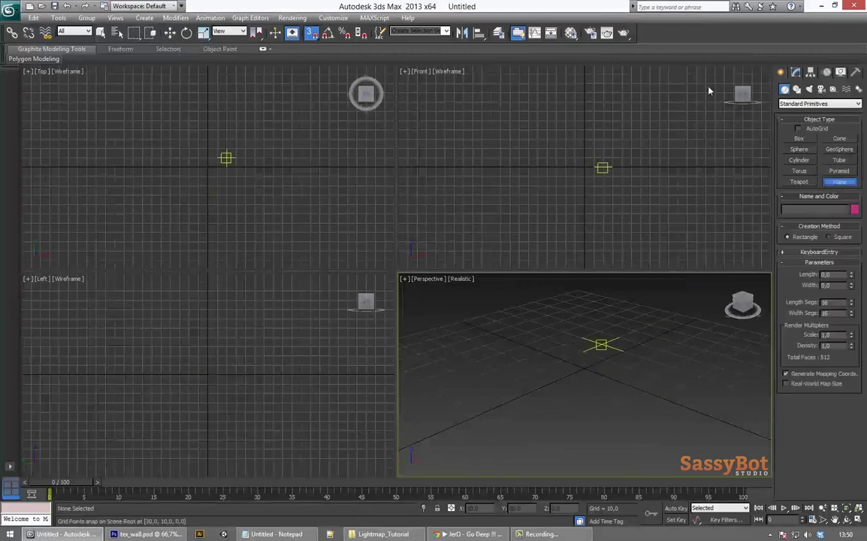
drag(582, 352, 585, 391)
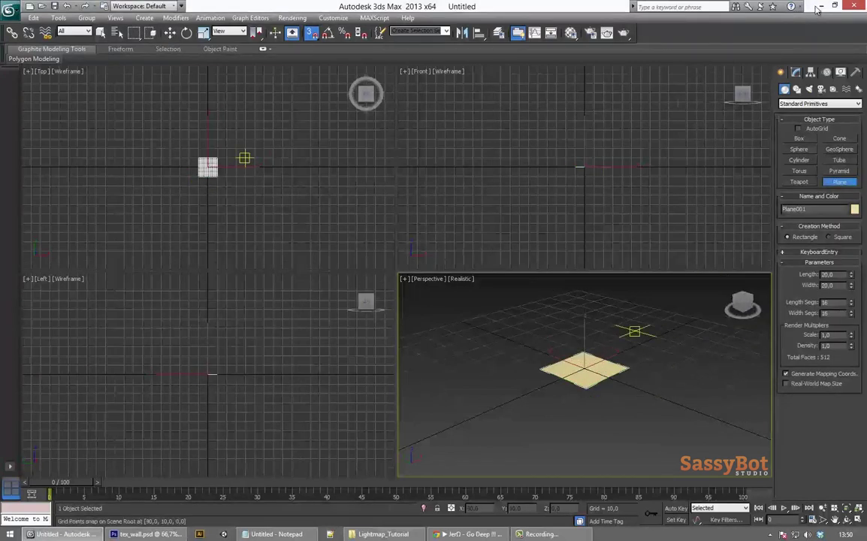
Step: Maximize the Perspective viewport with the plane framed from above
alt+middle_drag(631, 319, 620, 338)
alt+middle_drag(820, 7, 397, 292)
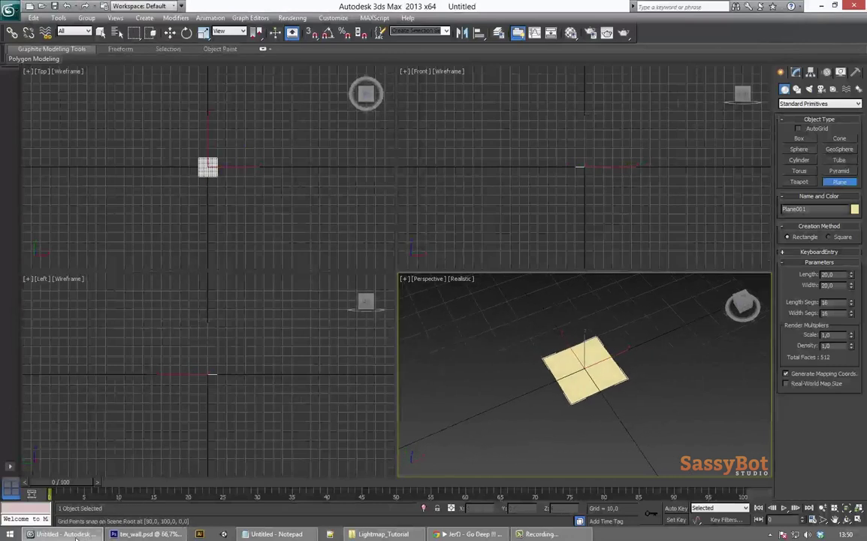
key(s)
mouse_move(75, 538)
alt+middle_down()
mouse_move(201, 389)
mouse_move(269, 116)
alt+middle_up()
scroll(269, 115, up, 4)
key(z)
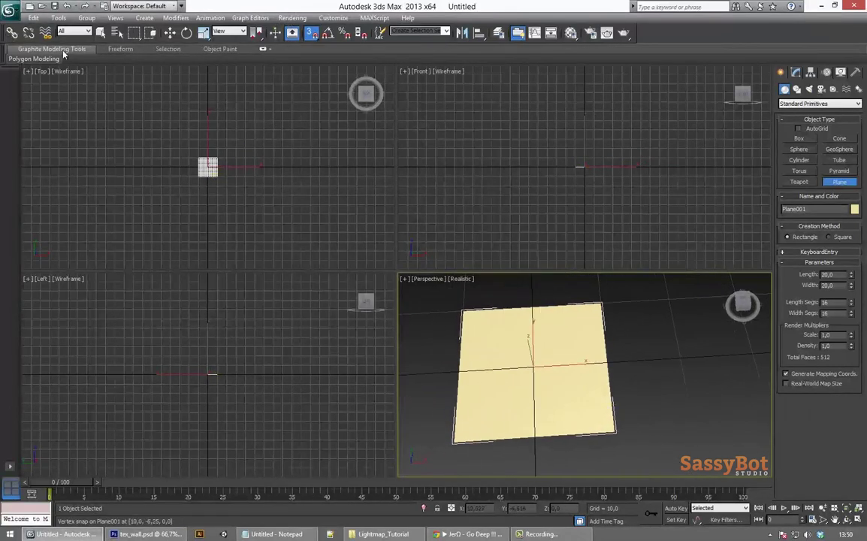
key(alt+w)
mouse_move(826, 171)
alt+middle_down()
mouse_move(816, 138)
mouse_move(835, 182)
alt+middle_up()
click(838, 183)
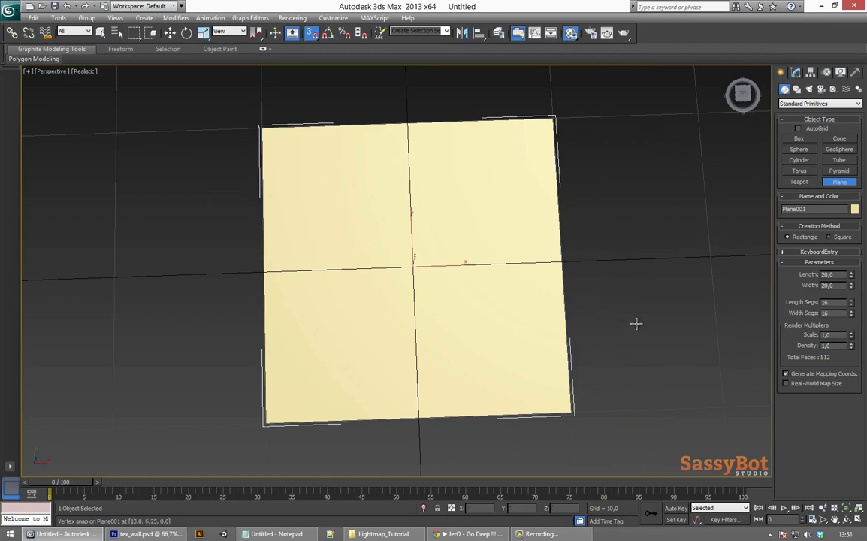
Step: Open the Material Editor and add a Bitmap map to the diffuse colour of the first material
key(m)
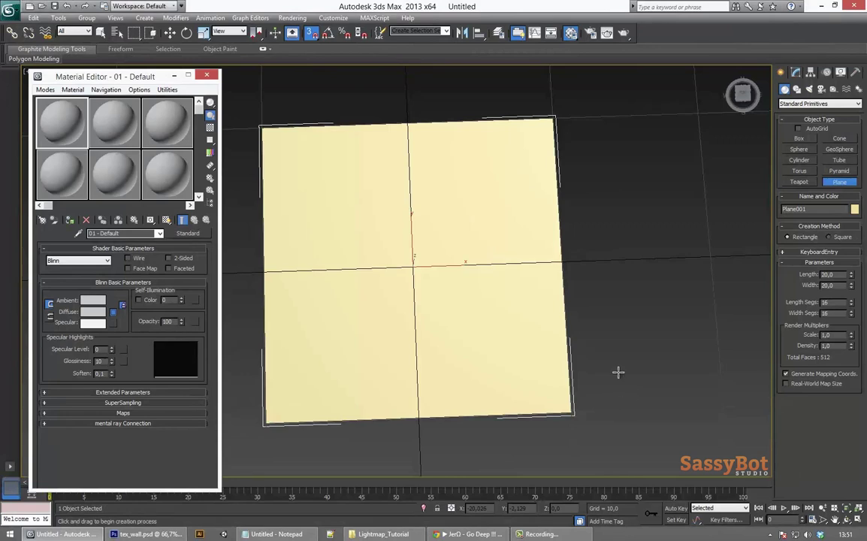
right_click(496, 236)
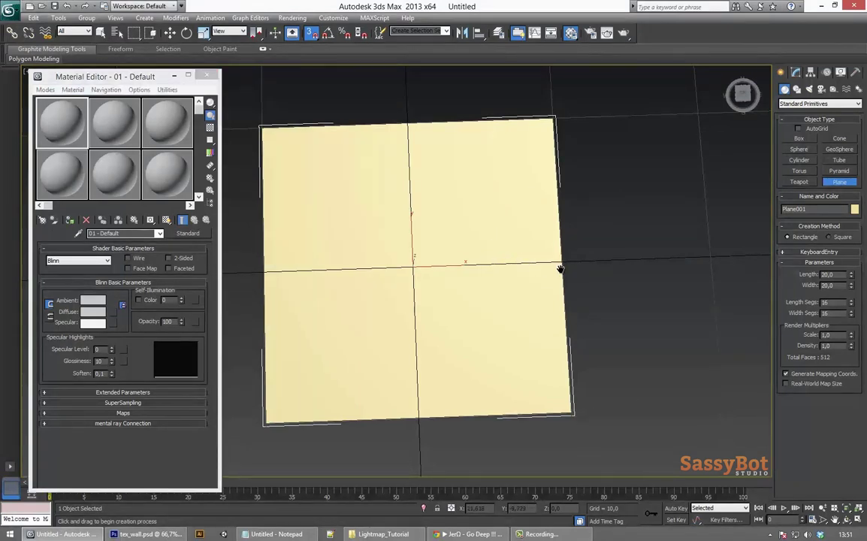
key(alt+Tab)
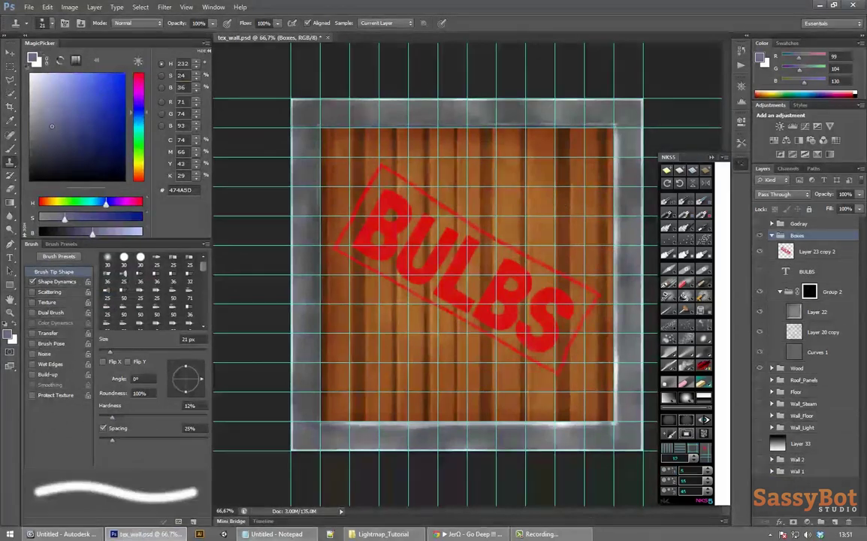
mouse_move(75, 534)
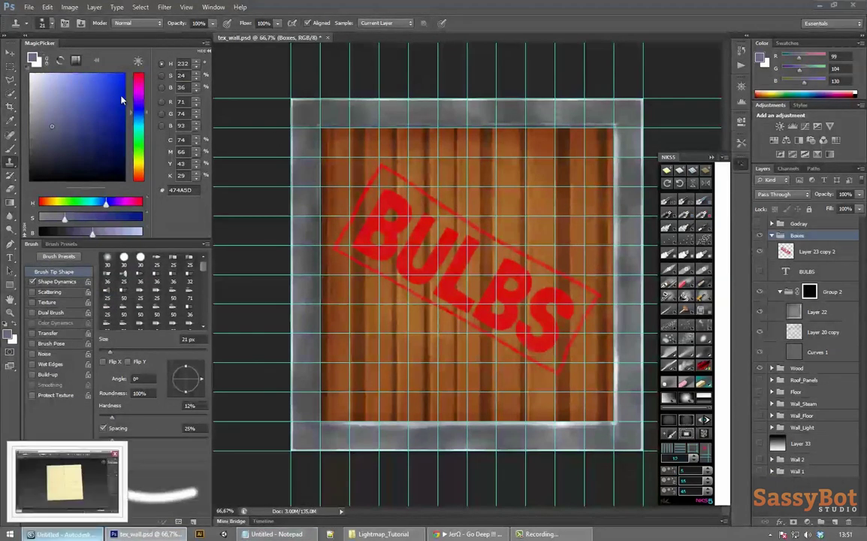
key(Return)
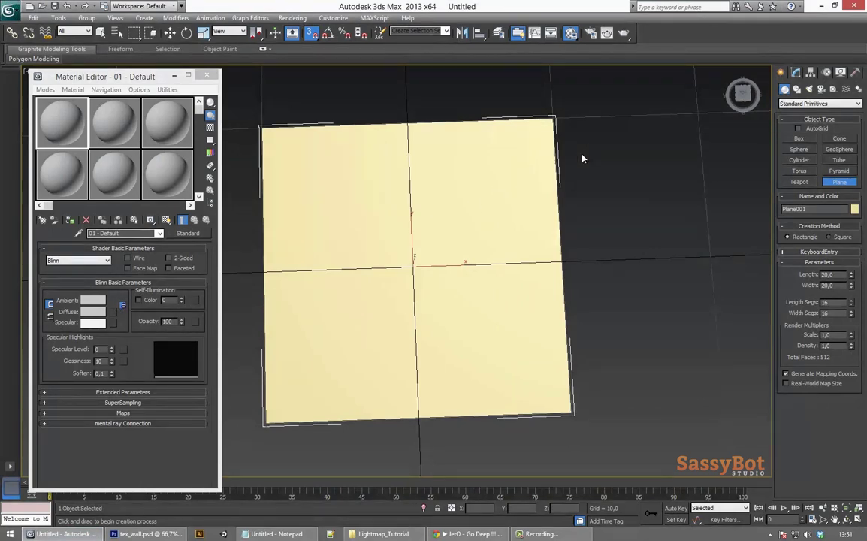
click(223, 5)
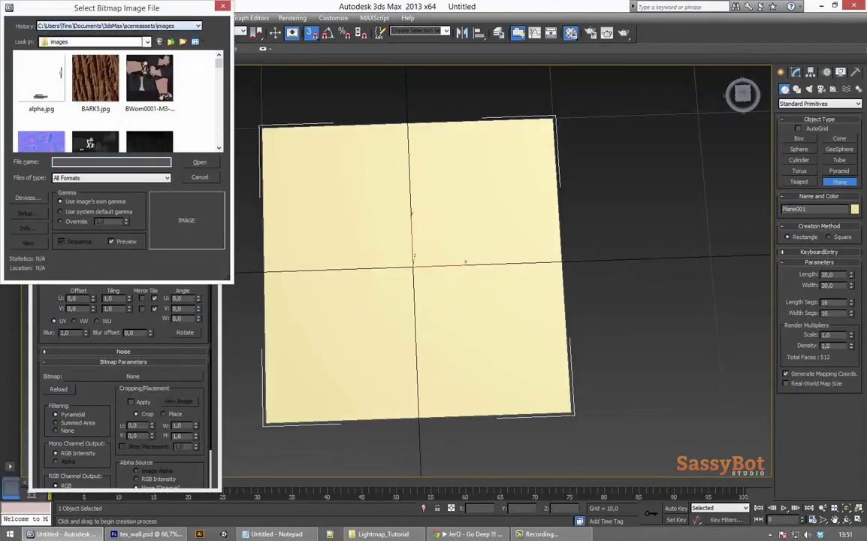
Step: Load box_diffuse.png from the Lightmap_Tutorial folder as the diffuse bitmap and apply the material to the plane
click(147, 42)
click(65, 69)
double_click(62, 142)
scroll(103, 92, down, 4)
scroll(187, 73, down, 3)
double_click(64, 75)
click(159, 42)
scroll(97, 93, down, 8)
double_click(55, 71)
click(48, 68)
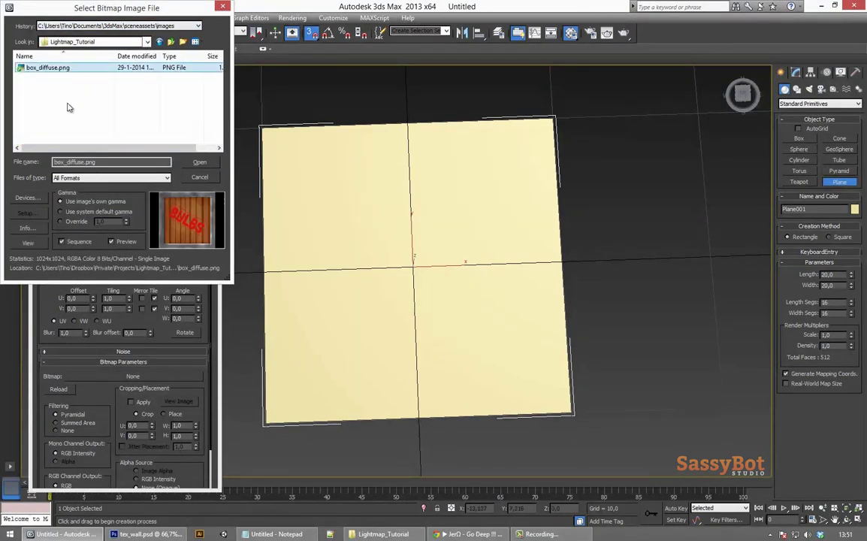
key(Return)
drag(63, 123, 351, 198)
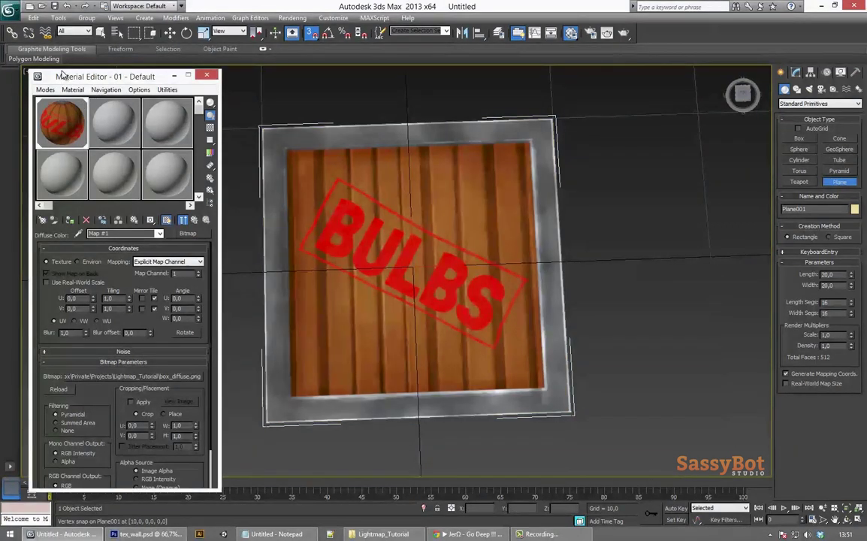
Step: Set the plane's length and width segments to 12 and show its edged faces
drag(851, 303, 851, 309)
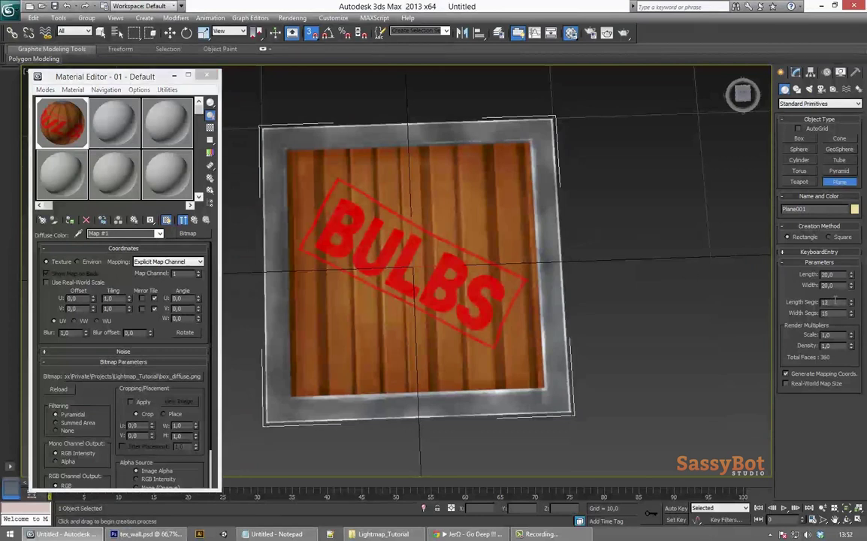
key(F4)
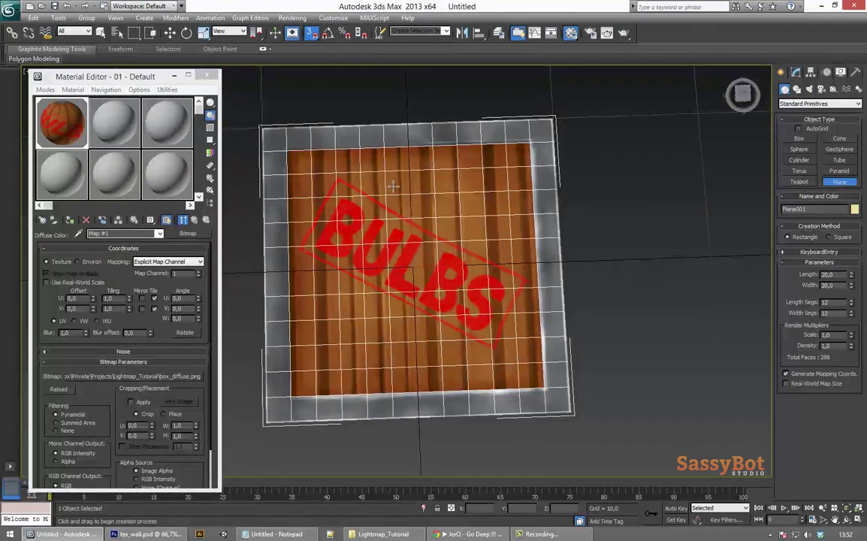
drag(851, 312, 851, 313)
Step: Convert the plane to an Editable Poly
mouse_move(631, 263)
alt+middle_down()
mouse_move(649, 258)
mouse_move(630, 240)
alt+middle_up()
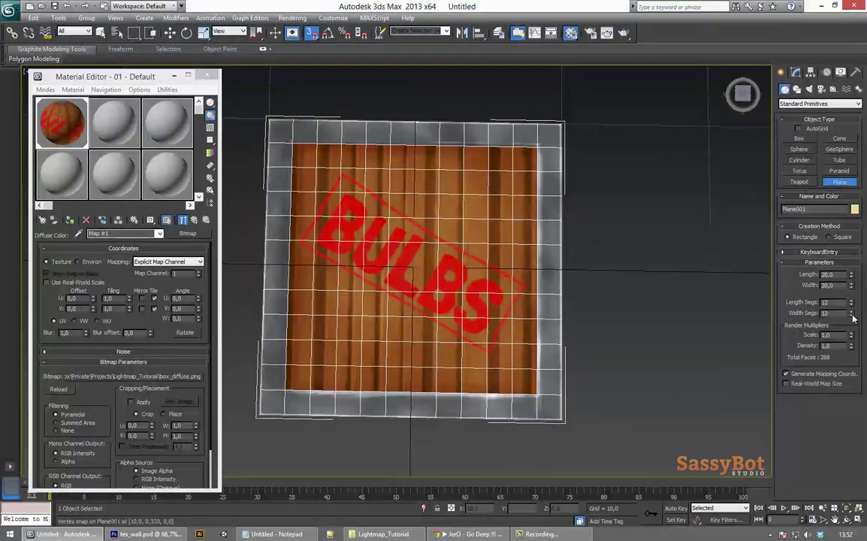
right_click(559, 176)
right_click(559, 176)
click(634, 243)
alt+middle_drag(634, 244, 592, 221)
right_click(544, 192)
mouse_move(564, 288)
click(677, 297)
click(586, 216)
scroll(553, 192, down, 5)
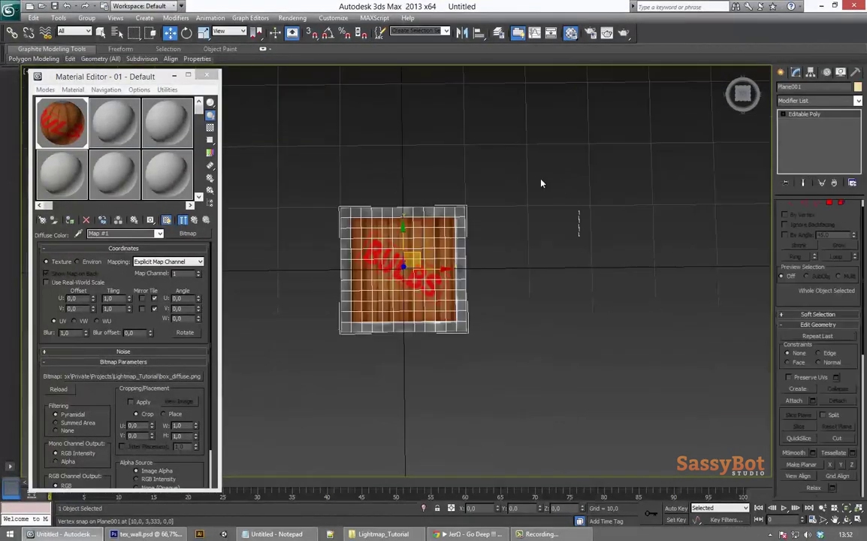
Step: Clone the plane as a copy along the X axis and snap it edge to edge with the original
alt+middle_drag(540, 180, 594, 203)
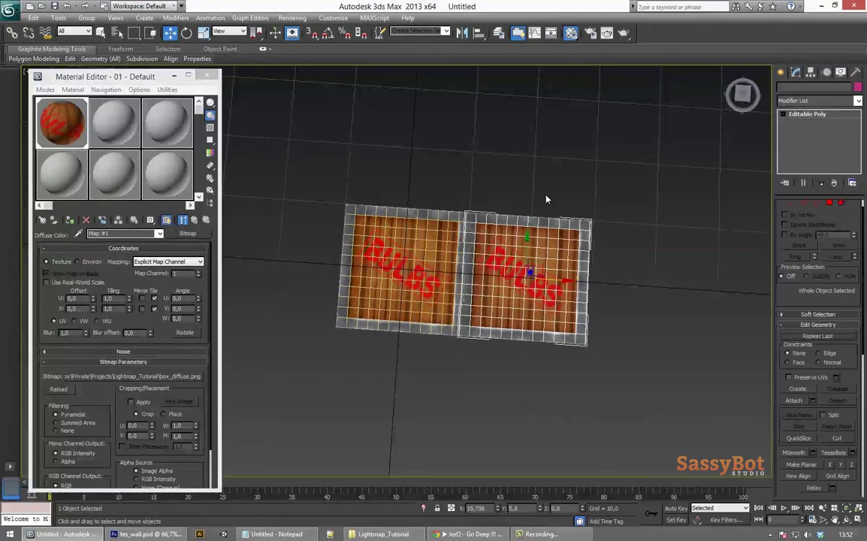
shift+drag(546, 195, 579, 289)
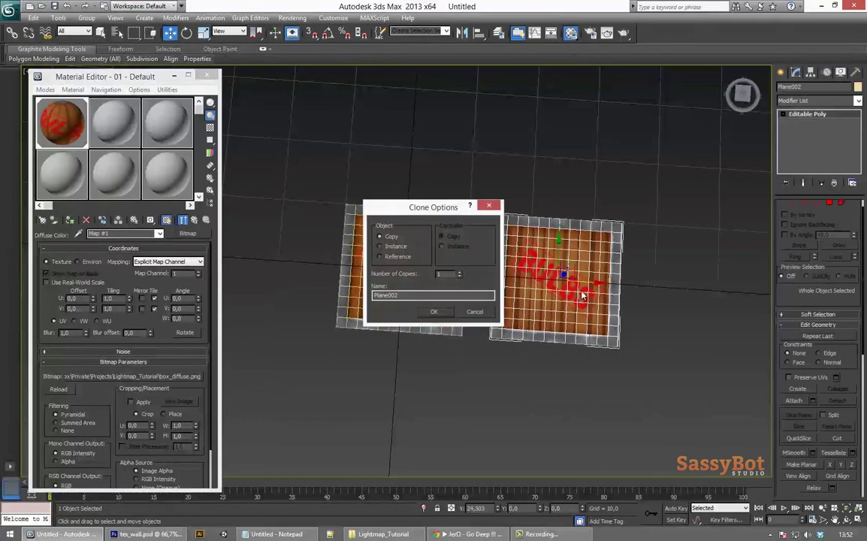
key(Return)
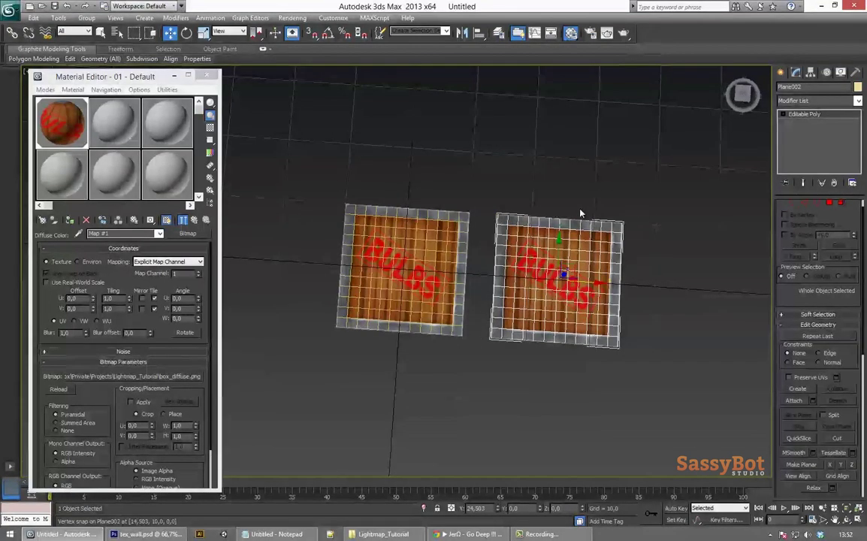
key(s)
mouse_move(596, 217)
mouse_down()
mouse_move(569, 215)
mouse_move(600, 218)
mouse_up()
key(s)
drag(498, 213, 470, 212)
Step: Rotate the copied plane upright by 90 degrees with angle snap and snap it below the original's edge as a box side
key(e)
alt+middle_drag(589, 289, 447, 308)
drag(481, 261, 498, 218)
right_click(498, 217)
key(a)
drag(485, 258, 497, 216)
alt+middle_drag(565, 207, 501, 217)
key(w)
drag(586, 208, 540, 229)
alt+middle_drag(545, 275, 584, 284)
Step: Select the original plane's inner 10 × 10 polygons, leaving out the metal border
click(479, 217)
key(4)
key(z)
scroll(584, 285, down, 4)
key(t)
key(z)
drag(284, 158, 387, 259)
key(ctrl+z)
key(q)
drag(284, 157, 509, 383)
alt+middle_drag(583, 238, 559, 174)
key(w)
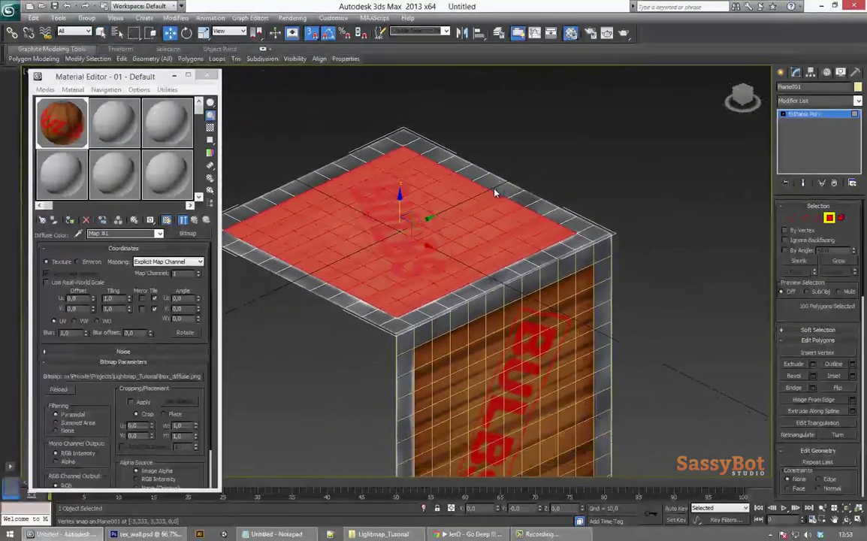
drag(399, 201, 412, 271)
key(ctrl+z)
Step: Extrude the selected wooden polygons inward to a depth of 1.667 and remove the copied side plane
key(shift+e)
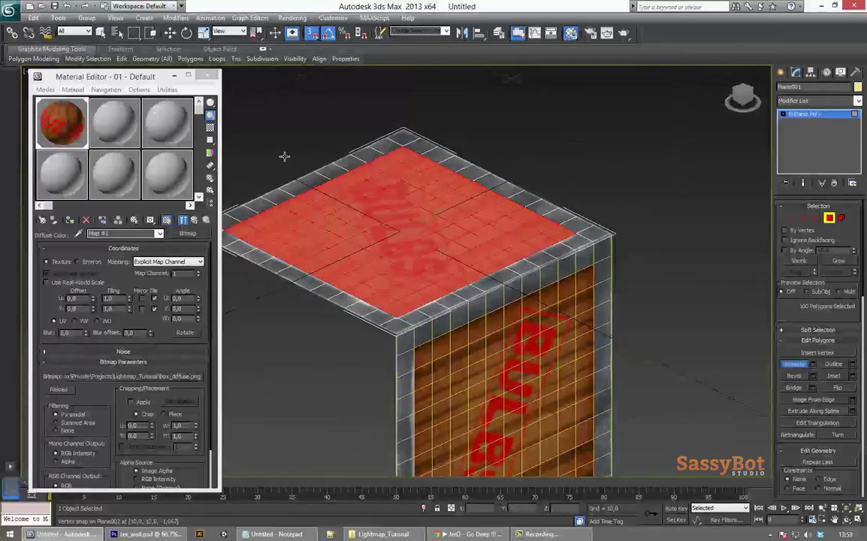
drag(502, 384, 622, 194)
key(w)
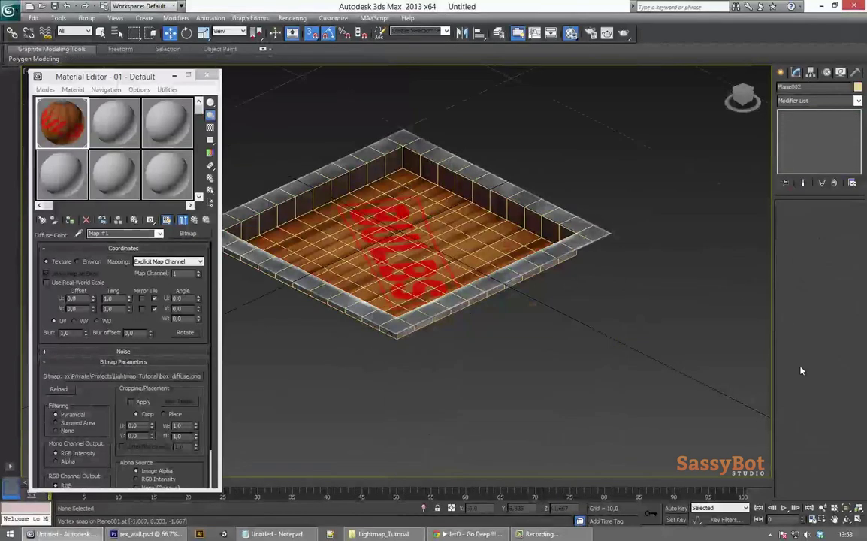
alt+middle_drag(518, 248, 543, 248)
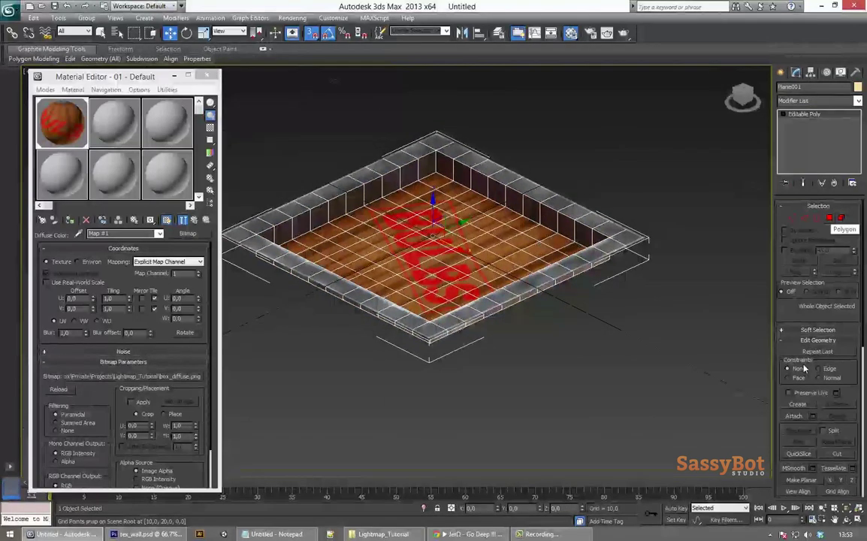
Step: Try to select an edge loop along the recess's border, and undo the latest changes
key(2)
alt+middle_drag(533, 204, 590, 260)
double_click(337, 158)
key(s)
key(ctrl+z)
key(ctrl+z)
key(ctrl+z)
key(ctrl+z)
key(ctrl+z)
key(ctrl+z)
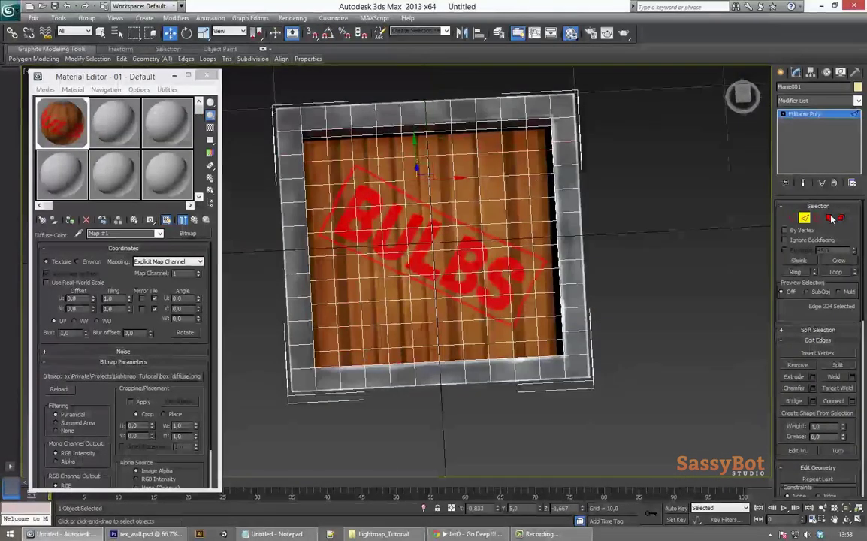
Step: Undo the last selection and remove the horizontal edge loops across the upper part of the recessed wooden face
key(ctrl+z)
mouse_move(559, 189)
alt+middle_down()
mouse_move(541, 187)
mouse_move(549, 174)
alt+middle_up()
double_click(341, 173)
key(ctrl+BackSpace)
double_click(342, 188)
key(ctrl+BackSpace)
double_click(367, 209)
key(ctrl+BackSpace)
alt+middle_drag(369, 154, 373, 184)
double_click(470, 222)
key(ctrl+BackSpace)
Step: Remove the remaining horizontal edge loops across the lower part of the wooden face, keeping the loops along the metal border
click(495, 245)
double_click(495, 246)
click(800, 365)
double_click(402, 273)
click(800, 366)
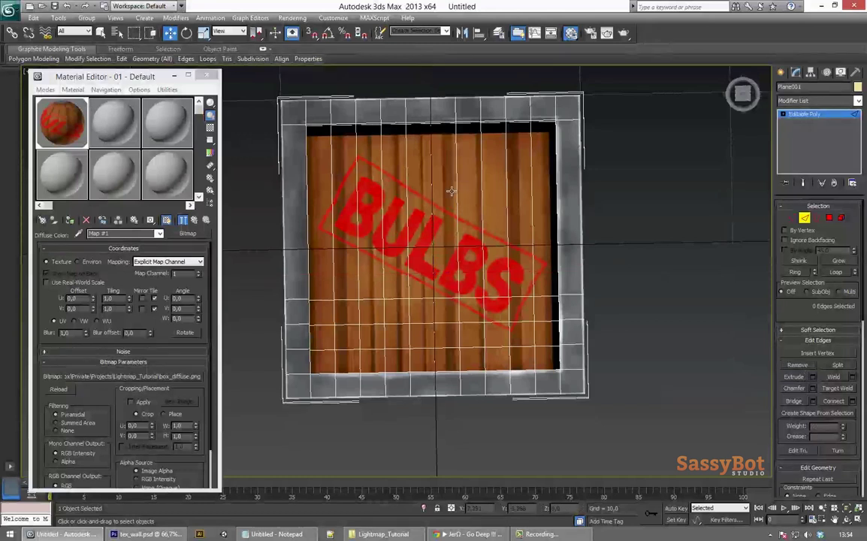
double_click(496, 298)
key(BackSpace)
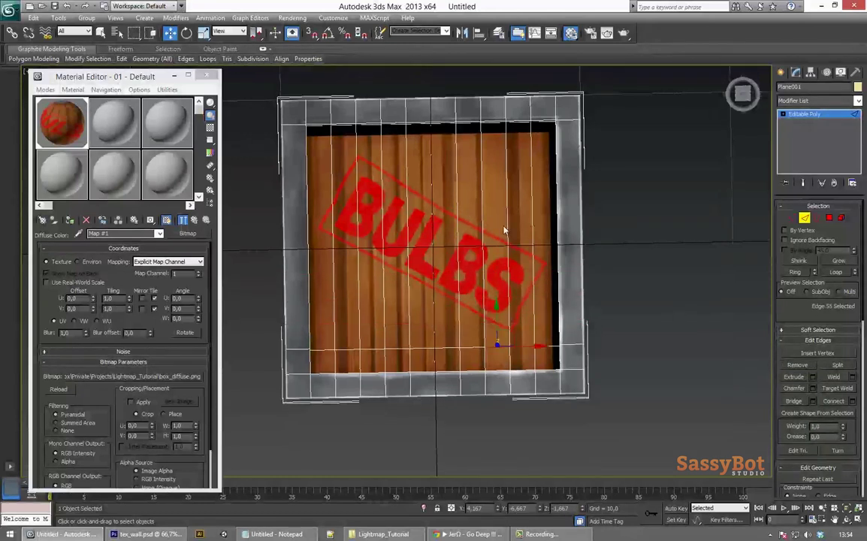
Step: Remove all vertical edge loops crossing the wooden face, keeping only the loops along the metal border
double_click(508, 241)
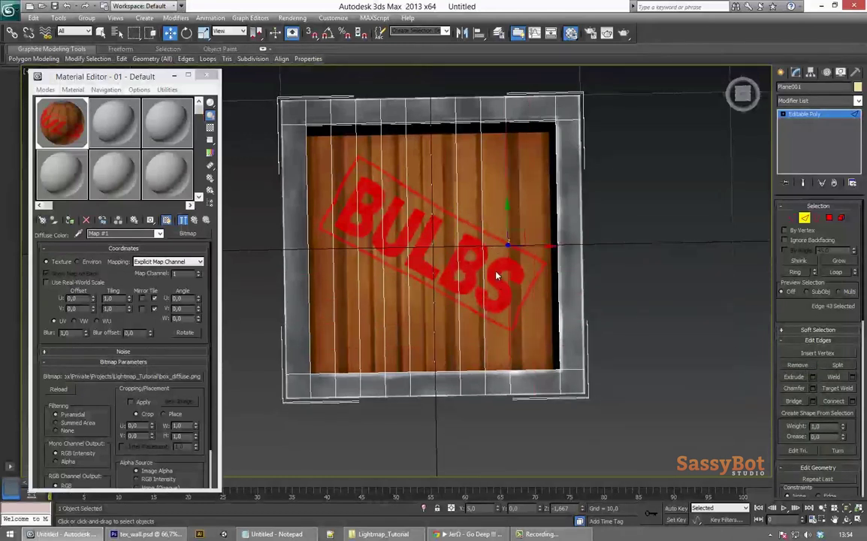
click(801, 367)
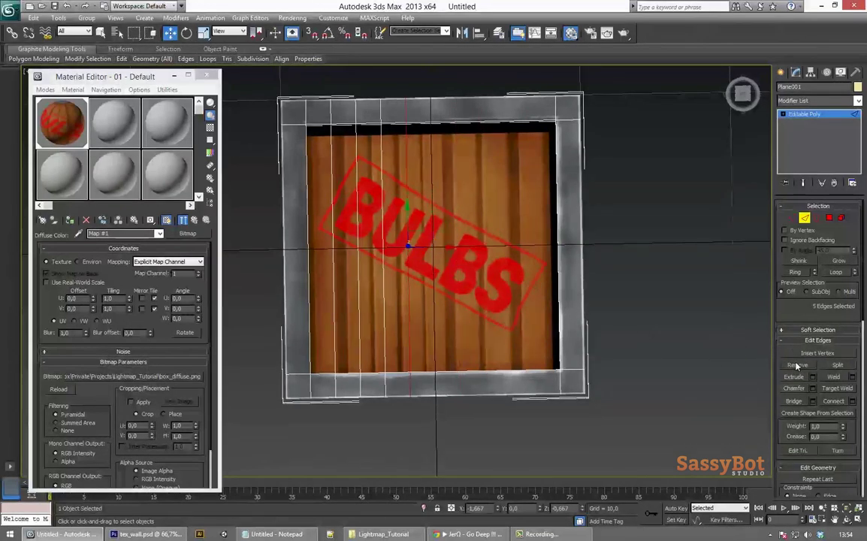
double_click(384, 299)
click(803, 368)
double_click(359, 301)
click(803, 369)
Step: Target-weld the leftover vertices on the frame's outer edges into the corners to form mitred corners
alt+middle_drag(474, 324, 382, 330)
key(1)
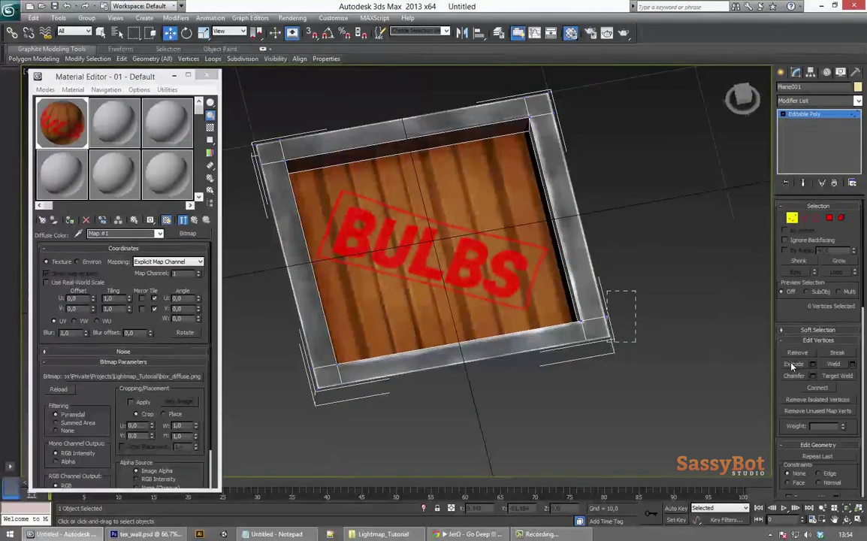
click(837, 376)
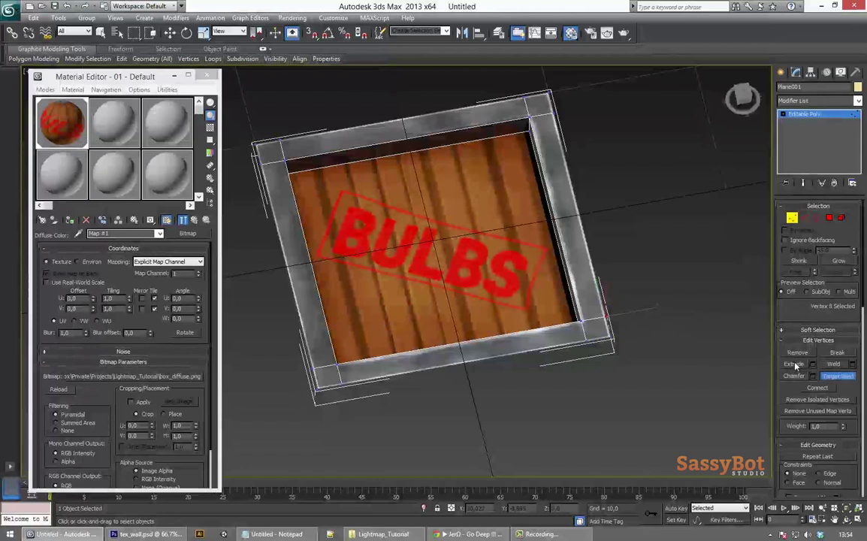
middle_drag(410, 150, 415, 192)
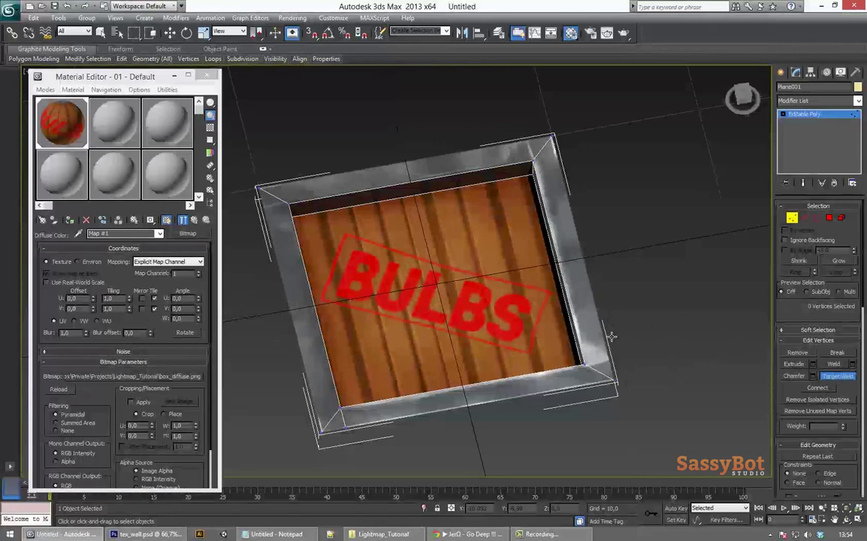
key(ctrl+z)
key(w)
Step: Add an Unwrap UVW modifier to the simplified panel and open its UV editor
alt+middle_drag(632, 263, 551, 135)
key(ctrl+m)
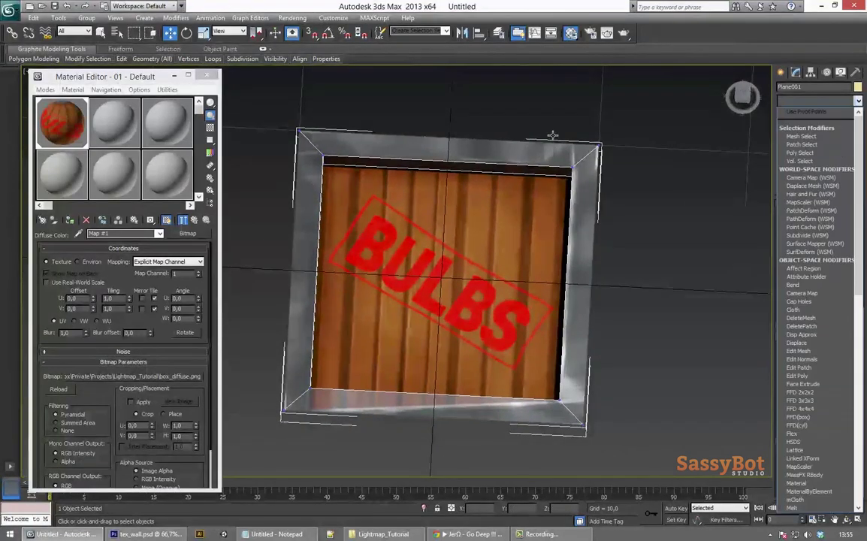
key(u)
key(Return)
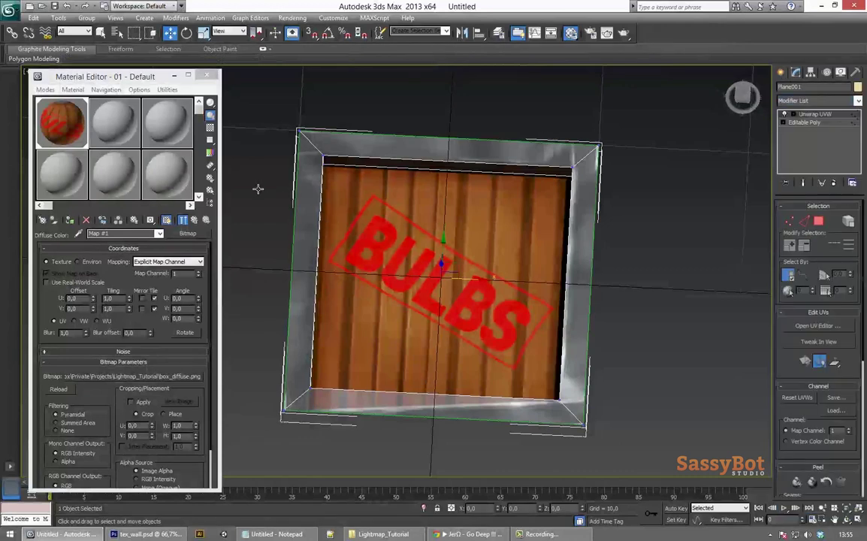
middle_drag(306, 314, 313, 304)
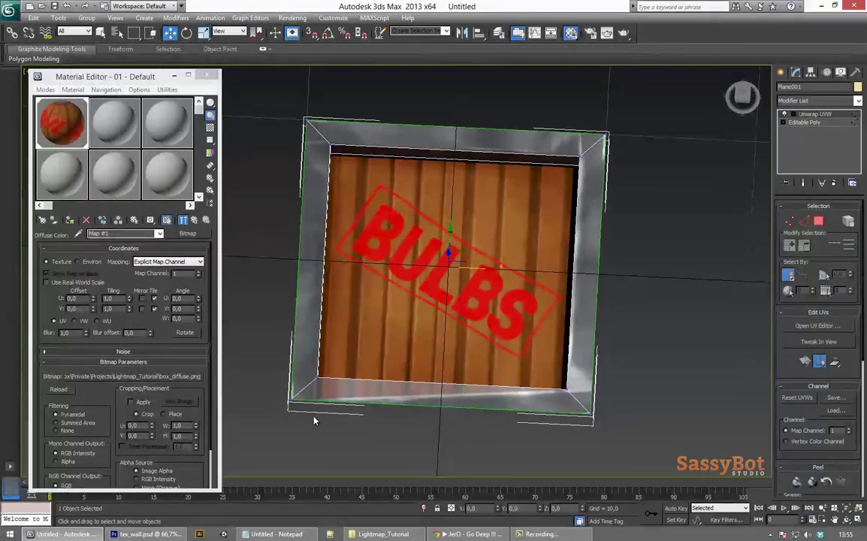
key(ctrl+e)
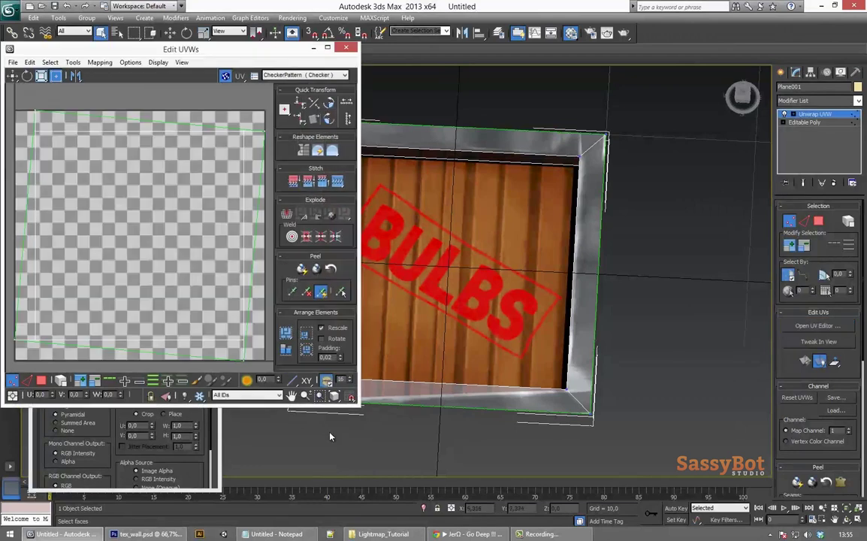
Step: Select all faces of the panel and apply a planar projection to them
middle_drag(683, 333, 765, 335)
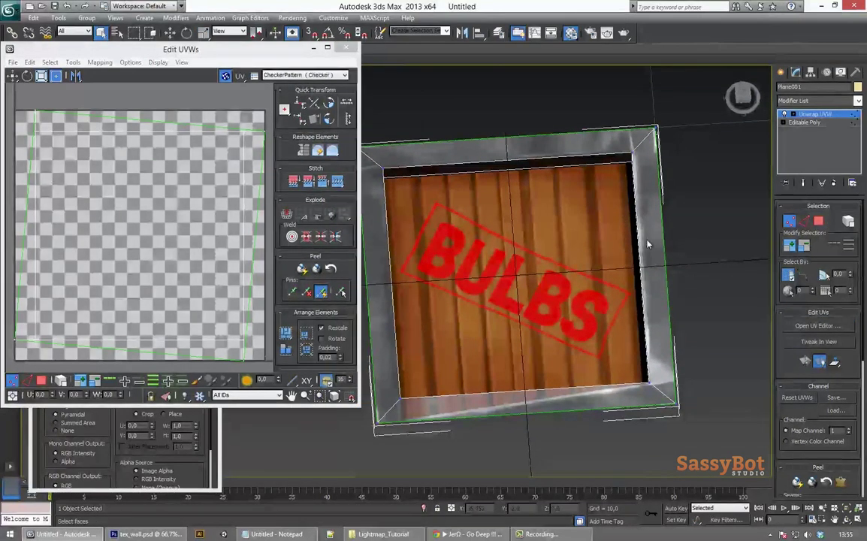
drag(773, 241, 649, 244)
click(814, 101)
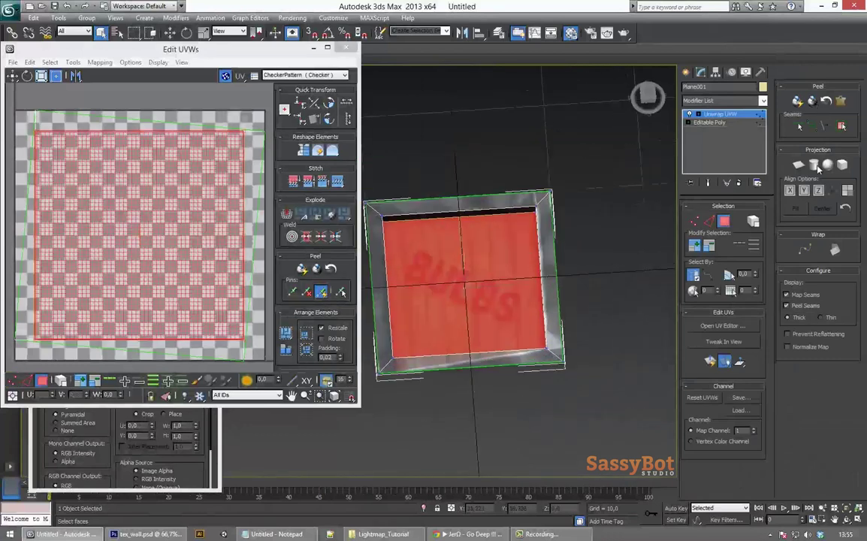
click(799, 164)
Step: Try aligning the planar projection to the Y and X axes, and undo the attempts
click(805, 191)
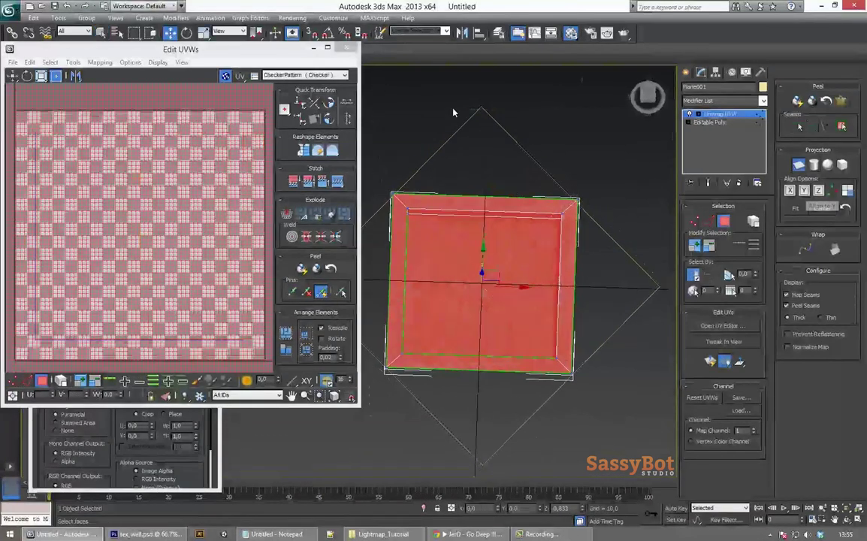
click(790, 191)
alt+middle_drag(732, 294, 723, 229)
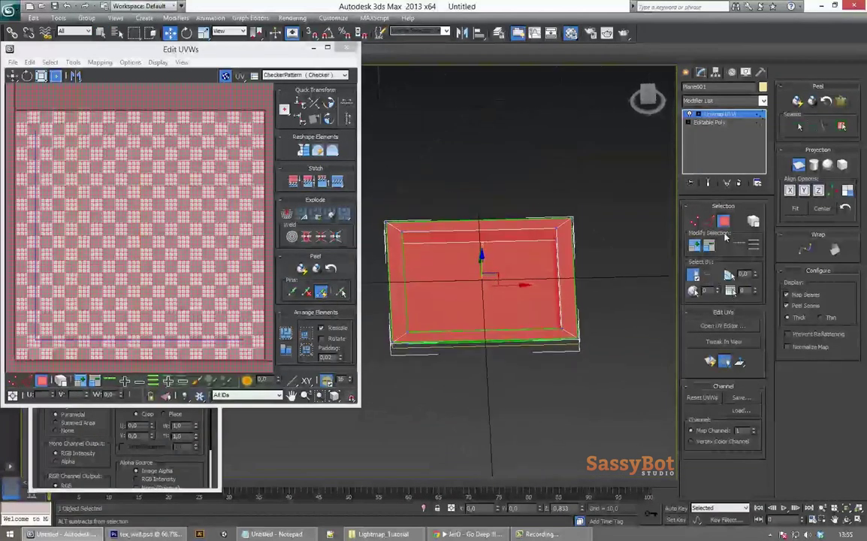
key(ctrl+z)
key(ctrl+z)
key(ctrl+z)
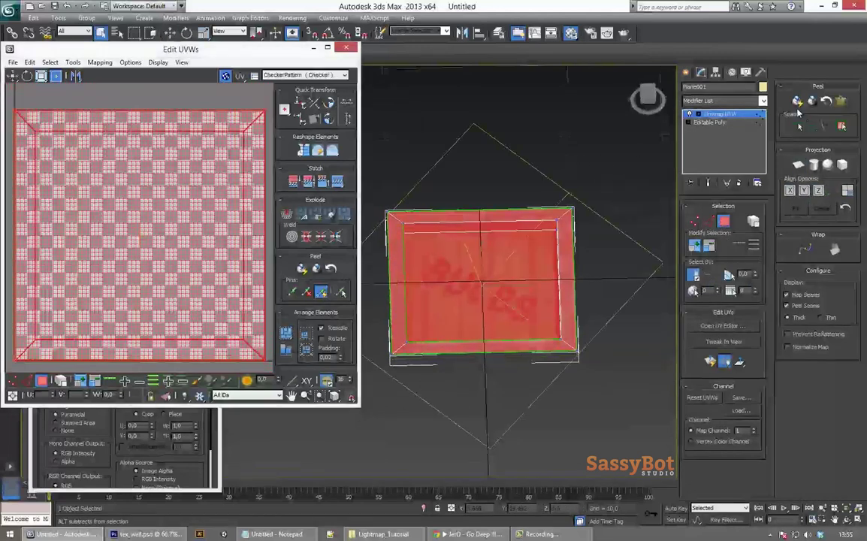
mouse_move(566, 157)
alt+middle_down()
mouse_move(568, 218)
mouse_move(582, 116)
mouse_move(575, 161)
alt+middle_up()
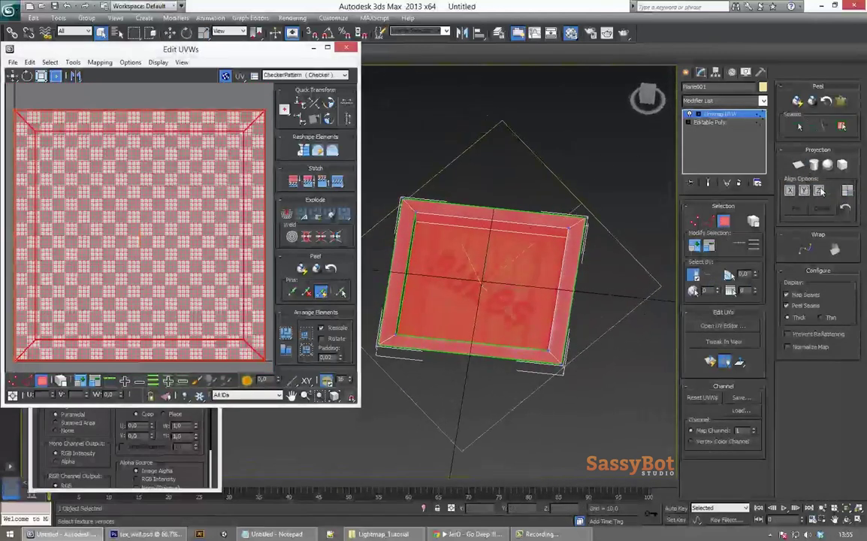
Step: Collapse the panel's whole modifier stack into an editable poly
right_click(714, 114)
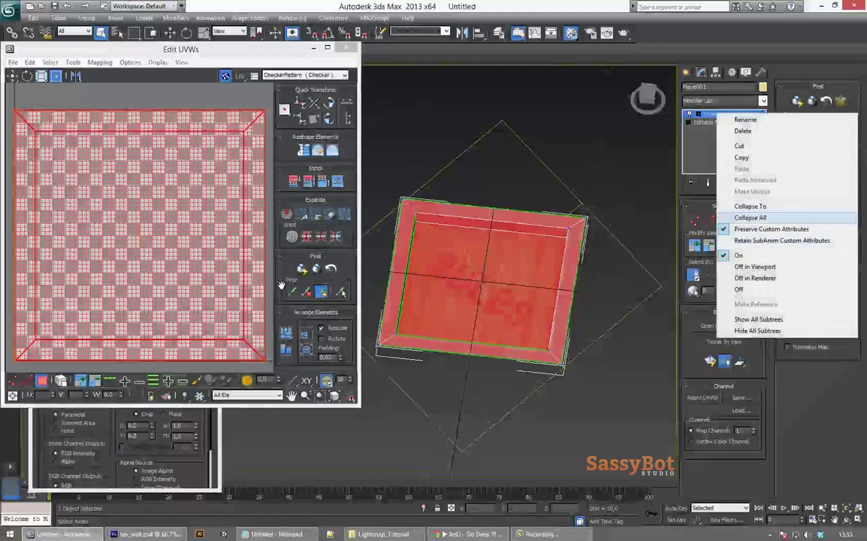
click(749, 217)
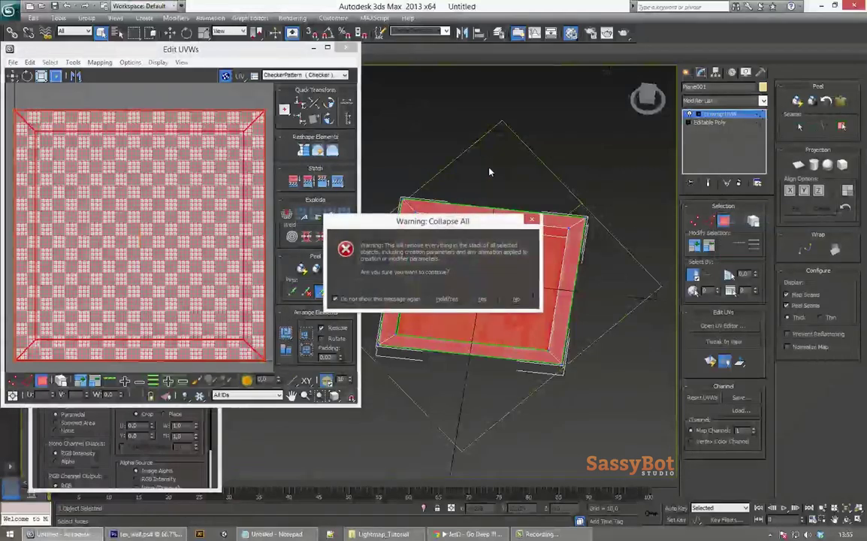
key(Return)
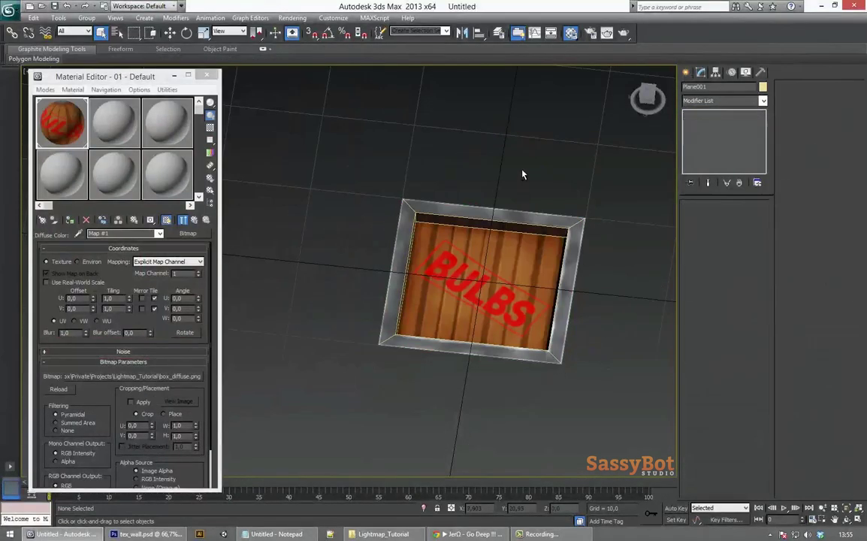
Step: Copy the recessed panel 20 units along the X axis, beside the original
alt+middle_drag(524, 175, 480, 143)
scroll(513, 134, up, 2)
middle_drag(474, 68, 354, 75)
scroll(473, 218, up, 4)
click(473, 217)
alt+middle_drag(668, 173, 631, 106)
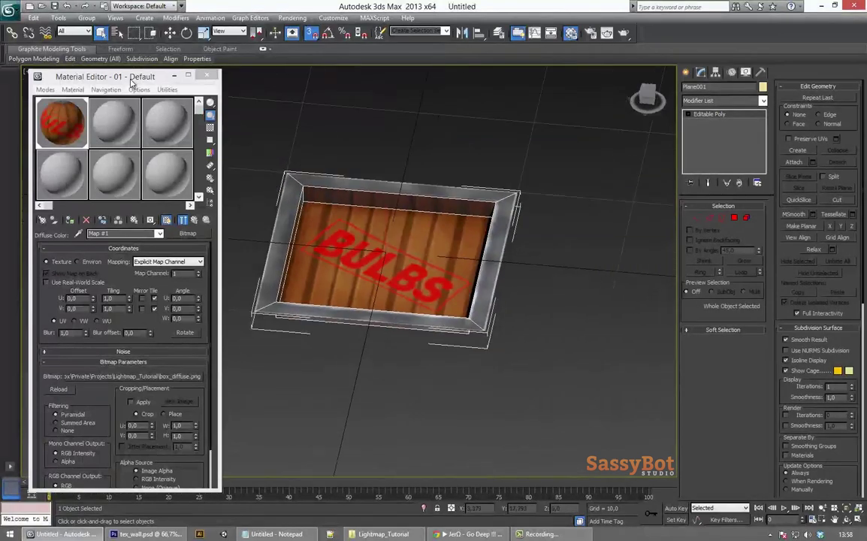
scroll(379, 252, down, 3)
key(w)
shift+drag(304, 203, 466, 216)
click(433, 312)
Step: Undo the free rotation and rotate the copied panel upright with angle snap turned on
key(e)
key(ctrl+z)
mouse_move(569, 251)
mouse_down()
mouse_move(765, 181)
mouse_move(353, 75)
mouse_up()
key(a)
key(w)
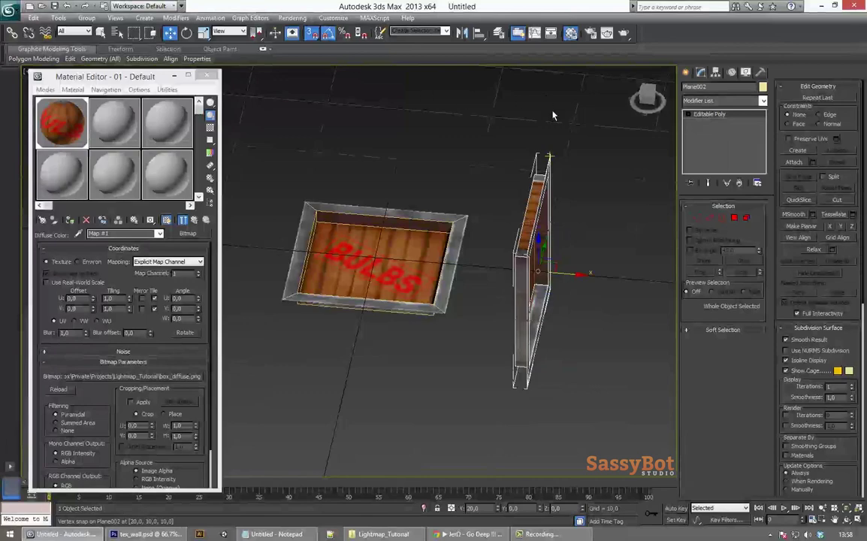
Step: Snap the upright panel by its corner vertex to the original's edge as the crate's side
alt+middle_drag(548, 107, 529, 150)
drag(588, 169, 520, 203)
mouse_move(440, 308)
alt+middle_down()
mouse_move(425, 263)
mouse_move(450, 317)
alt+middle_up()
scroll(451, 317, up, 3)
alt+middle_drag(547, 249, 555, 261)
Step: Attach the upright side panel to the top panel as one editable poly
click(566, 253)
click(552, 161)
right_click(551, 161)
click(592, 174)
click(587, 172)
Step: Select all polygons of the side panel plus two opposite inner recess walls of the top panel
key(4)
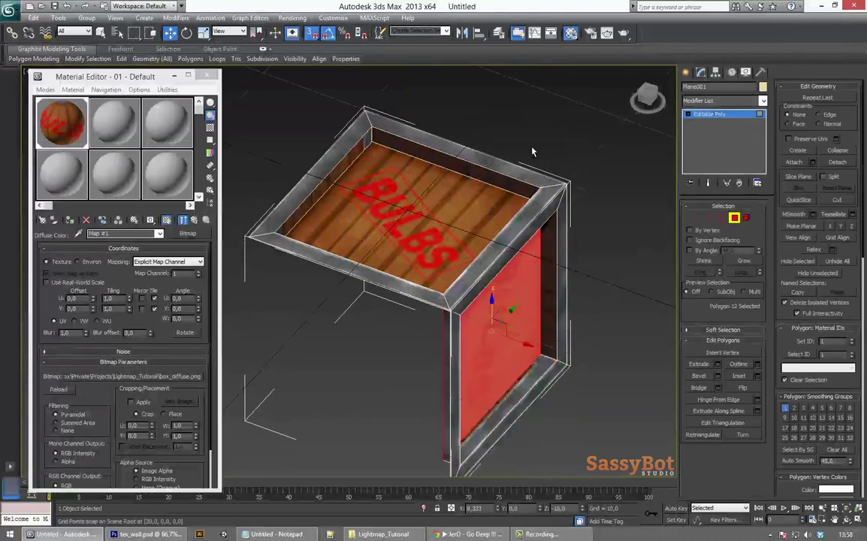
double_click(499, 316)
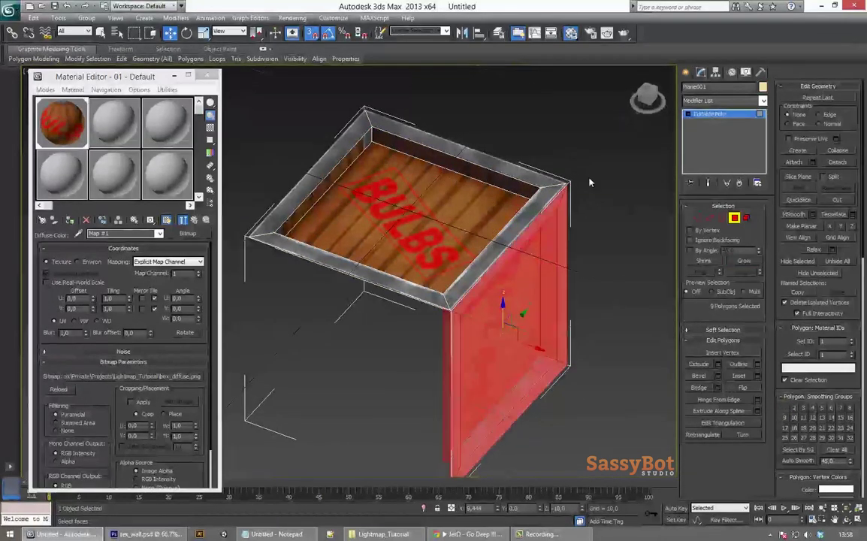
ctrl+click(330, 181)
alt+middle_drag(421, 240, 567, 221)
ctrl+click(447, 171)
alt+middle_drag(787, 180, 641, 146)
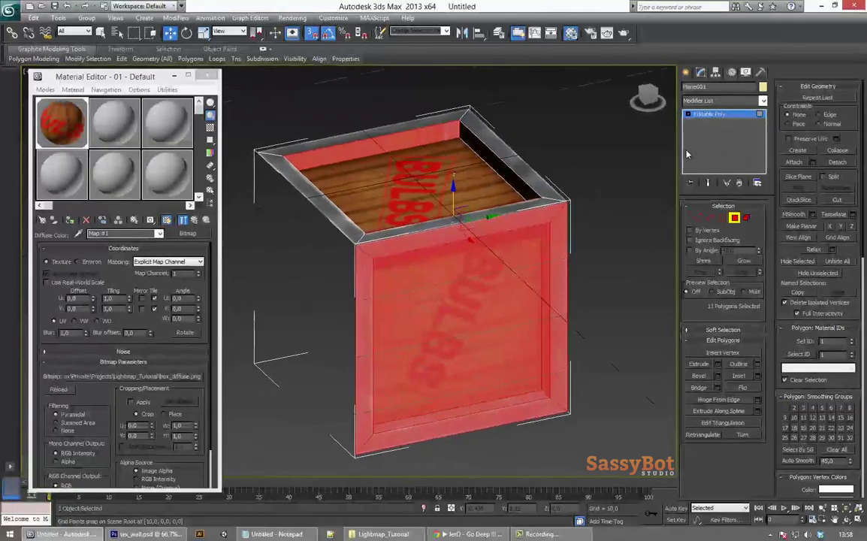
Step: Add an Unwrap UVW modifier and open the UV editor with box_diffuse.png as the background
click(750, 101)
key(u)
key(Return)
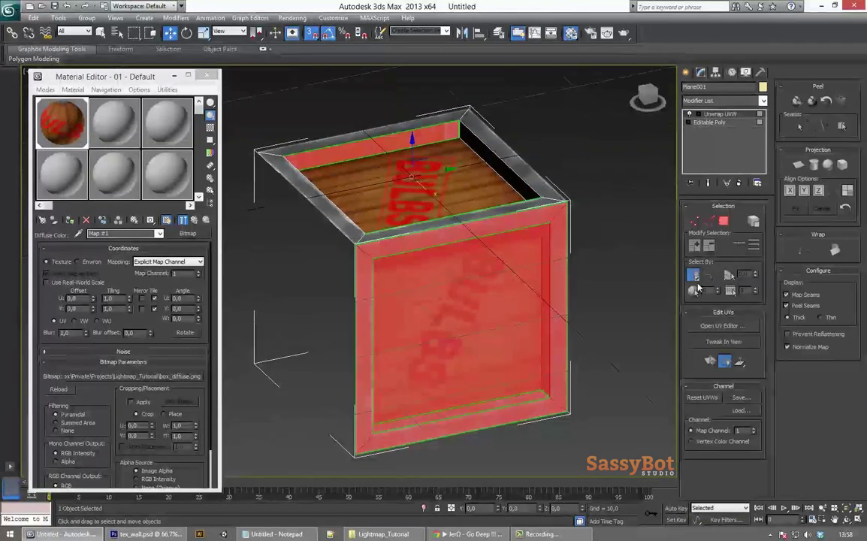
key(3)
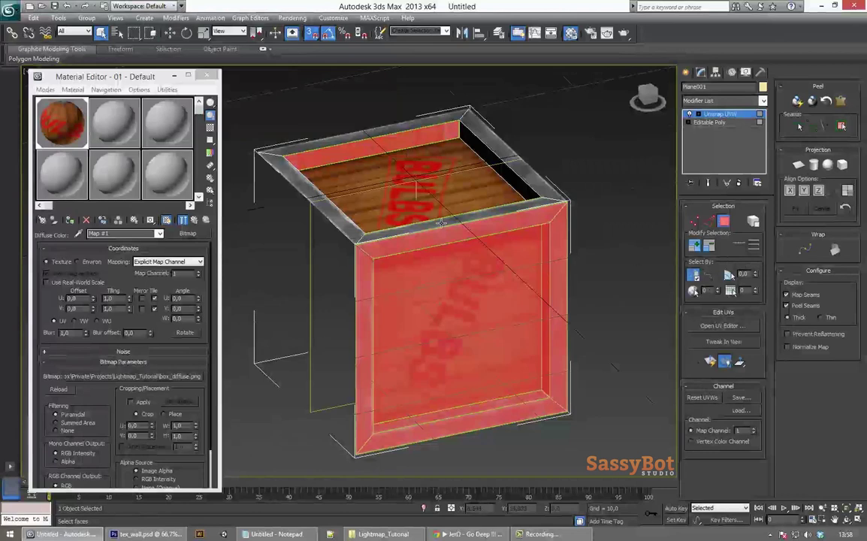
click(723, 326)
click(316, 75)
click(304, 92)
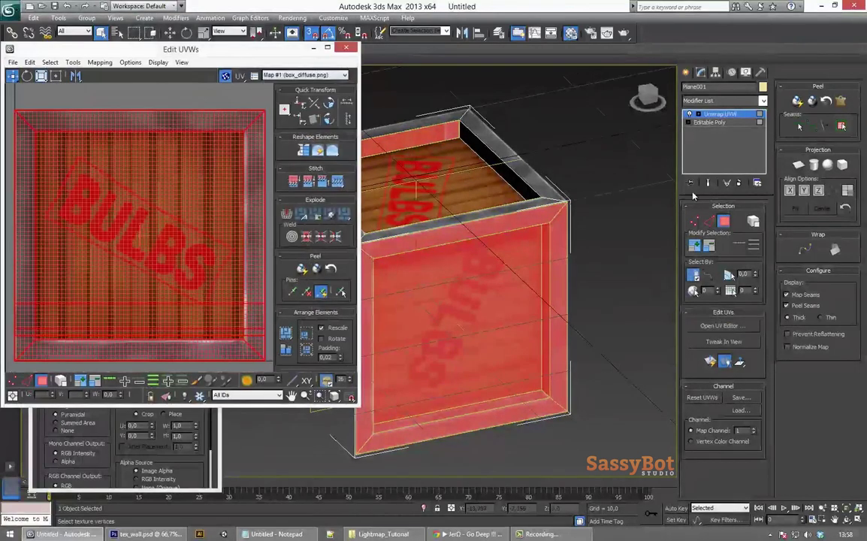
Step: Planar-map the selected side panel and recess walls to the full texture, and collapse the result into the editable poly
click(797, 165)
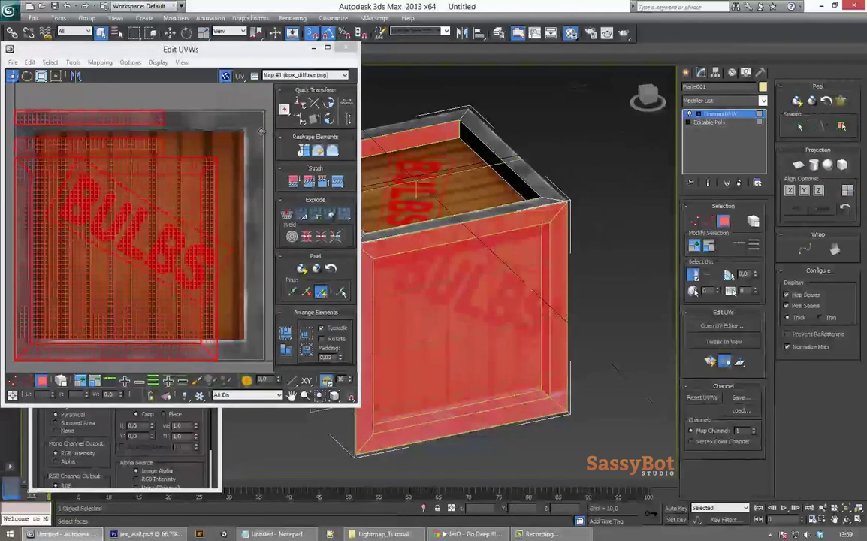
click(799, 164)
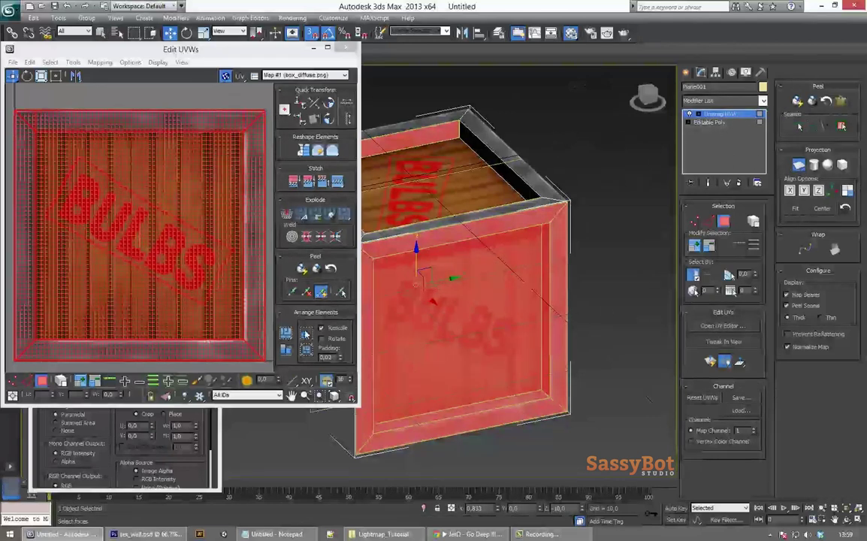
middle_drag(304, 334, 364, 334)
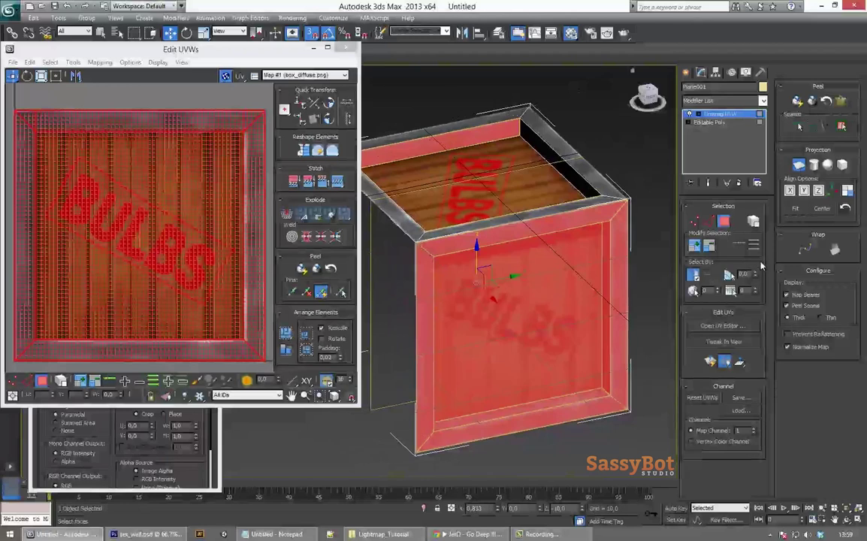
key(3)
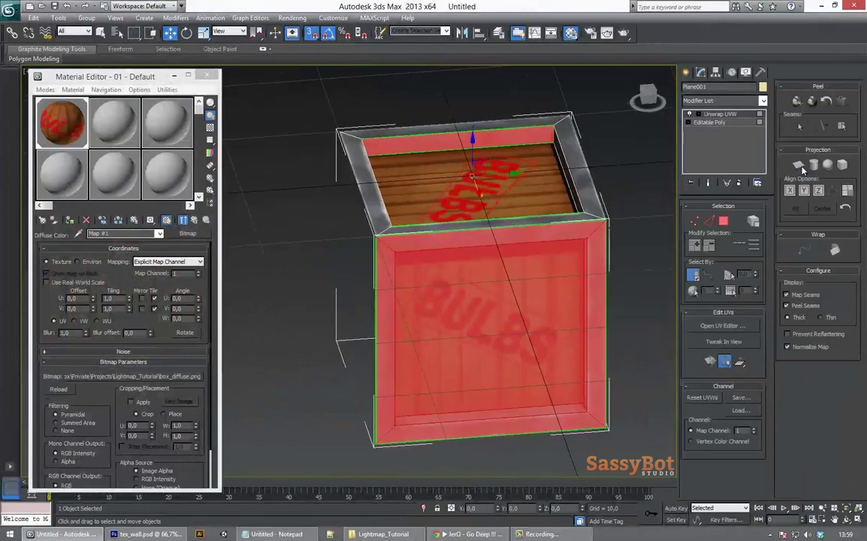
key(ctrl+d)
scroll(601, 138, up, 5)
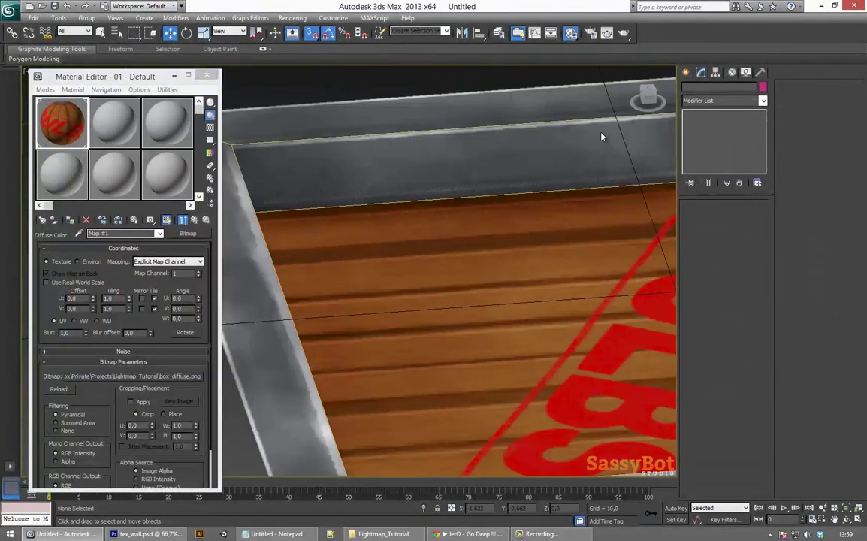
alt+middle_drag(602, 137, 744, 86)
scroll(628, 162, down, 4)
Step: Delete the side panel, keeping only the top panel with its remapped recess walls
click(508, 306)
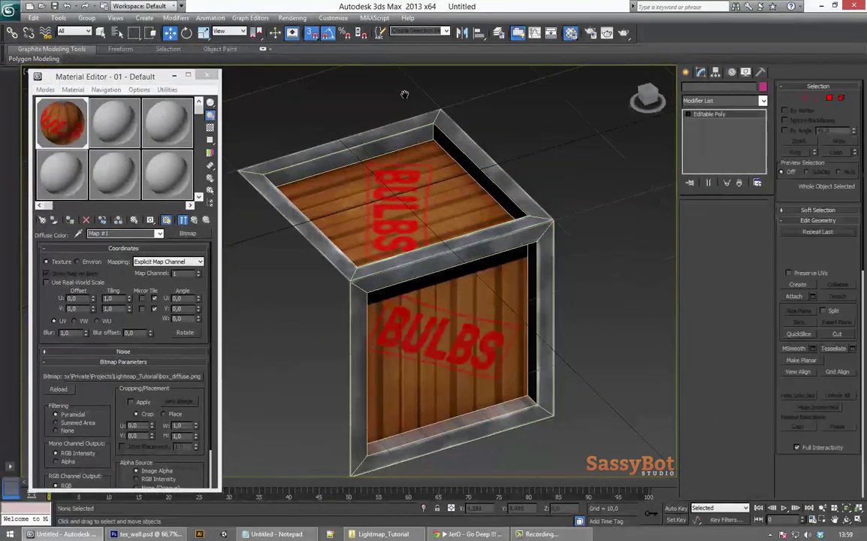
key(4)
click(495, 362)
alt+middle_drag(436, 287, 732, 118)
alt+middle_drag(525, 248, 543, 175)
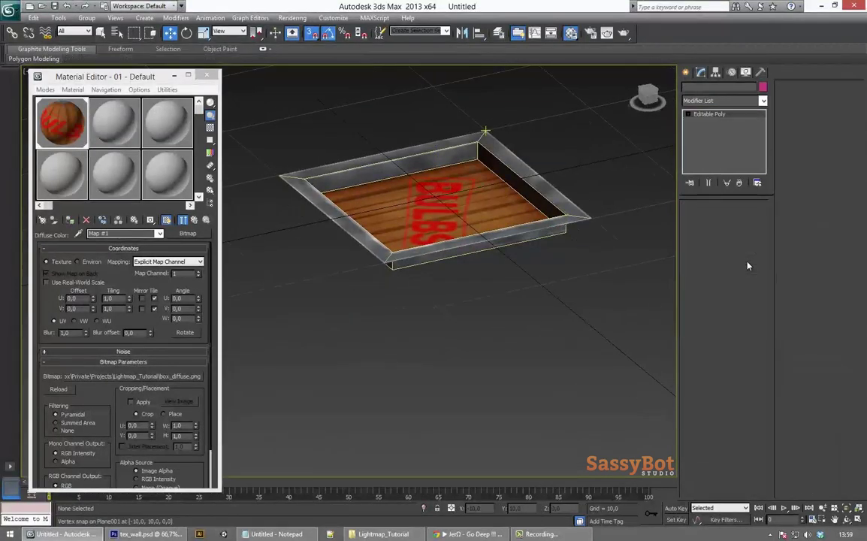
Step: Stand a copy of the top panel upright, snap it to the top panel's edge and attach it as a side panel
key(e)
drag(693, 184, 747, 262)
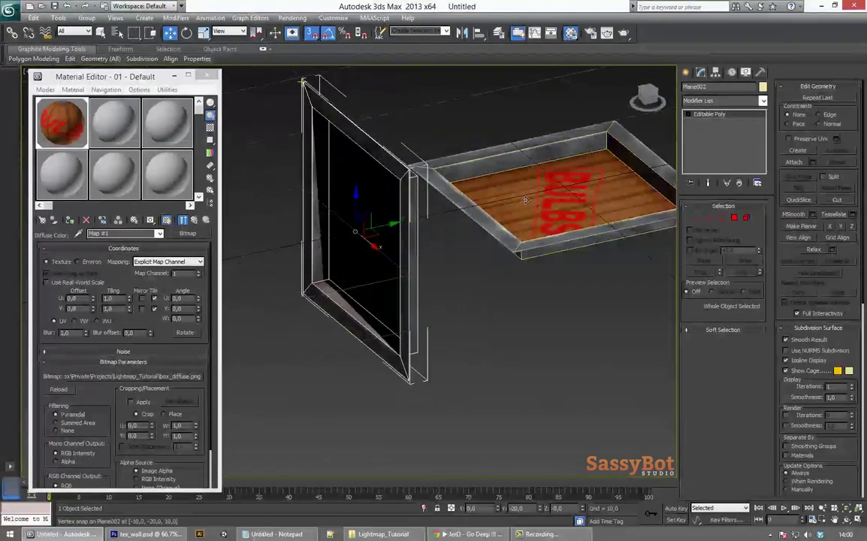
alt+middle_drag(466, 226, 440, 118)
click(405, 320)
key(w)
Step: Select all polygons of the new side panel plus the two top-panel recess walls parallel to it
key(4)
click(457, 283)
key(ctrl+Page_Up)
key(ctrl+Page_Up)
key(ctrl+Page_Up)
alt+middle_drag(567, 172, 449, 138)
Step: Add an Unwrap UVW modifier in face mode and open the UV editor over box_diffuse.png
click(714, 101)
key(u)
key(Return)
key(3)
click(723, 325)
click(305, 75)
click(300, 90)
Step: Planar-map the selected side panel and recess walls to the full texture, and collapse the modifier into the editable poly
middle_drag(451, 172, 536, 187)
click(797, 167)
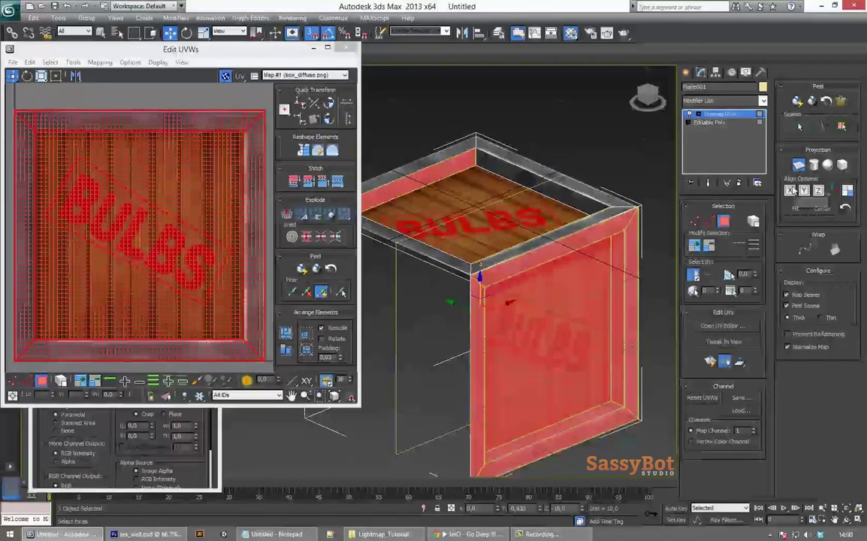
click(346, 47)
key(3)
click(306, 88)
alt+middle_drag(665, 143, 617, 147)
scroll(617, 147, up, 2)
scroll(618, 147, down, 2)
click(526, 225)
right_click(721, 115)
click(795, 189)
Step: Delete the side panel's polygons, keeping only the top panel with its remapped recess walls
key(4)
click(421, 360)
ctrl+drag(552, 466, 304, 282)
key(Delete)
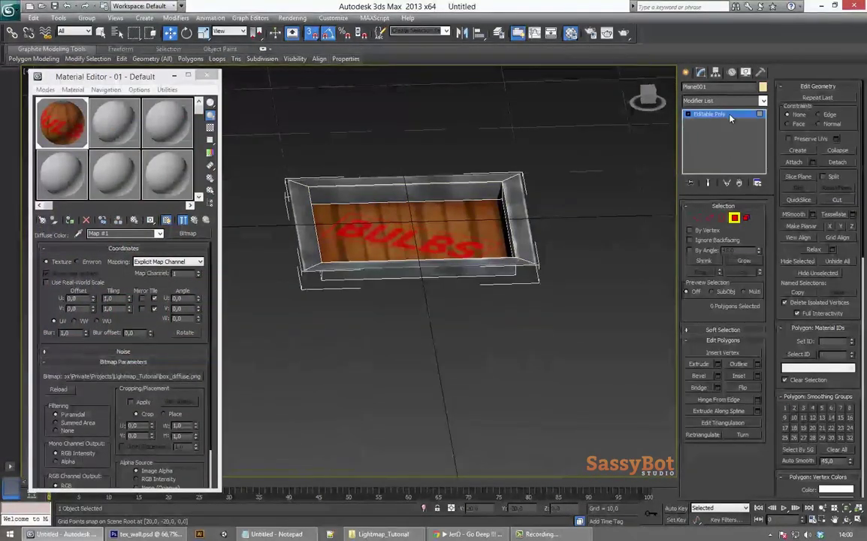
key(4)
Step: Turn off edged faces in the perspective view and minimize the Material Editor
alt+middle_drag(432, 154, 556, 188)
scroll(530, 120, down, 2)
scroll(531, 120, down, 3)
scroll(565, 134, up, 4)
key(F4)
scroll(551, 184, up, 3)
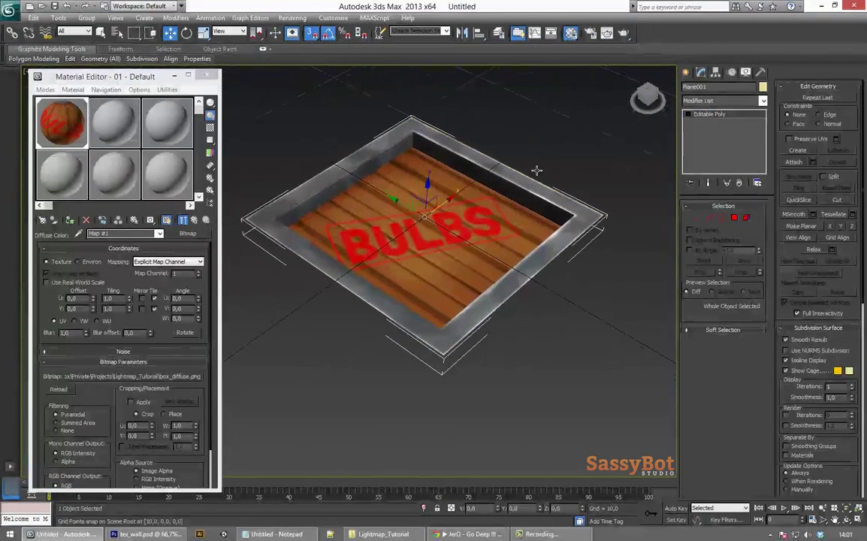
key(f)
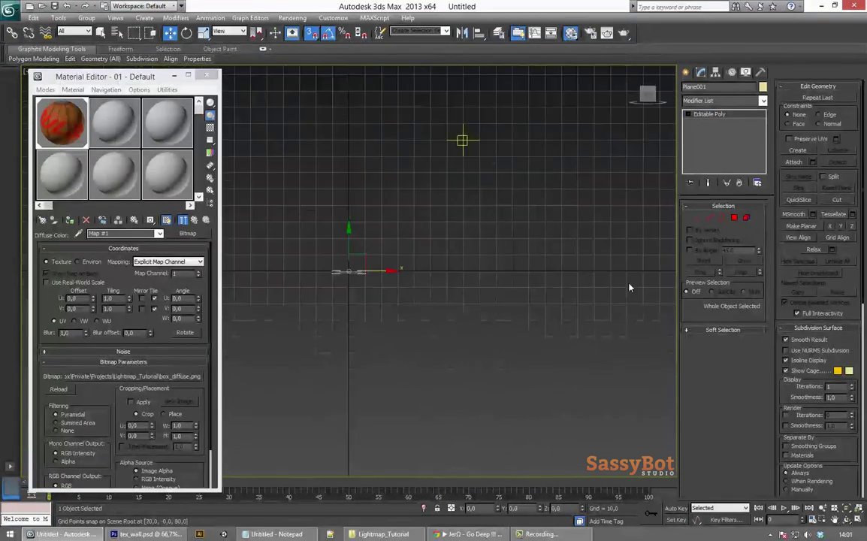
alt+middle_drag(591, 309, 740, 229)
click(174, 75)
alt+middle_drag(406, 197, 464, 150)
scroll(464, 203, down, 5)
scroll(219, 154, up, 2)
Step: Save the scene as Box in the Lightmap_Tutorial folder
key(alt+f)
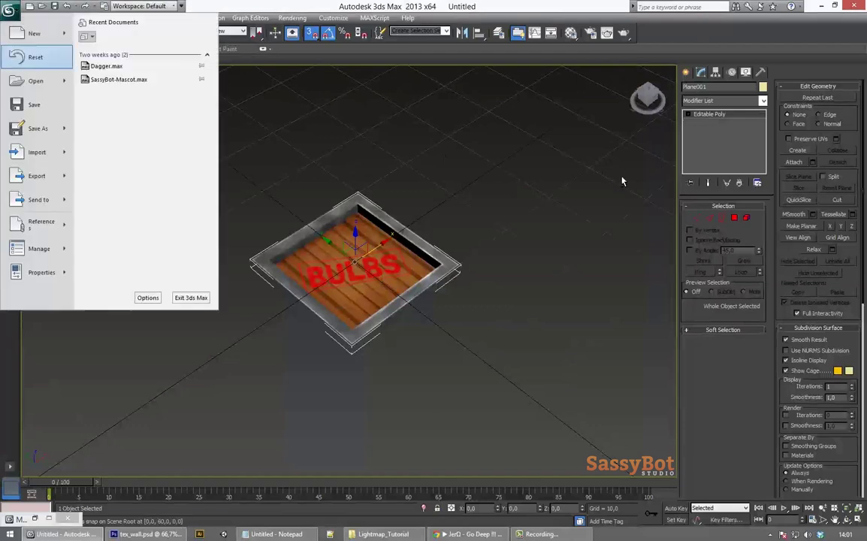
key(a)
key(Return)
key(alt+Down)
key(Down)
key(Return)
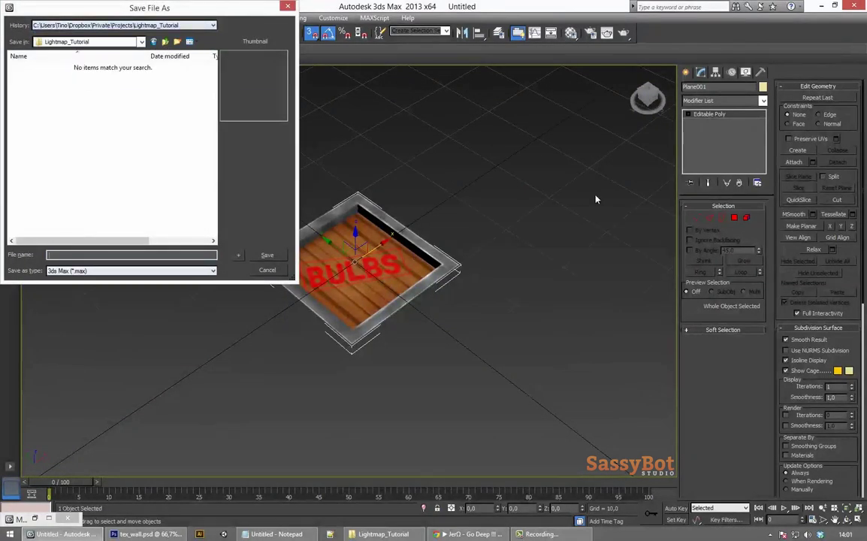
text(Box)
key(Return)
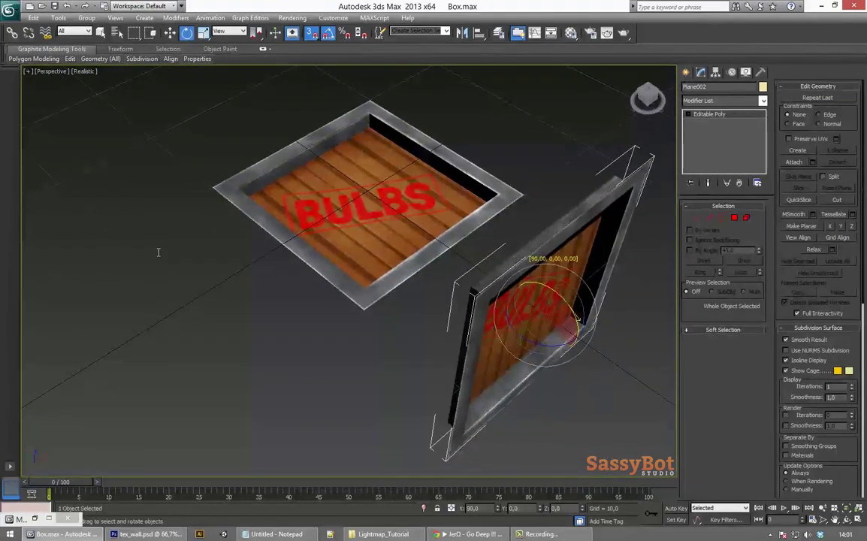
Step: Snap the copy of the top panel, rotated 90° about X, into place as a side wall at Y -10, Z -10
alt+middle_drag(159, 254, 221, 241)
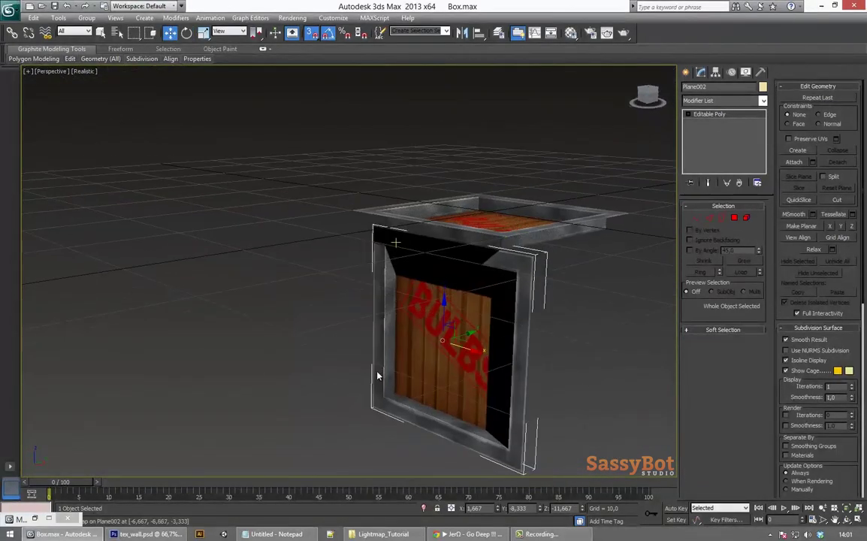
alt+middle_drag(340, 333, 580, 328)
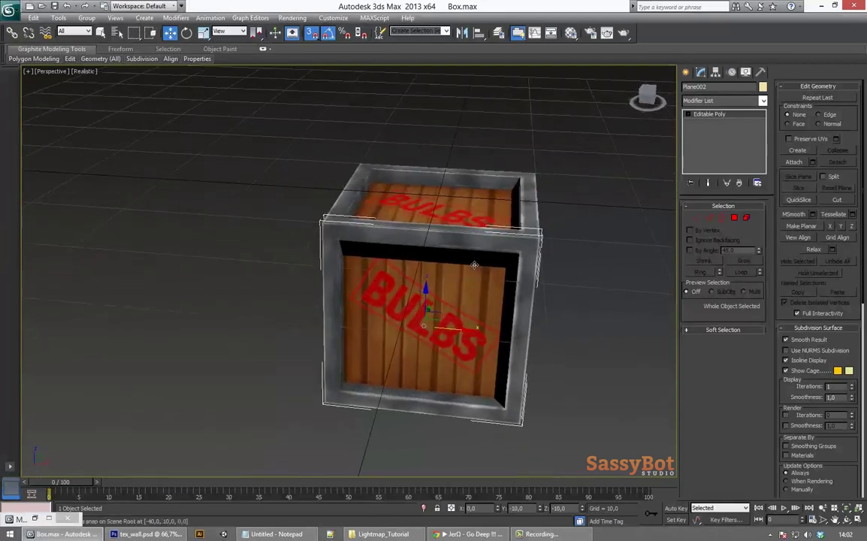
alt+middle_drag(420, 285, 483, 256)
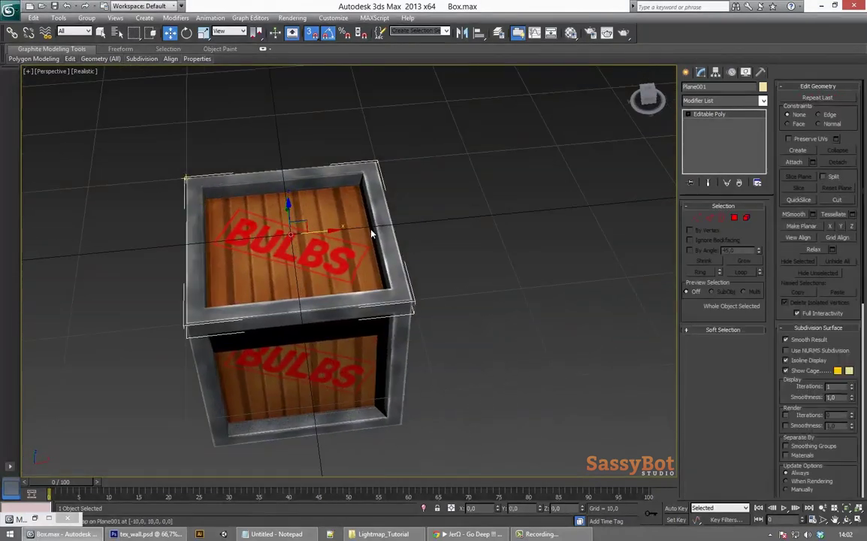
Step: Copy the top panel, rotate the copy upright and snap it to the crate as another side wall
shift+drag(287, 199, 471, 193)
click(437, 312)
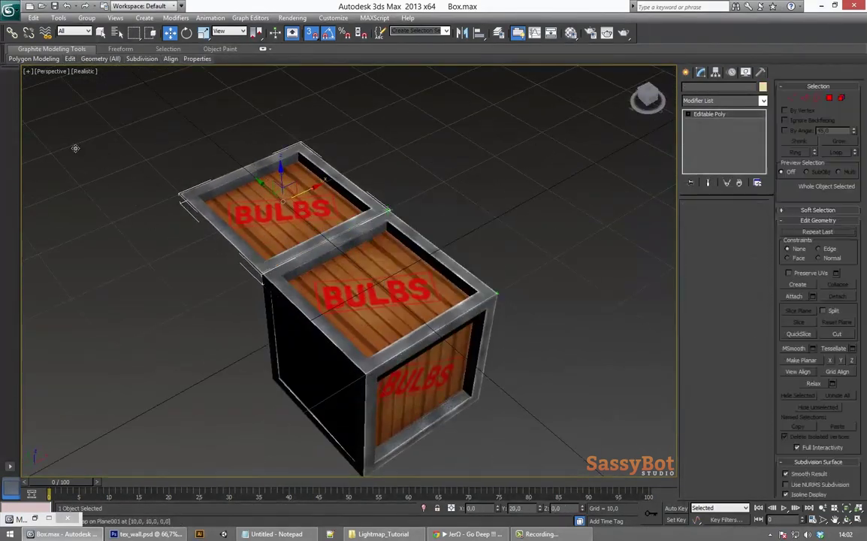
key(e)
drag(267, 174, 430, 145)
drag(306, 177, 356, 207)
alt+middle_drag(398, 315, 384, 209)
key(w)
drag(290, 174, 300, 199)
alt+middle_drag(300, 199, 311, 213)
Step: Copy the panel, rotate the copy 180° about Y and snap it to the underside at Z -20 as the crate's bottom
shift+drag(230, 205, 218, 299)
click(434, 312)
key(e)
drag(277, 346, 270, 289)
drag(209, 133, 210, 141)
alt+middle_drag(210, 141, 224, 192)
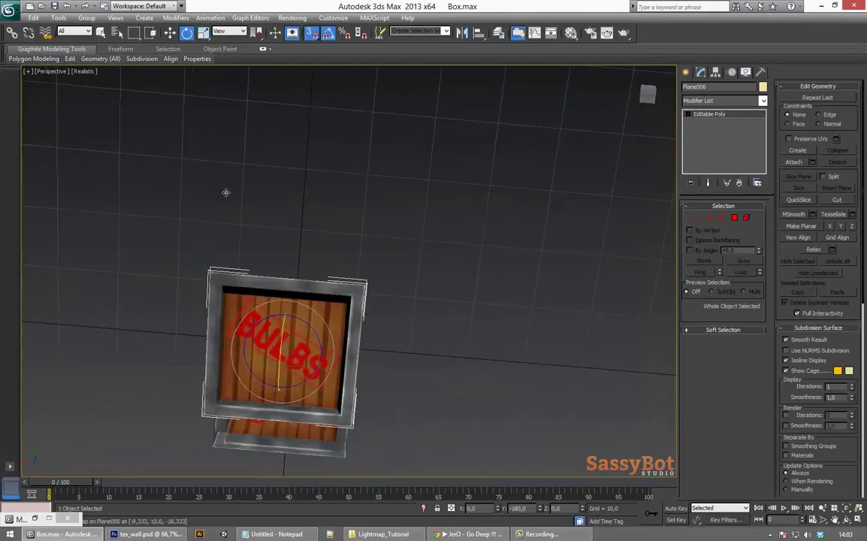
key(w)
drag(209, 271, 227, 324)
alt+middle_drag(389, 112, 279, 393)
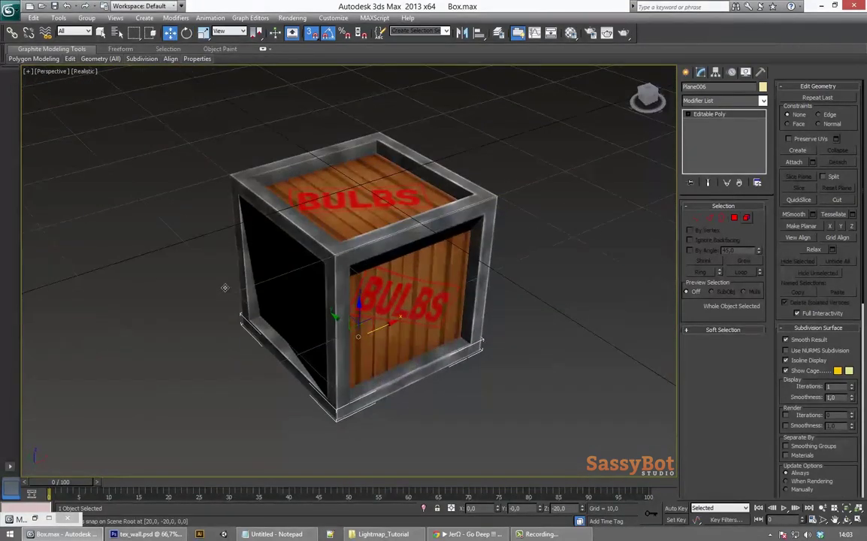
Step: Attach all the panels to the top panel so the crate becomes a single object
click(241, 196)
alt+middle_drag(379, 280, 545, 165)
key(w)
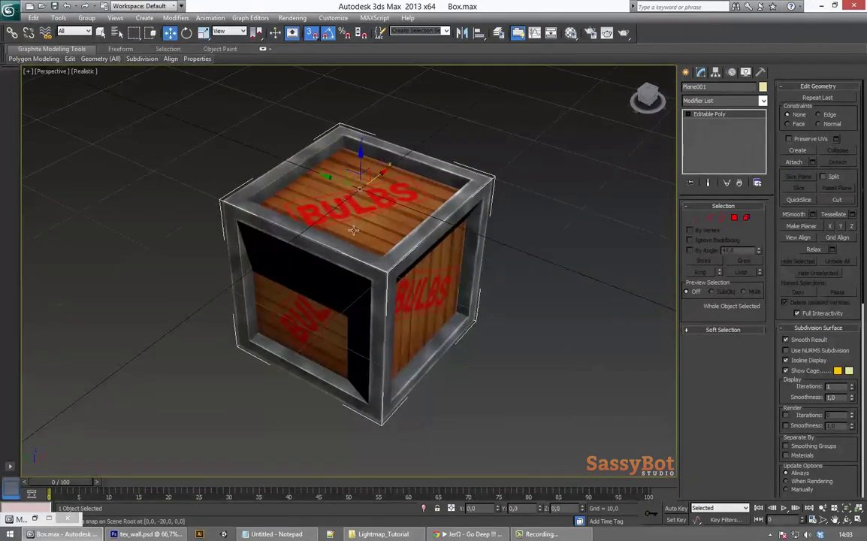
Step: Add an Unwrap UVW modifier to the crate and check its UVs in the editor against box_diffuse.png
key(alt+m)
key(u)
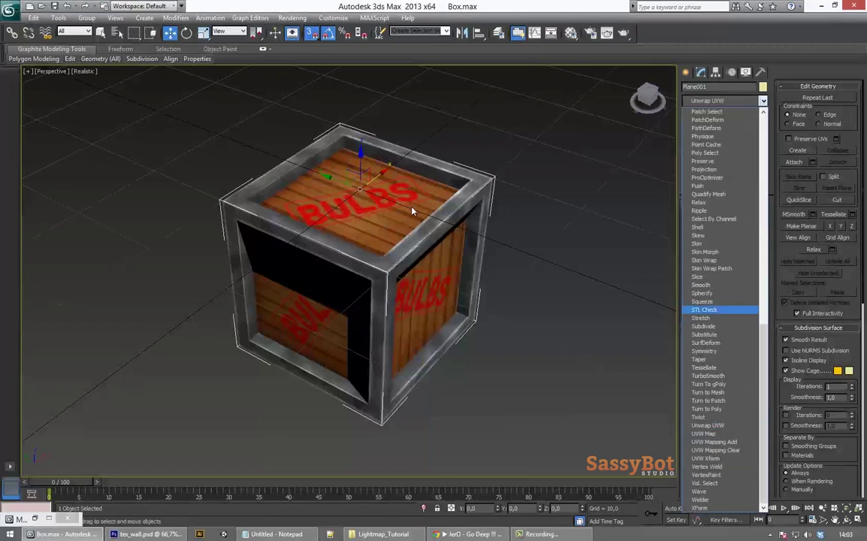
key(Return)
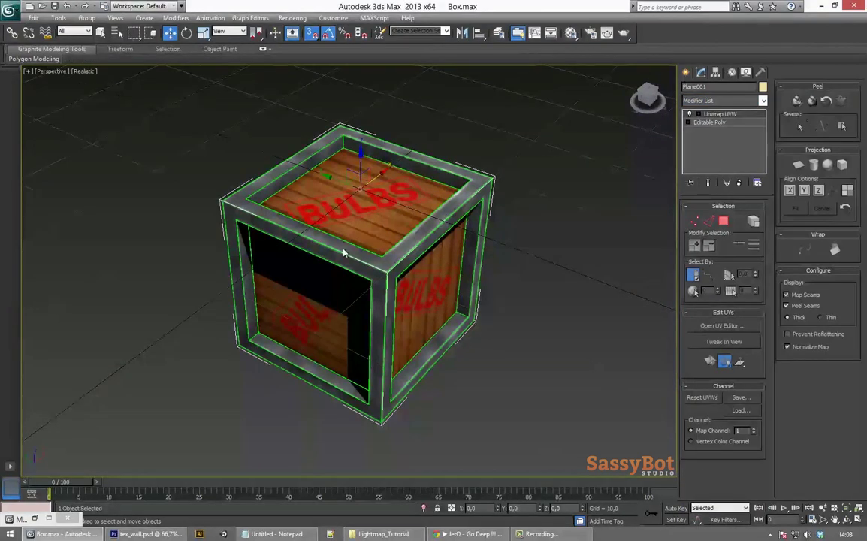
click(724, 325)
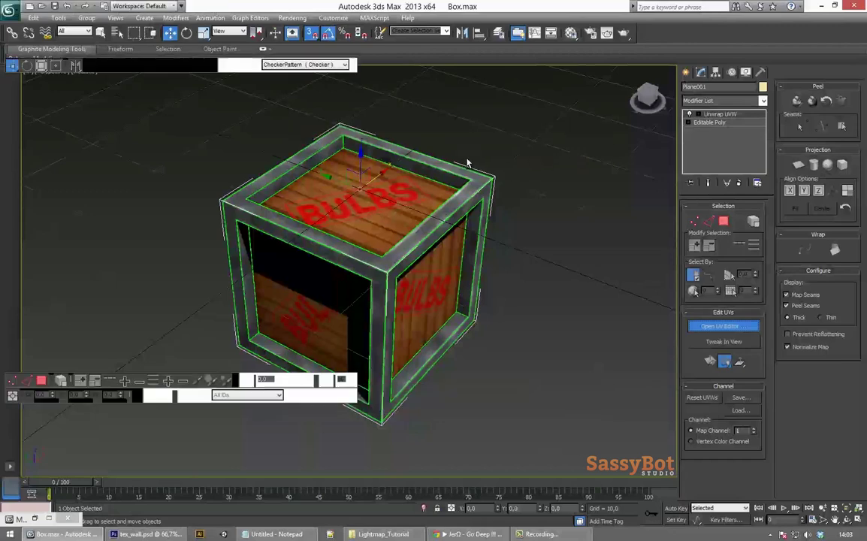
click(344, 75)
click(304, 94)
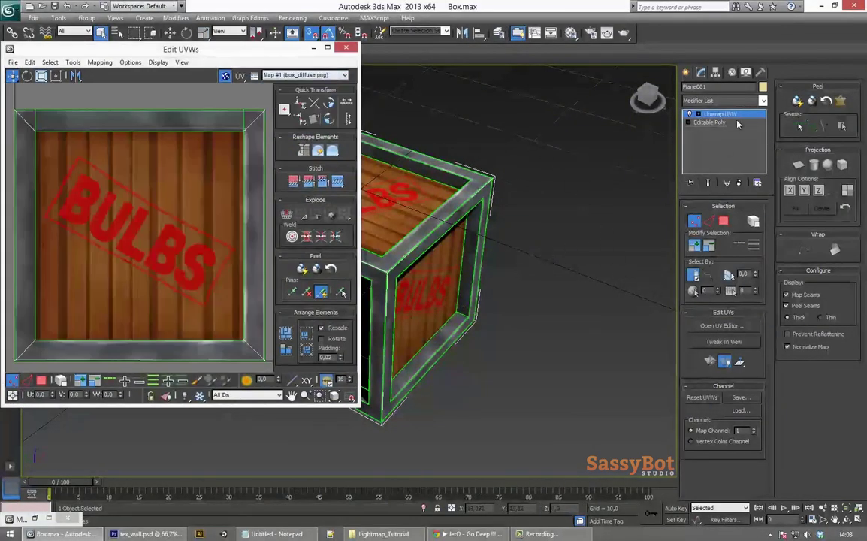
click(345, 76)
click(304, 93)
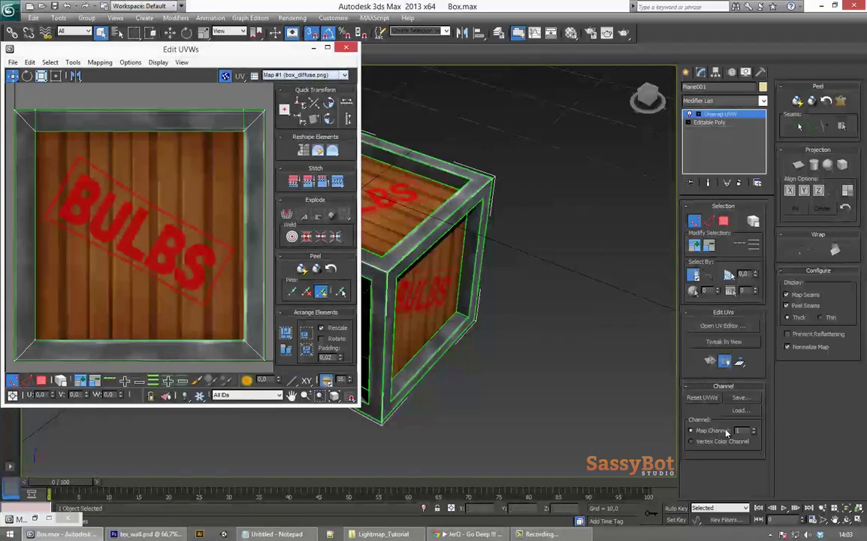
click(345, 47)
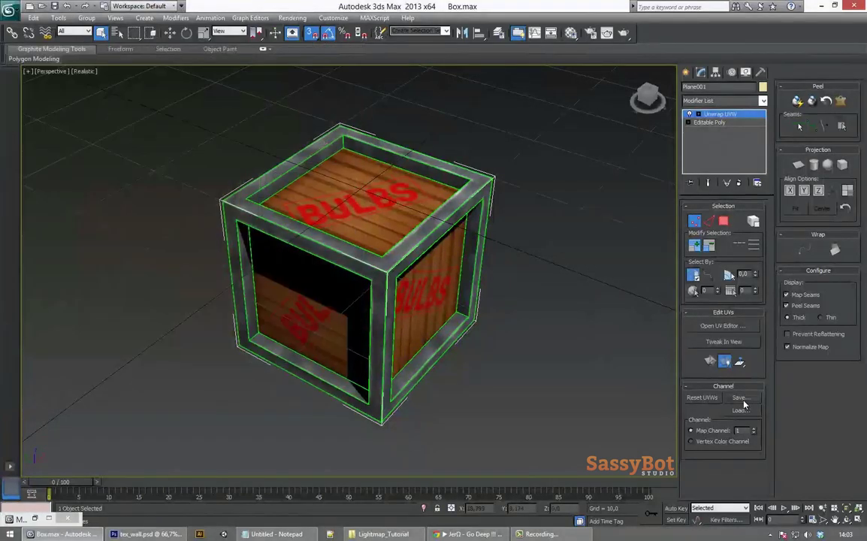
Step: Show edged faces and save the crate's channel 1 UVs as Box_UV1 in the Lightmap_Tutorial folder
alt+middle_drag(360, 248, 376, 250)
alt+middle_drag(280, 186, 212, 98)
alt+middle_drag(286, 75, 315, 94)
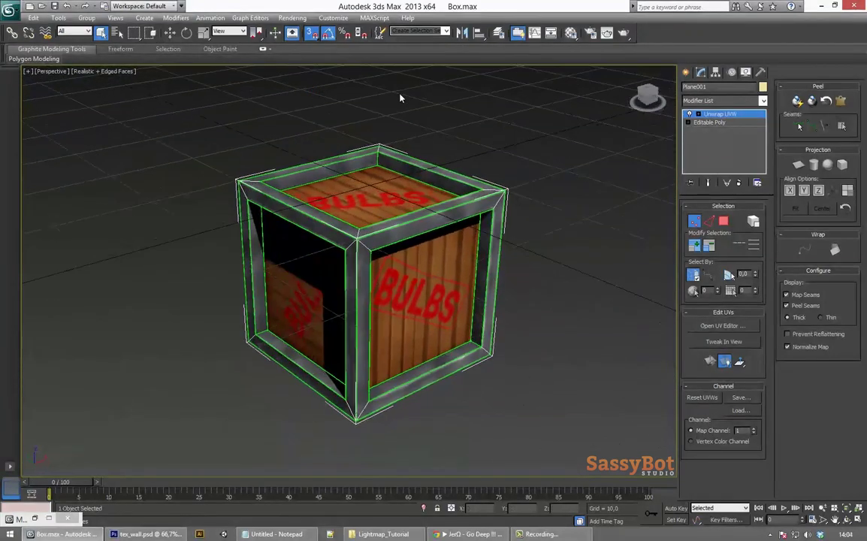
key(ctrl+s)
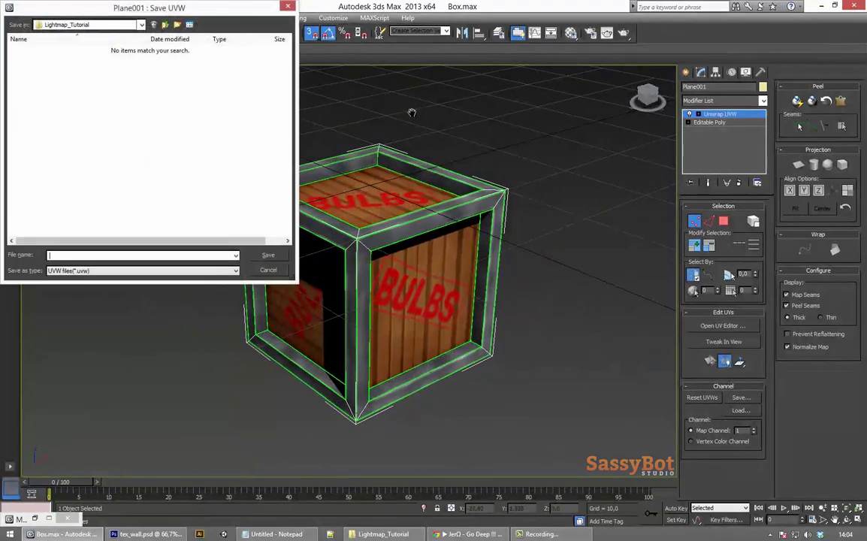
text(Box_UV1)
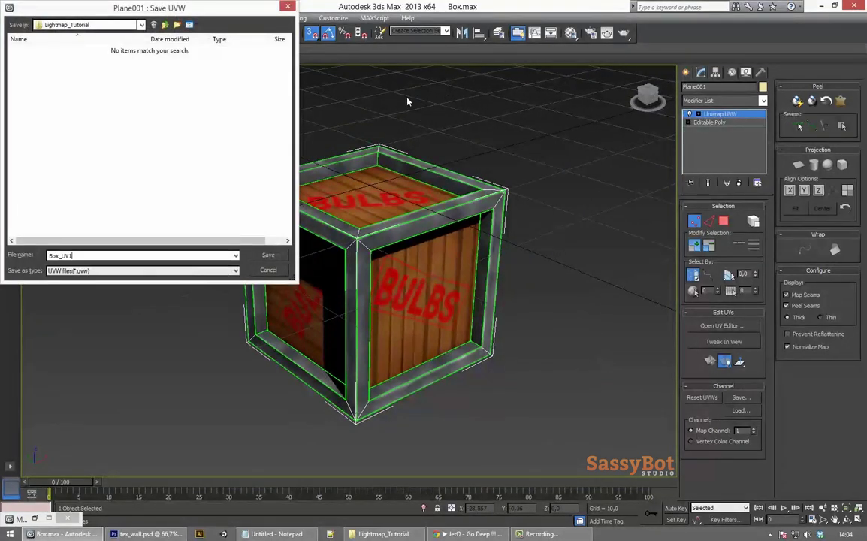
key(Return)
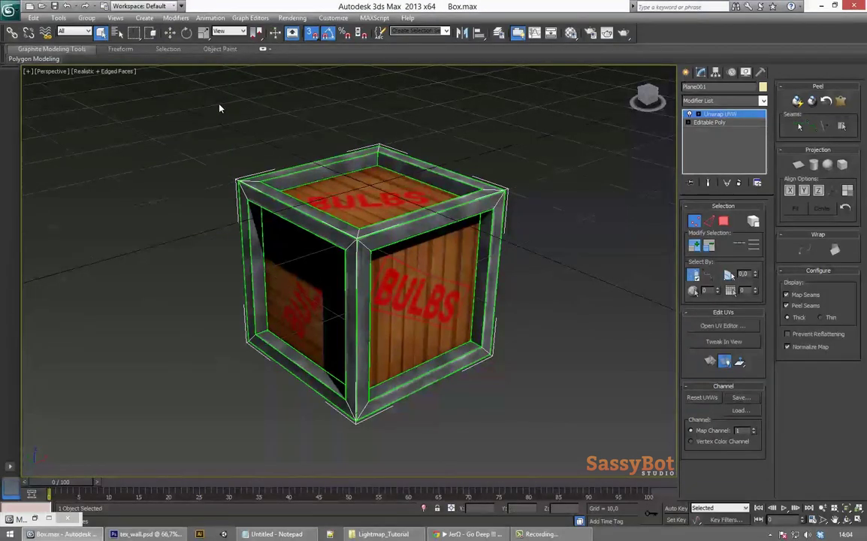
Step: Switch the Unwrap UVW modifier to map channel 2, abandoning the channel 1 edits
text(2)
key(Return)
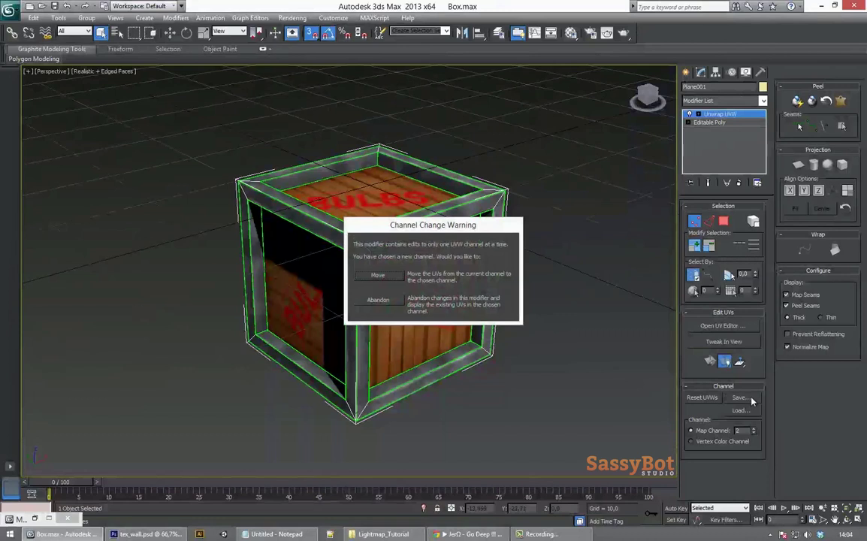
click(378, 300)
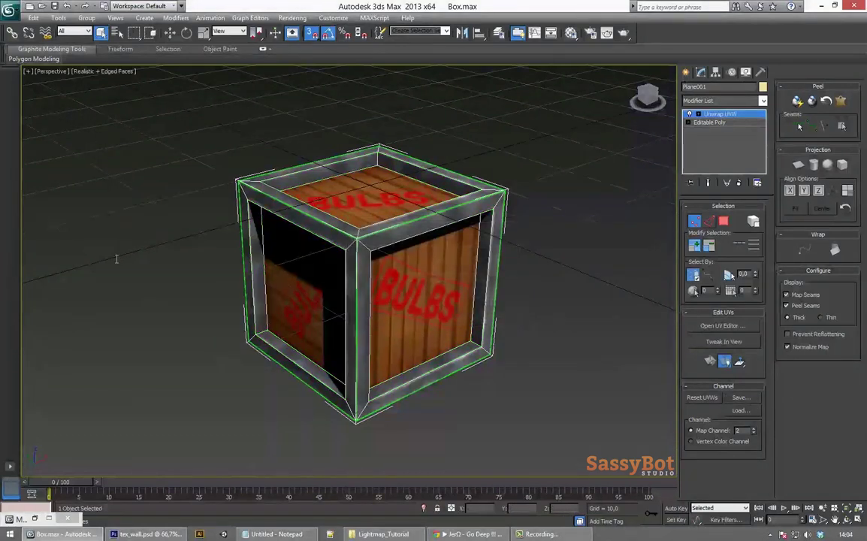
Step: Open the UV editor for channel 2 and apply a quick planar map to the top panel's recessed center face
key(ctrl+e)
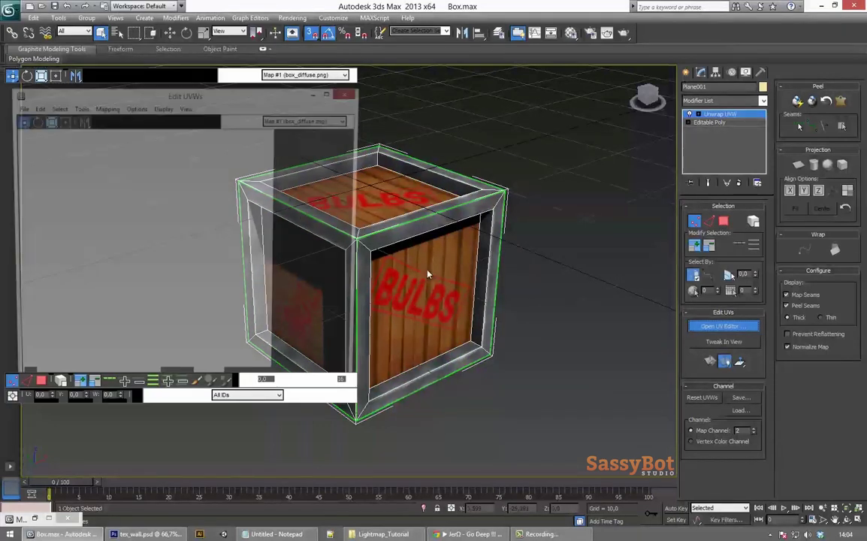
middle_drag(644, 379, 755, 431)
middle_drag(470, 282, 472, 303)
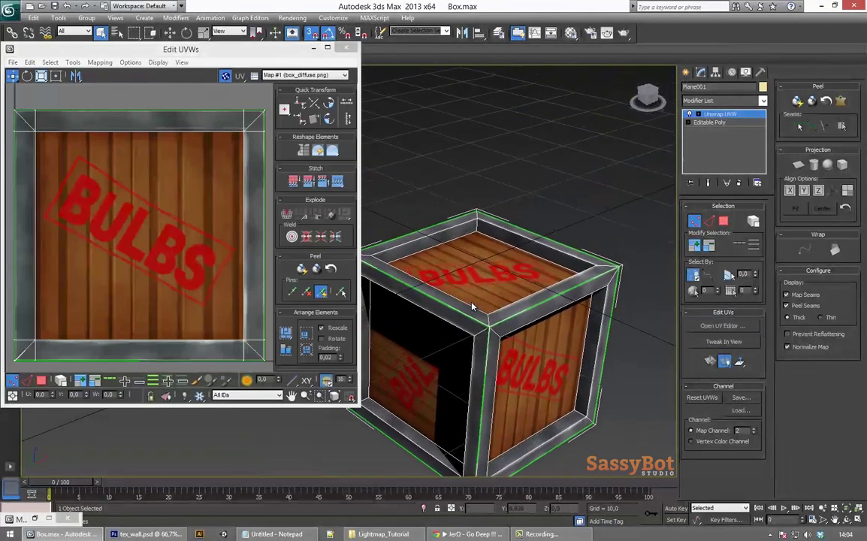
key(3)
click(429, 302)
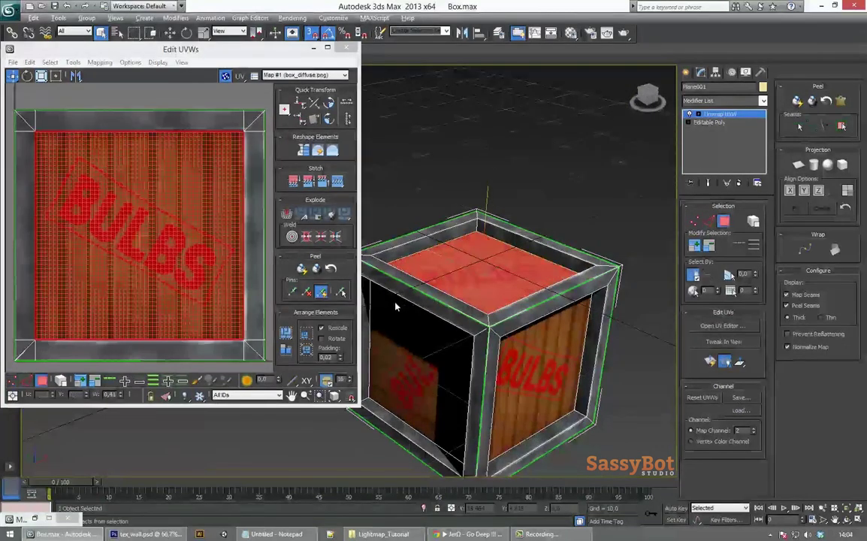
alt+middle_drag(394, 302, 416, 312)
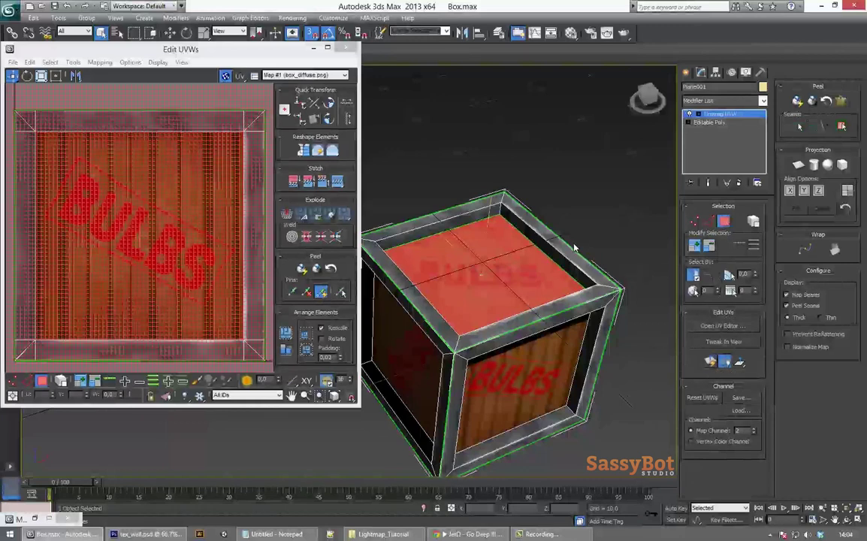
Step: Apply a quick planar map separately to the top panel's back recess wall and the frame face behind it
click(504, 255)
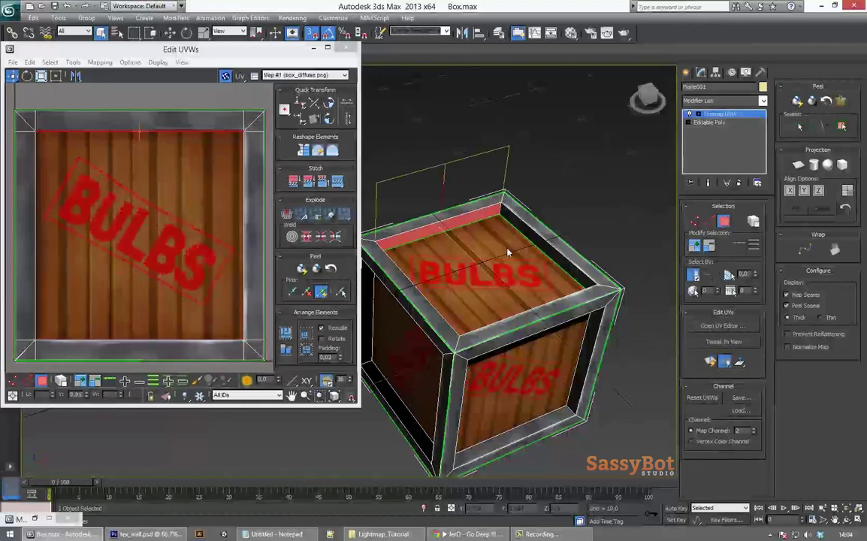
click(721, 221)
key(Return)
middle_drag(520, 221, 549, 221)
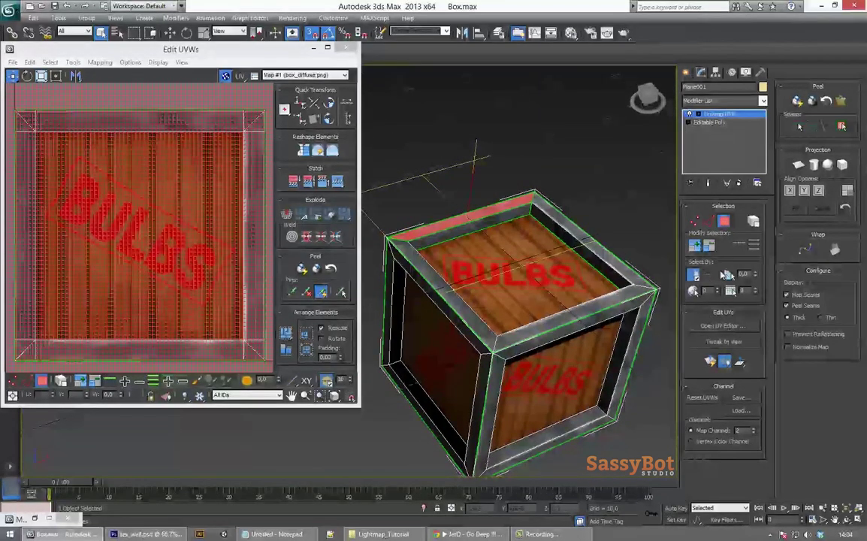
Step: Look up the Quick Planar map action among the Unwrap UVW keyboard shortcuts
click(631, 252)
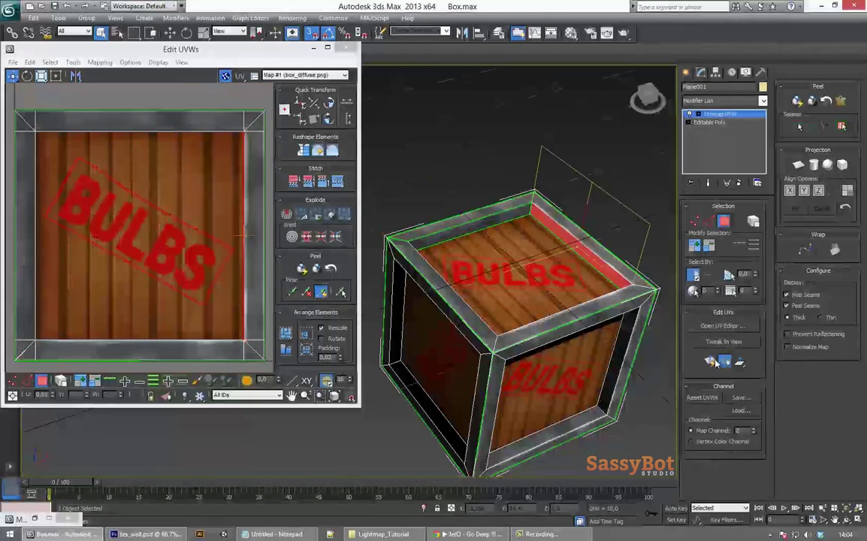
key(alt+u)
key(Return)
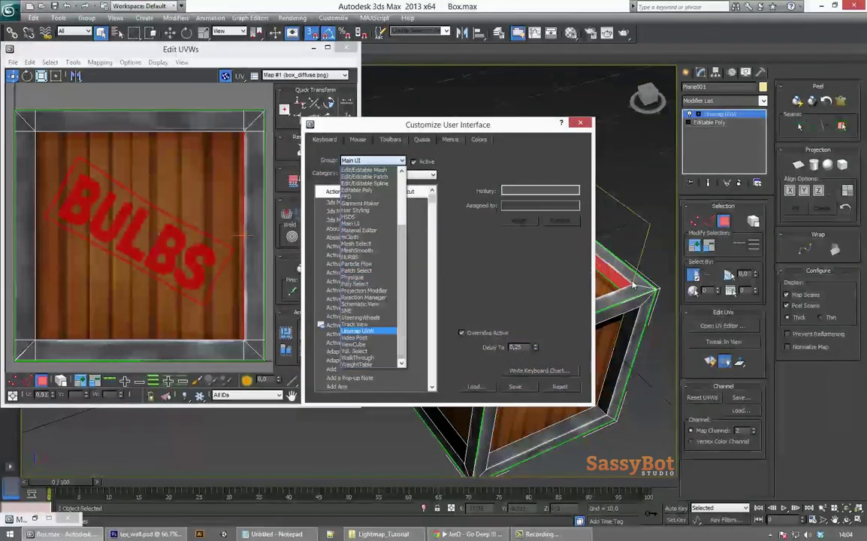
click(359, 331)
drag(432, 199, 432, 332)
scroll(574, 239, down, 7)
scroll(452, 168, up, 20)
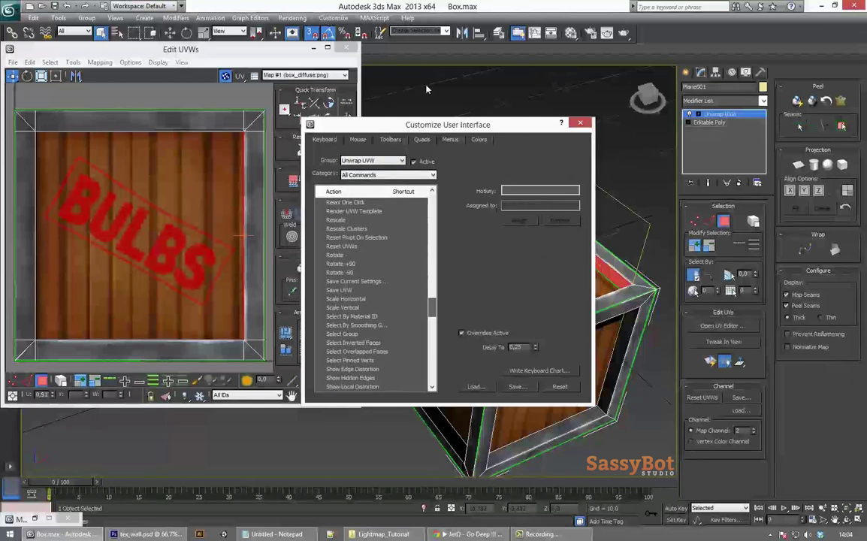
scroll(401, 244, down, 9)
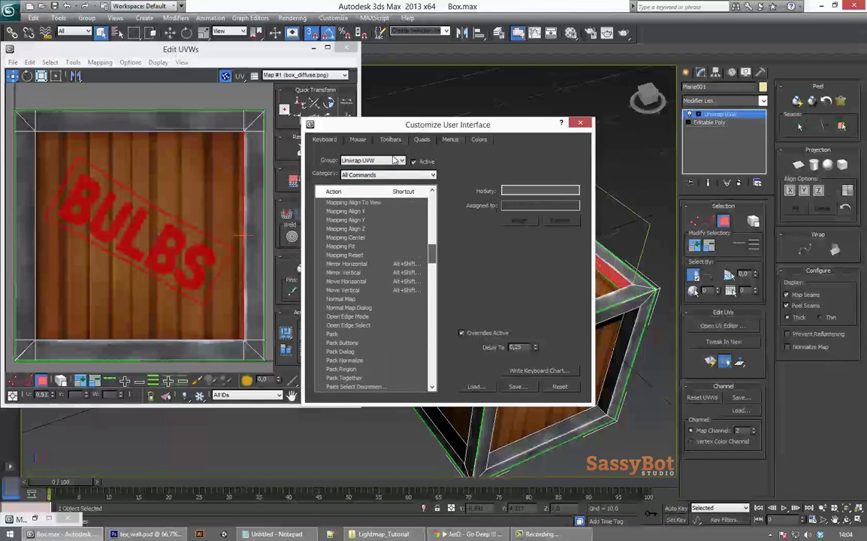
scroll(399, 326, down, 3)
click(348, 263)
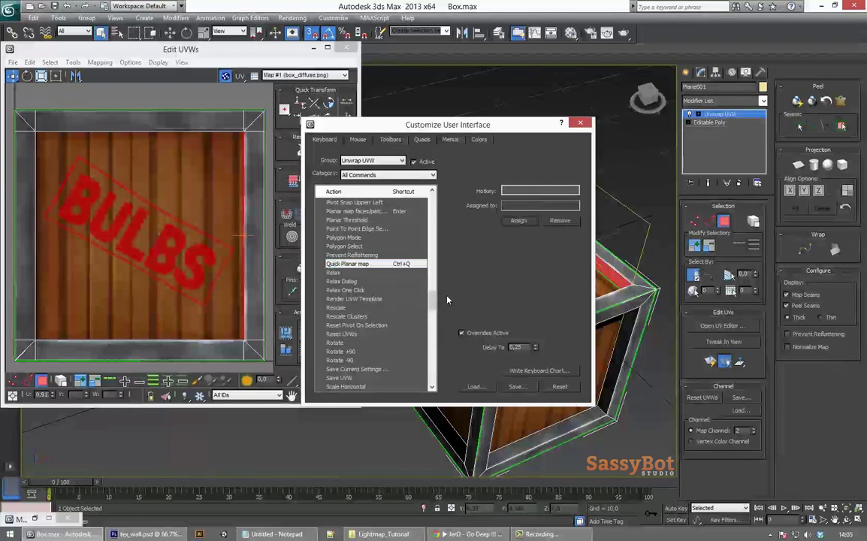
key(Escape)
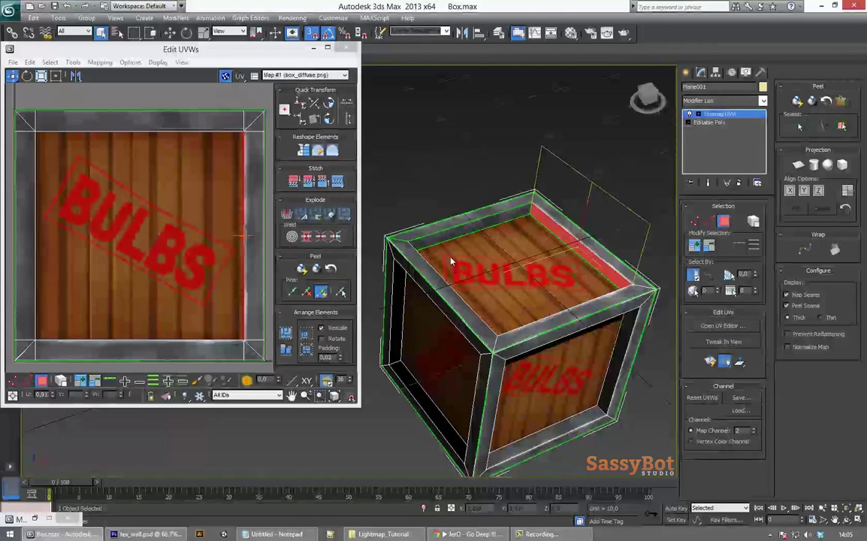
Step: Apply a quick planar map separately to each of the top panel's remaining recess walls and frame faces
click(451, 259)
key(ctrl+z)
key(ctrl+z)
key(ctrl+z)
key(ctrl+z)
key(ctrl+z)
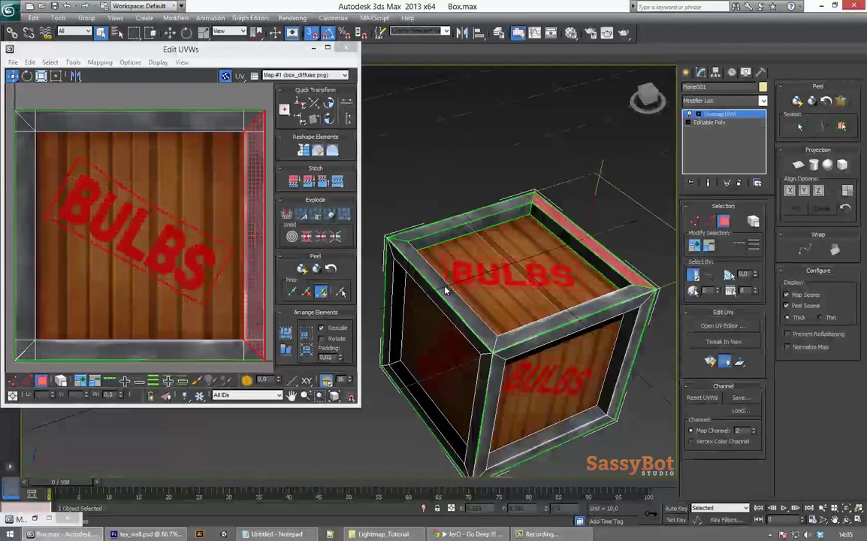
key(ctrl+z)
click(411, 266)
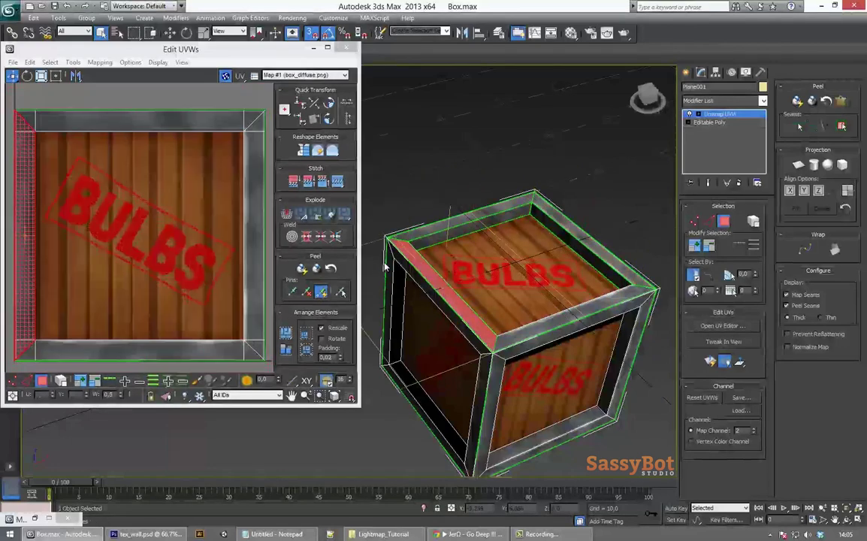
key(Return)
alt+middle_drag(390, 267, 556, 182)
click(441, 299)
click(582, 137)
scroll(550, 166, down, 8)
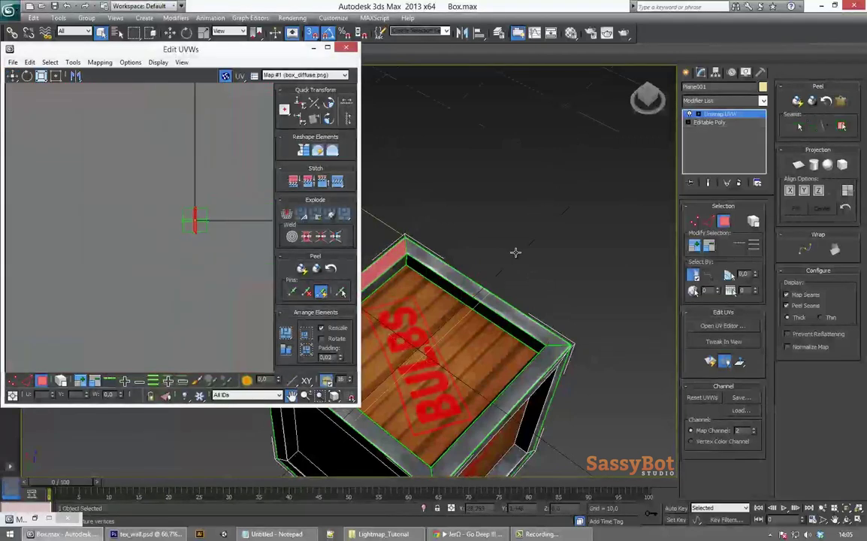
Step: Switch to edge selection and stitch a recess wall of the top panel to its center face
alt+middle_drag(574, 230, 508, 205)
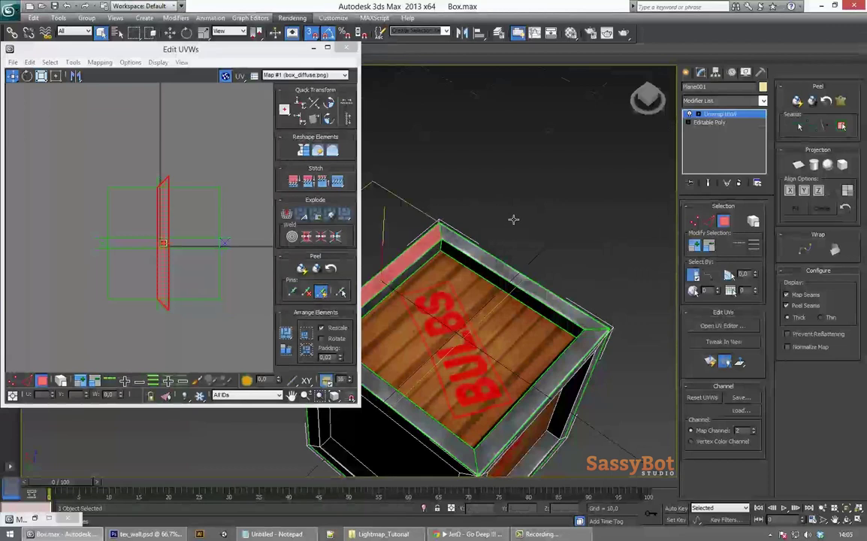
alt+middle_drag(463, 249, 465, 288)
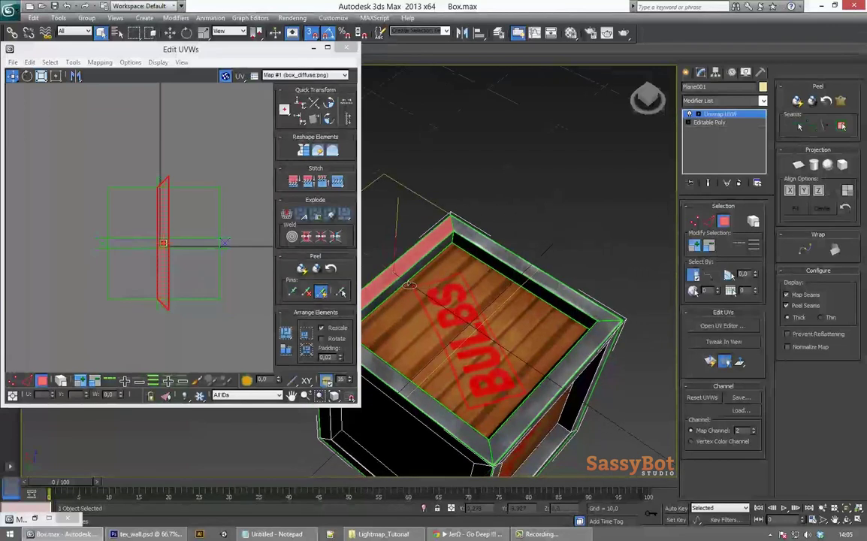
key(1)
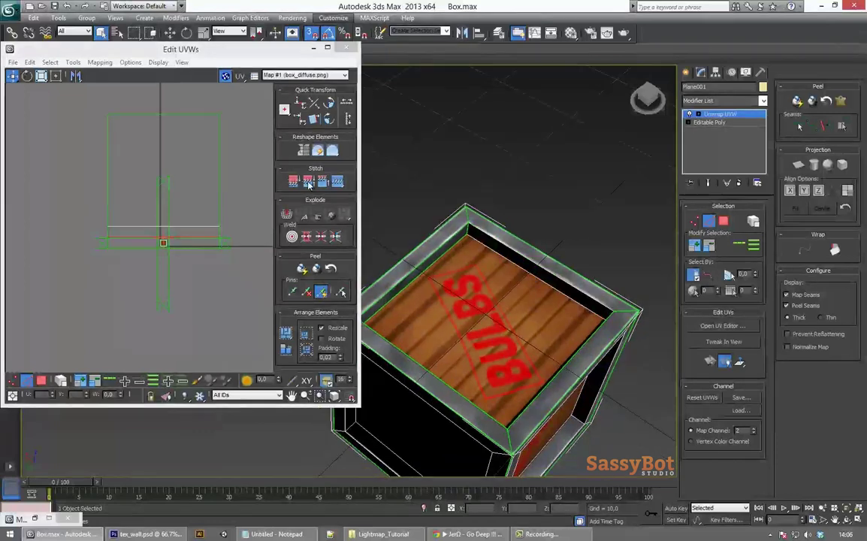
Step: Enter Ctrl+W as the hotkey for the Stitch action in the Unwrap UVW keyboard shortcuts
click(333, 18)
click(346, 31)
click(379, 161)
click(368, 330)
scroll(342, 189, down, 15)
scroll(342, 191, down, 20)
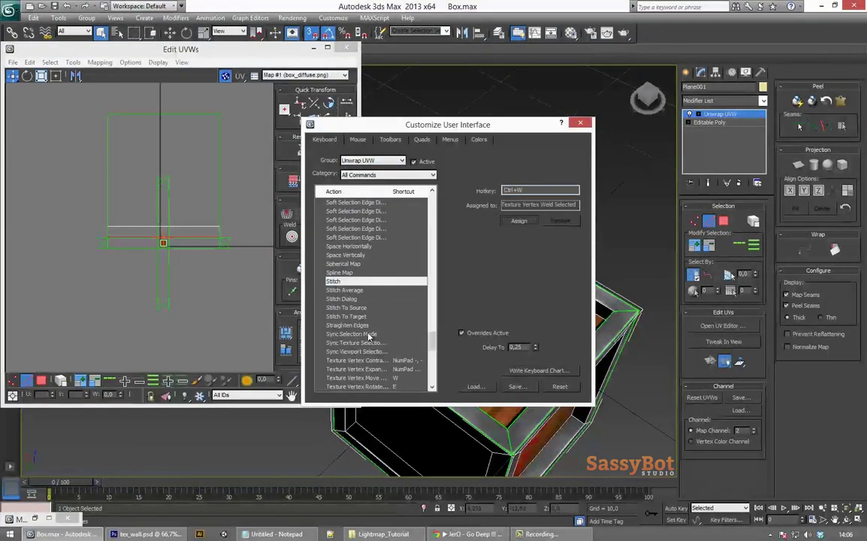
click(580, 123)
Step: Stitch the top panel's remaining recess walls and frame faces around the center face into one UV shell
alt+middle_drag(368, 292, 406, 308)
click(358, 323)
key(ctrl+w)
alt+middle_drag(359, 323, 528, 189)
key(2)
click(528, 189)
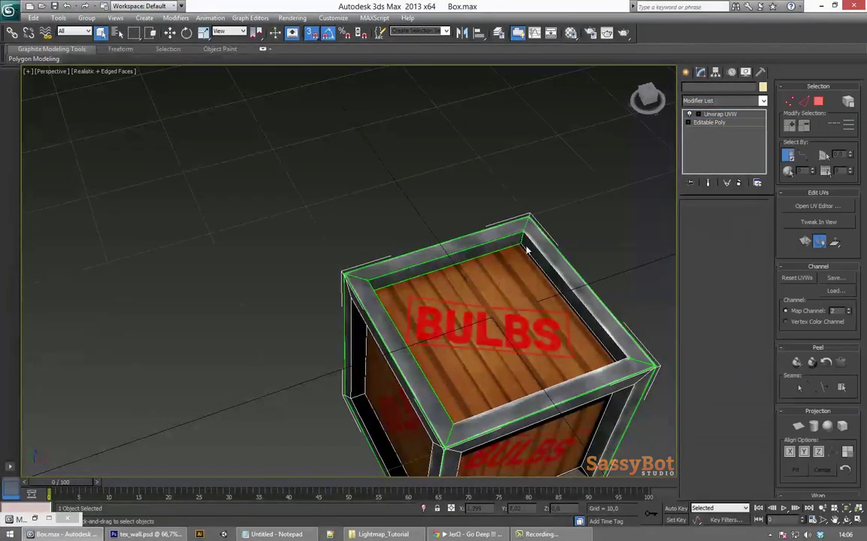
click(523, 229)
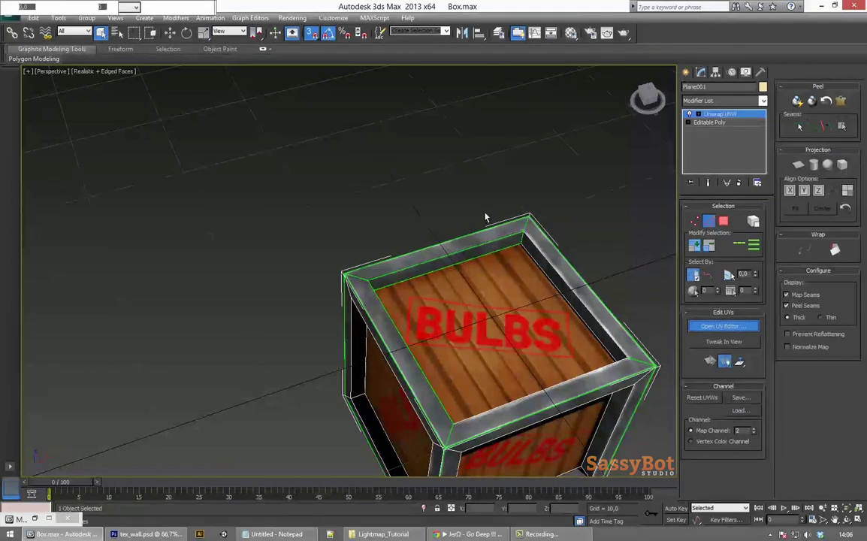
middle_drag(428, 273, 446, 262)
click(468, 262)
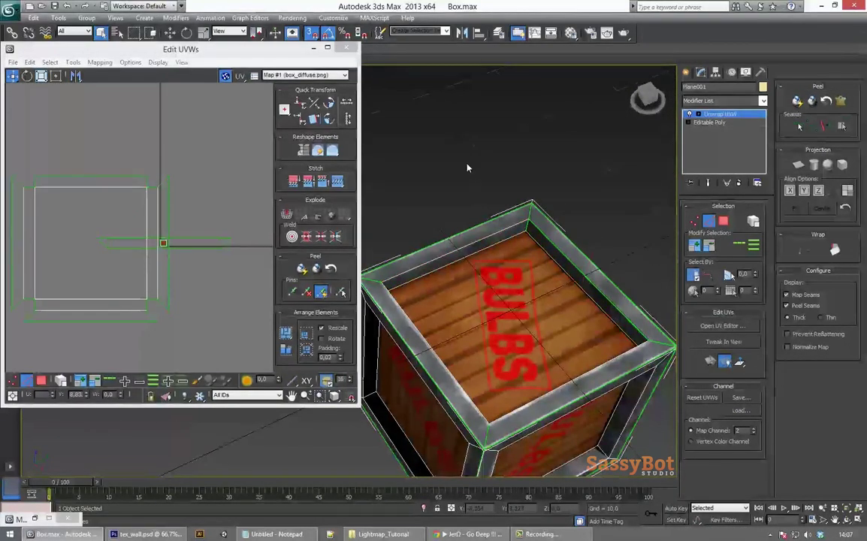
Step: Apply quick planar maps separately to the center face, recess walls and frame faces of an adjacent side panel
alt+middle_drag(467, 168, 542, 233)
key(3)
click(484, 179)
click(593, 235)
alt+middle_drag(481, 196, 432, 227)
key(2)
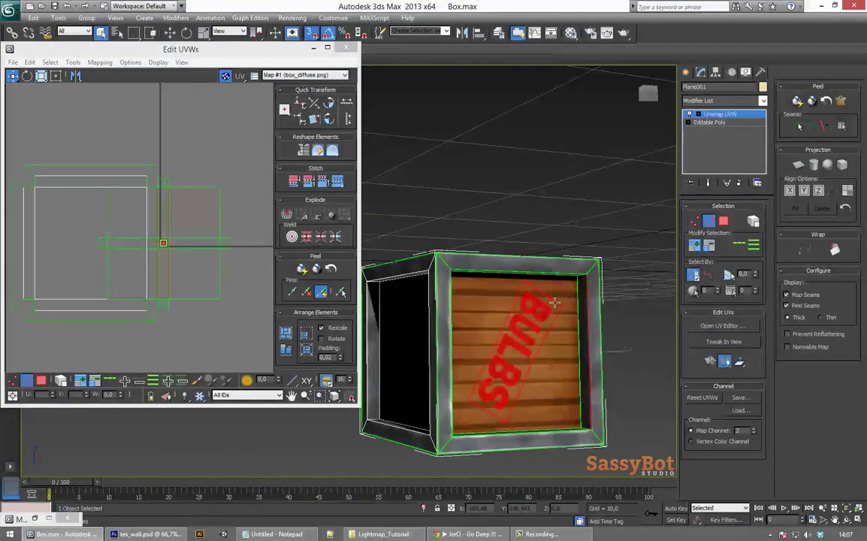
Step: Stitch the second panel's recess walls and frame faces around its center face into one UV shell
alt+middle_drag(520, 381, 432, 248)
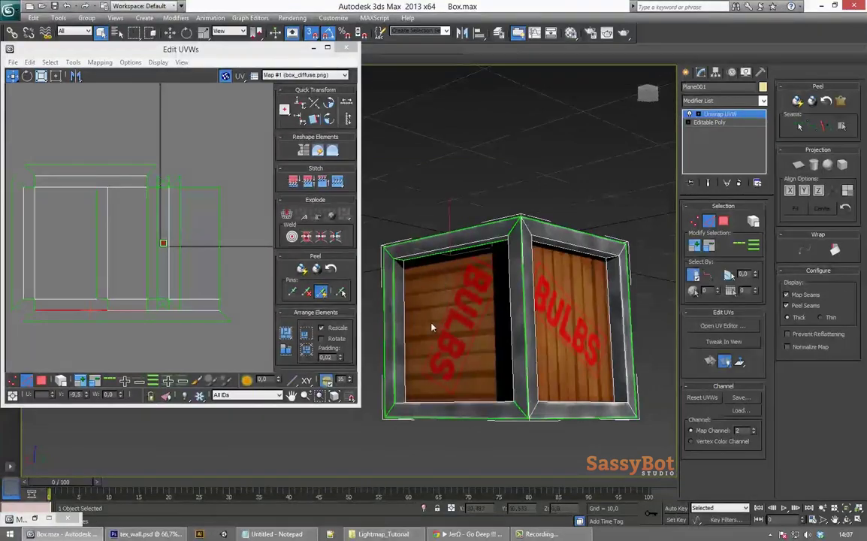
alt+middle_drag(417, 332, 409, 326)
key(F3)
mouse_move(614, 390)
alt+middle_down()
mouse_move(604, 403)
mouse_move(610, 383)
alt+middle_up()
click(561, 234)
key(F3)
alt+middle_drag(402, 325, 720, 213)
key(F3)
click(610, 299)
alt+middle_drag(610, 299, 563, 267)
click(549, 230)
click(534, 255)
key(F3)
alt+middle_drag(604, 314, 397, 330)
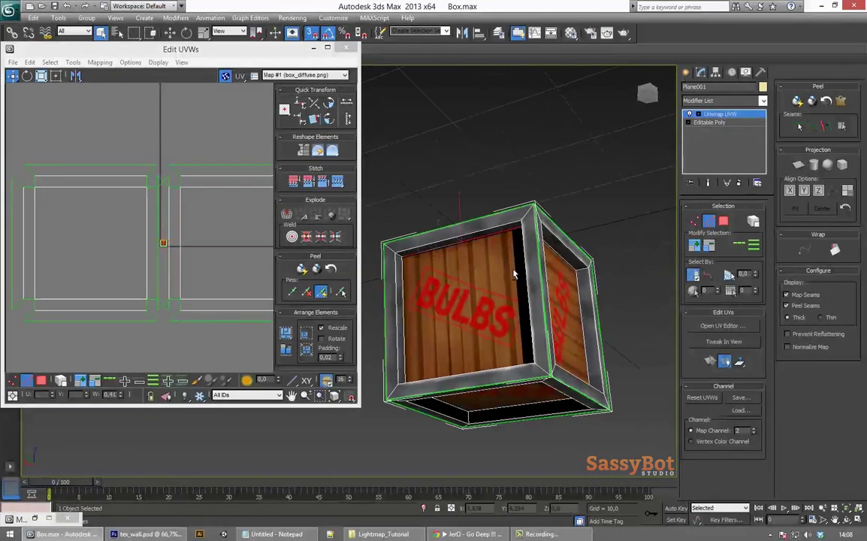
Step: Turn on see-through display and stitch the third panel's planar-mapped recess walls and frame faces around its center face
alt+middle_drag(472, 300, 444, 237)
click(431, 277)
key(alt+x)
alt+middle_drag(524, 273, 504, 346)
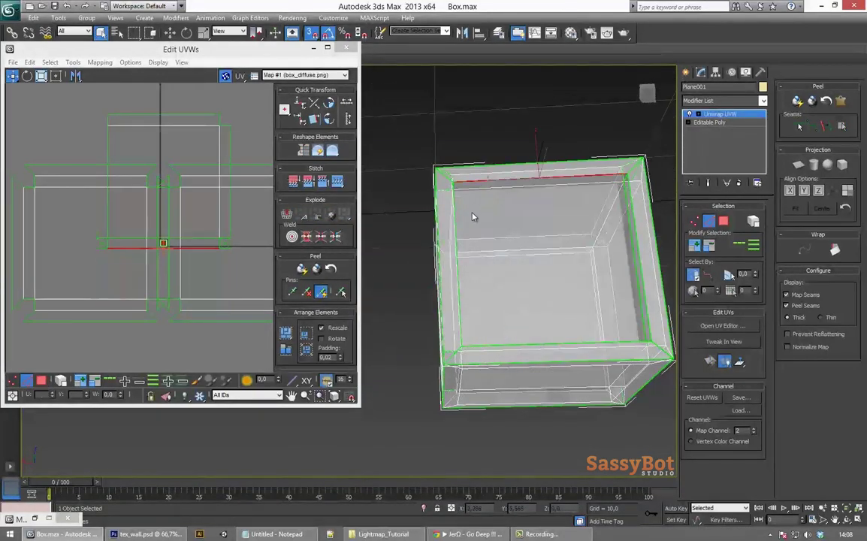
mouse_move(473, 215)
alt+middle_down()
mouse_move(495, 229)
mouse_move(511, 219)
mouse_move(629, 282)
mouse_move(546, 260)
mouse_move(489, 296)
mouse_move(519, 317)
mouse_move(505, 257)
mouse_move(564, 186)
alt+middle_up()
key(alt+x)
key(2)
key(alt+x)
Step: Planar-map the next side panel's faces separately and stitch them together into one UV shell
alt+middle_drag(491, 216, 430, 246)
click(570, 284)
click(465, 449)
alt+middle_drag(570, 284, 449, 407)
key(3)
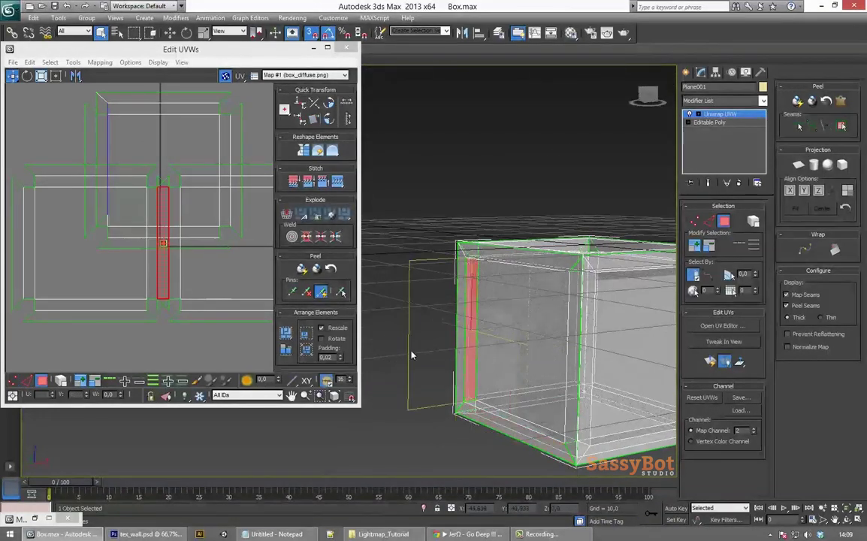
key(2)
alt+middle_drag(418, 350, 549, 246)
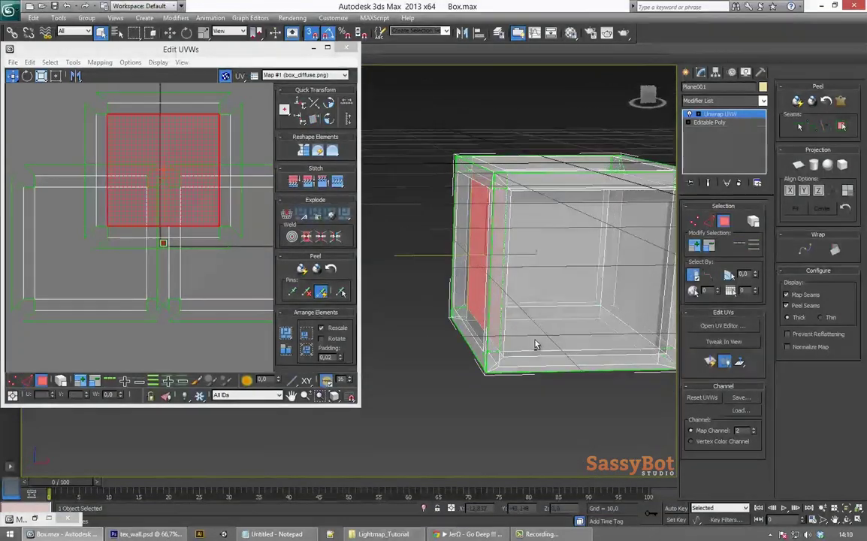
Step: Planar-map the faces of the remaining panels separately and stitch each panel into its own UV shell
alt+middle_drag(532, 345, 526, 277)
click(527, 397)
alt+middle_drag(527, 390, 453, 236)
key(2)
click(562, 241)
scroll(552, 251, down, 3)
scroll(562, 248, up, 3)
key(2)
key(2)
click(600, 373)
middle_drag(498, 319, 497, 317)
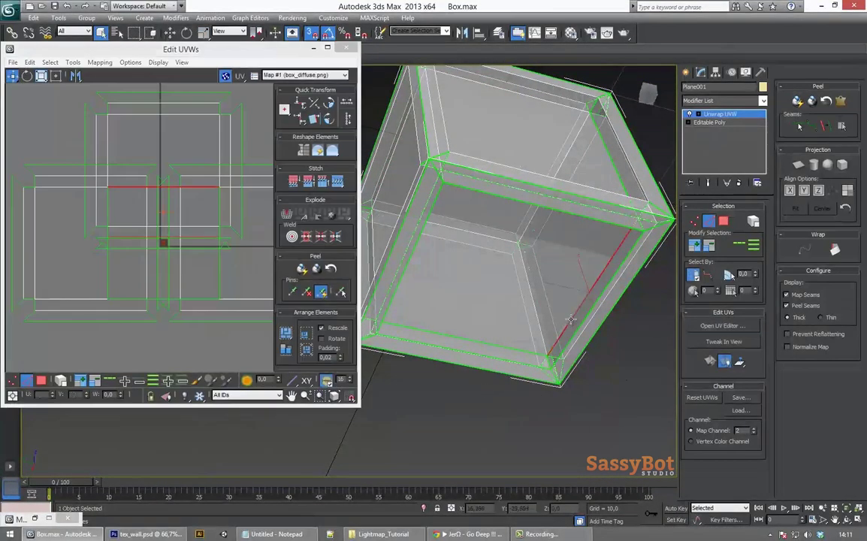
middle_drag(574, 316, 430, 305)
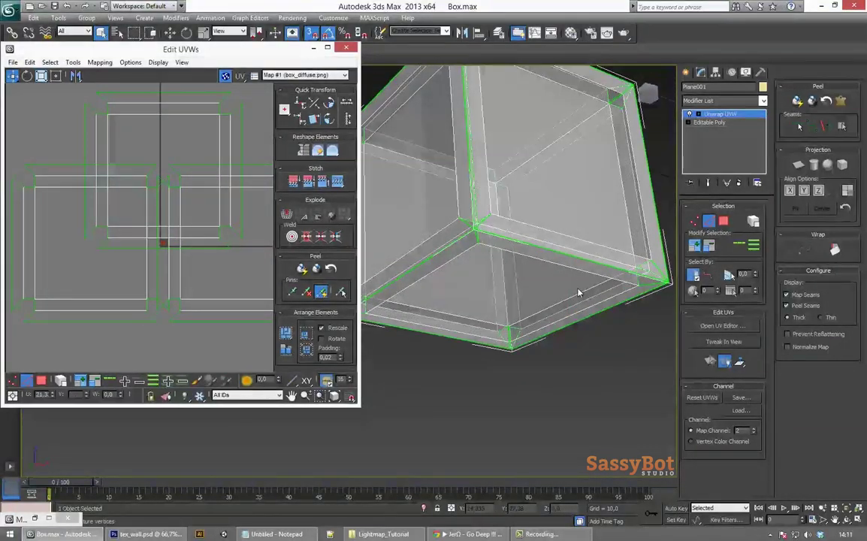
Step: Select all faces and pack the six UV shells with a padding of 0.01
key(3)
key(ctrl+a)
click(307, 349)
scroll(173, 244, up, 10)
scroll(577, 314, up, 2)
middle_drag(197, 252, 211, 229)
scroll(302, 315, down, 2)
middle_drag(265, 316, 244, 317)
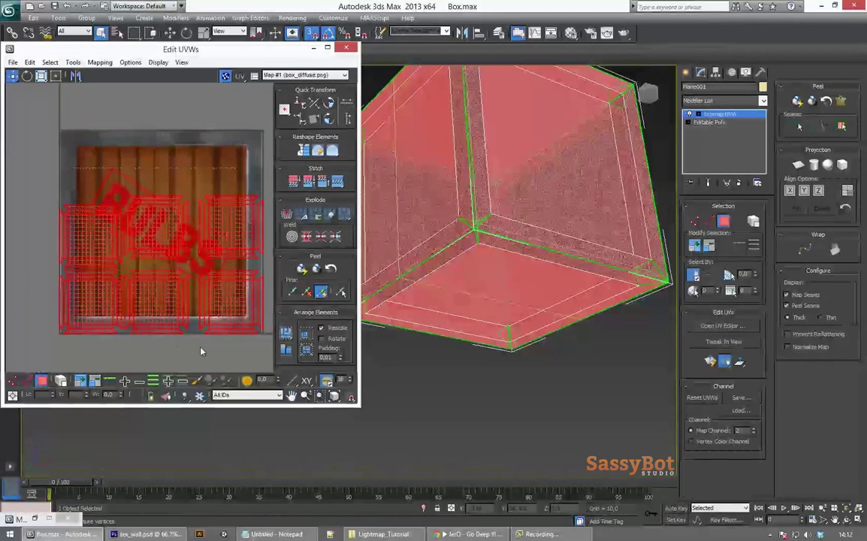
Step: Switch to Freeform mode and try to move the center face of the upper row's first shell upward
click(174, 193)
click(91, 238)
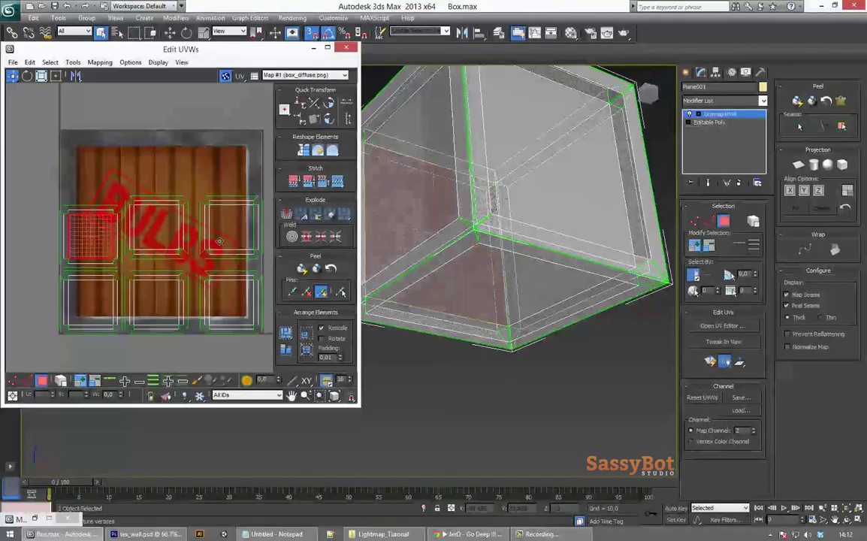
click(55, 76)
drag(88, 223, 90, 171)
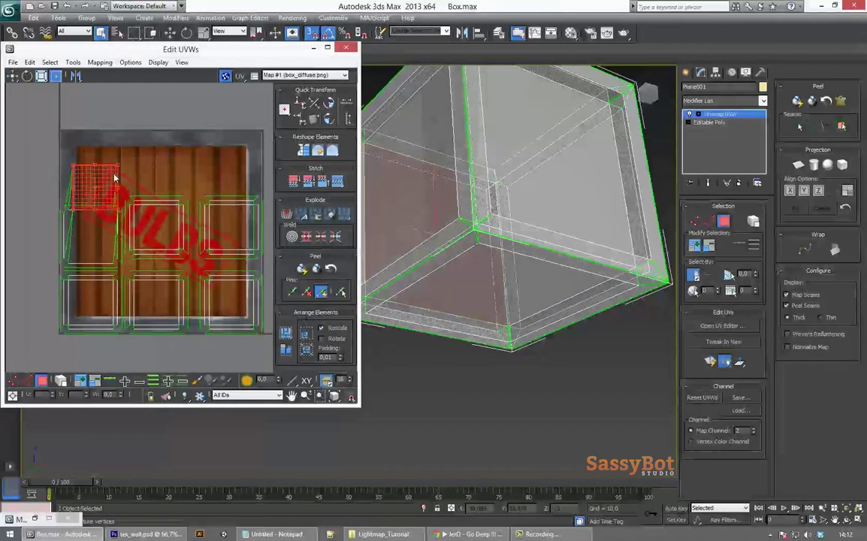
key(ctrl+z)
Step: Turn on selection by UV element and move the upper row's three shells to the top edge of the UV square
click(34, 172)
click(61, 380)
drag(90, 233, 90, 163)
scroll(101, 158, up, 3)
mouse_move(101, 157)
middle_down()
mouse_move(136, 190)
mouse_move(89, 159)
middle_up()
drag(177, 286, 177, 179)
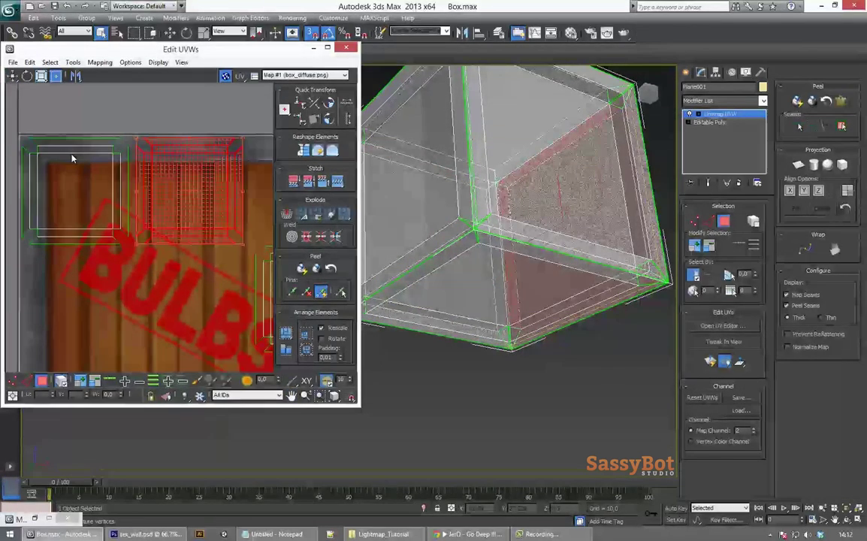
click(59, 77)
middle_drag(160, 230, 33, 214)
drag(176, 278, 172, 170)
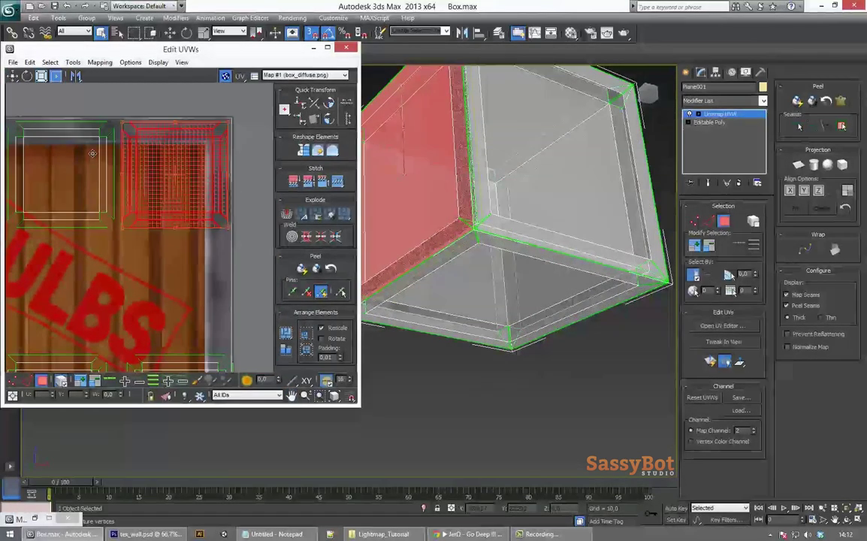
Step: Move the lower row's first shell up beneath the top row, leaving a small gap between them
middle_drag(92, 148, 207, 138)
scroll(207, 139, down, 2)
drag(113, 293, 113, 223)
scroll(113, 222, up, 4)
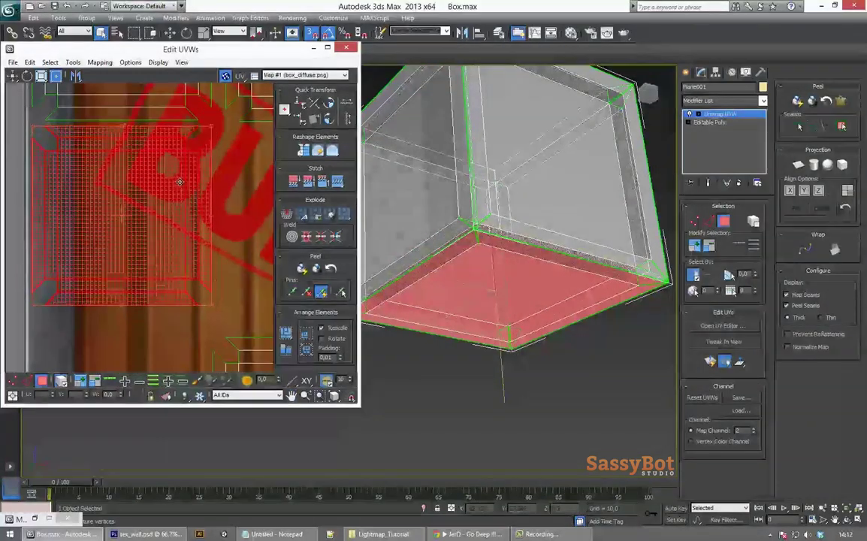
drag(179, 181, 179, 172)
Step: Move the lower row's second and third shells up beneath the top row, in line with the first shell
middle_drag(179, 172, 90, 180)
scroll(169, 184, down, 4)
drag(171, 236, 172, 180)
scroll(174, 169, up, 3)
scroll(175, 154, down, 1)
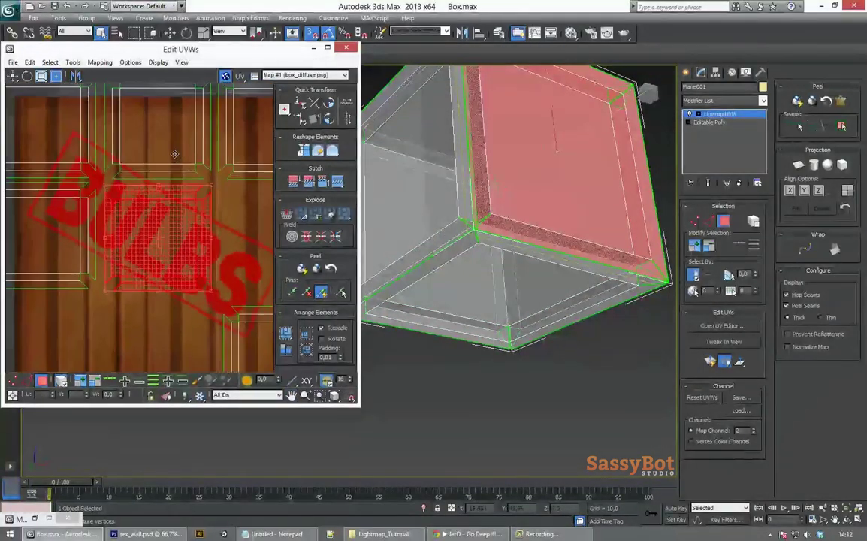
drag(138, 259, 137, 257)
middle_drag(136, 169, 135, 198)
click(134, 199)
middle_drag(256, 338, 183, 310)
drag(188, 361, 182, 256)
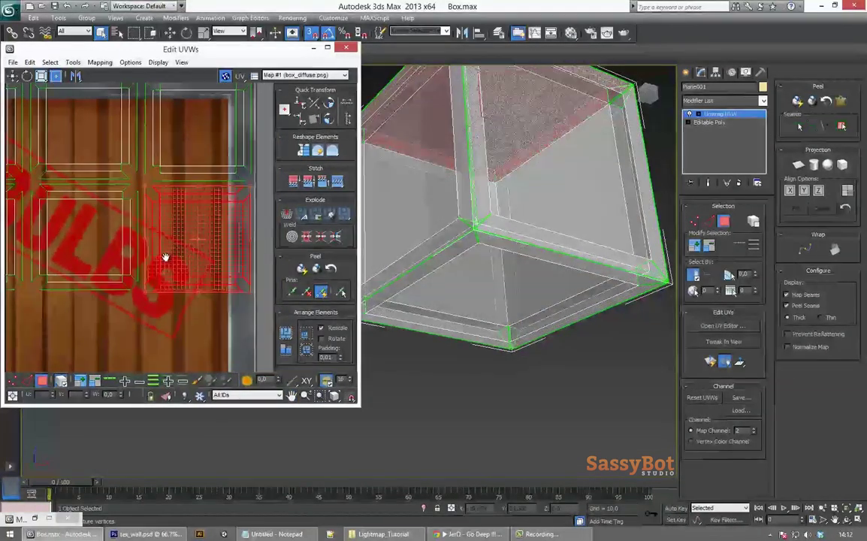
Step: Save the crate's channel 2 UVs as a UVW file in the Lightmap_Tutorial folder
key(ctrl+s)
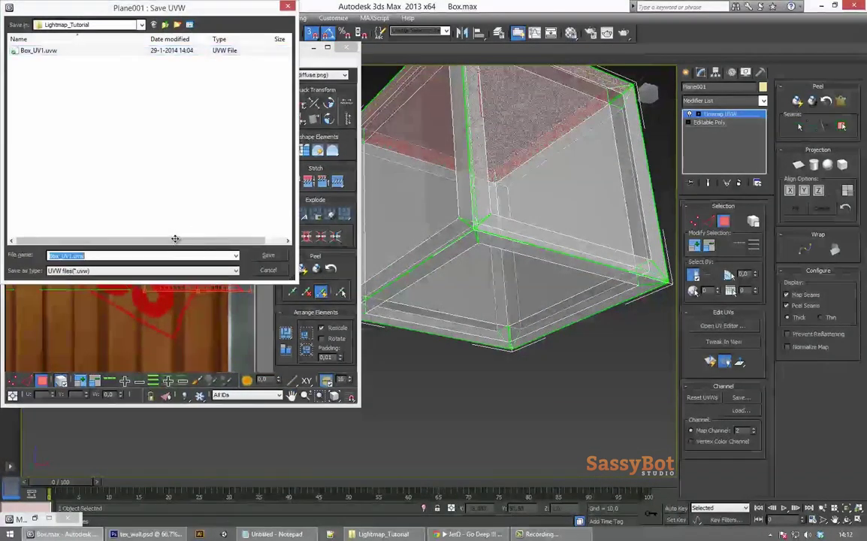
key(Return)
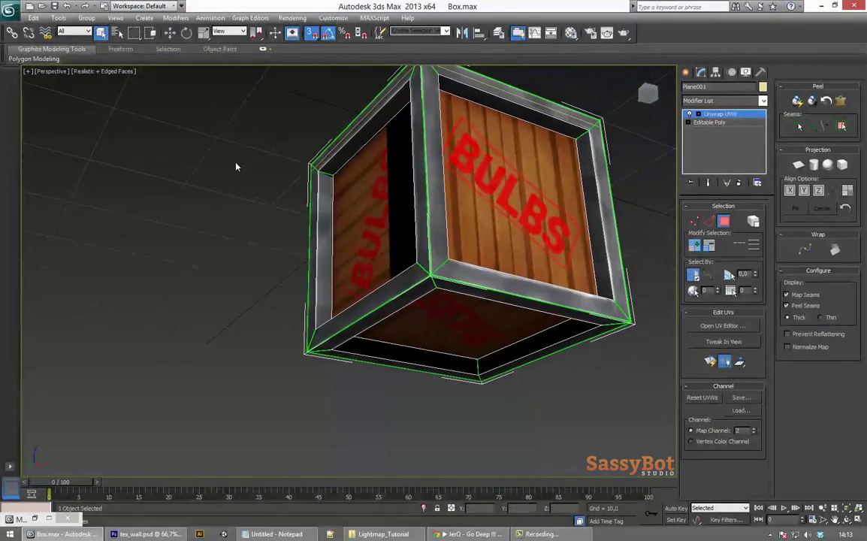
Step: Collapse the Unwrap UVW modifier into the crate's Editable Poly and save the scene
click(759, 218)
click(10, 10)
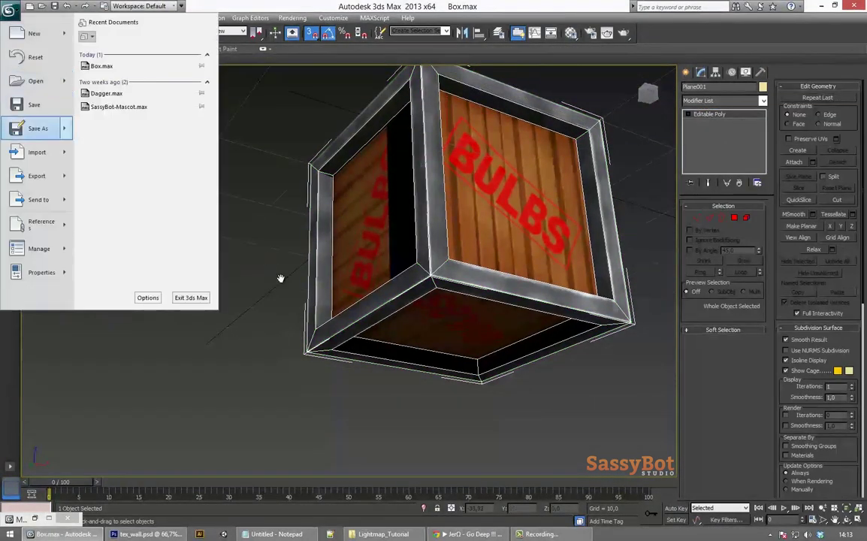
mouse_move(37, 127)
click(35, 104)
Step: Export the crate as the FBX file Box into the Lightmap_Tutorial project folder
click(10, 10)
mouse_move(37, 176)
key(Return)
click(160, 26)
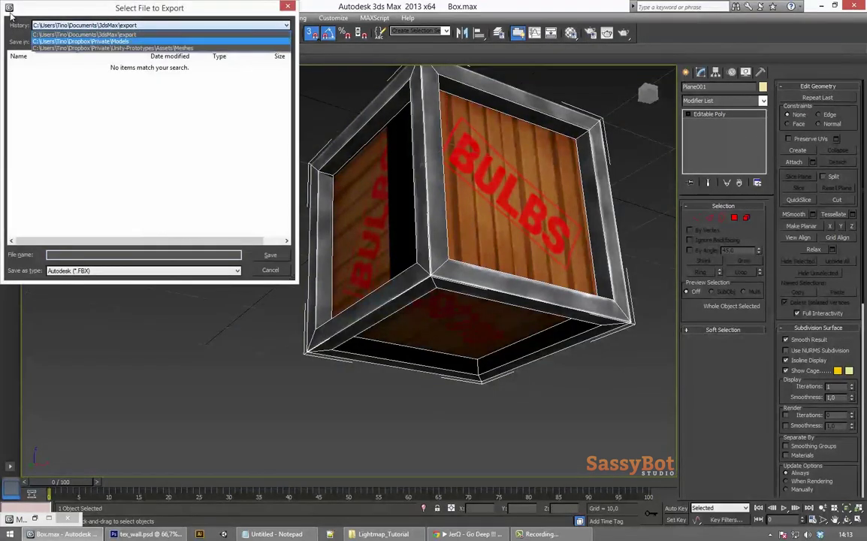
click(80, 42)
click(153, 42)
scroll(112, 153, down, 4)
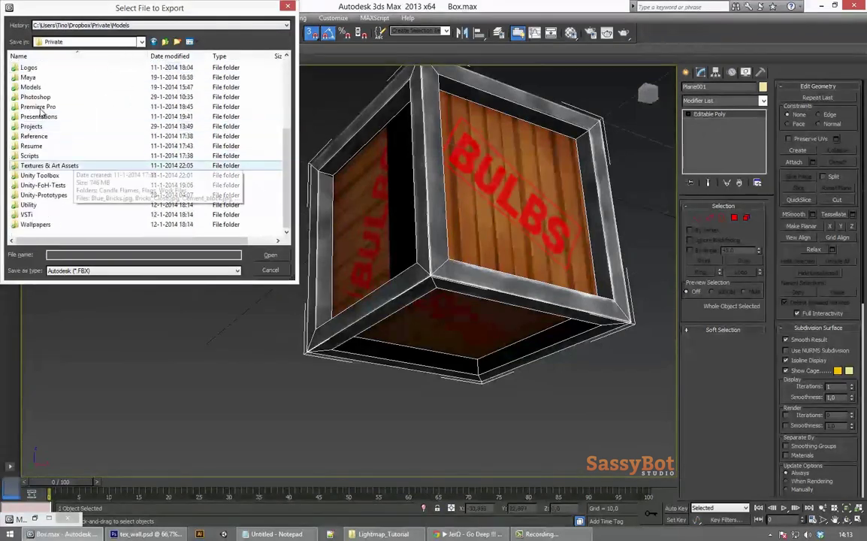
double_click(84, 127)
double_click(105, 78)
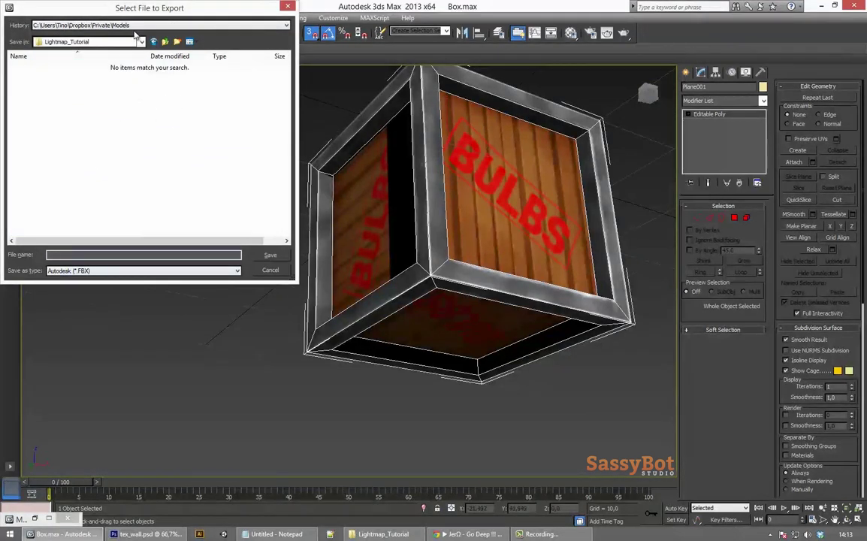
key(Return)
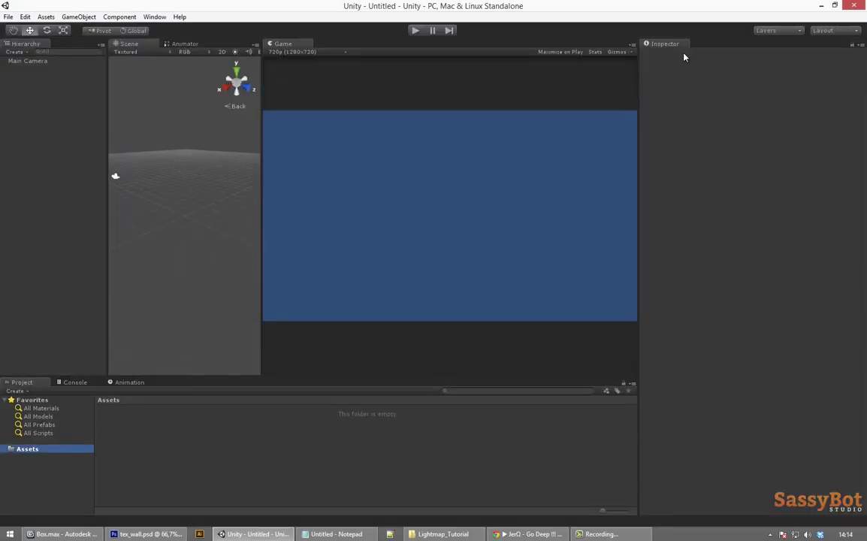
Step: In Unity, import Box.FBX and box_diffuse.png from the Lightmap_Tutorial folder into the project's Assets
right_click(29, 449)
click(52, 303)
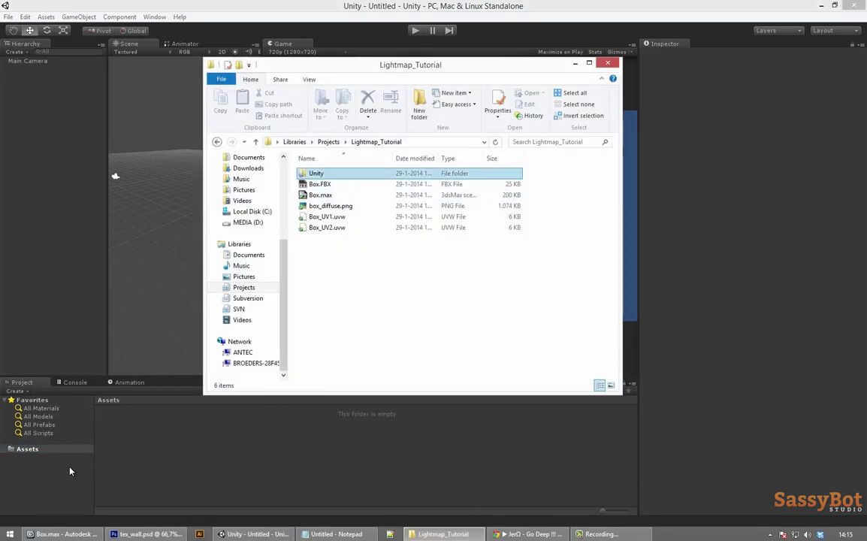
key(Down)
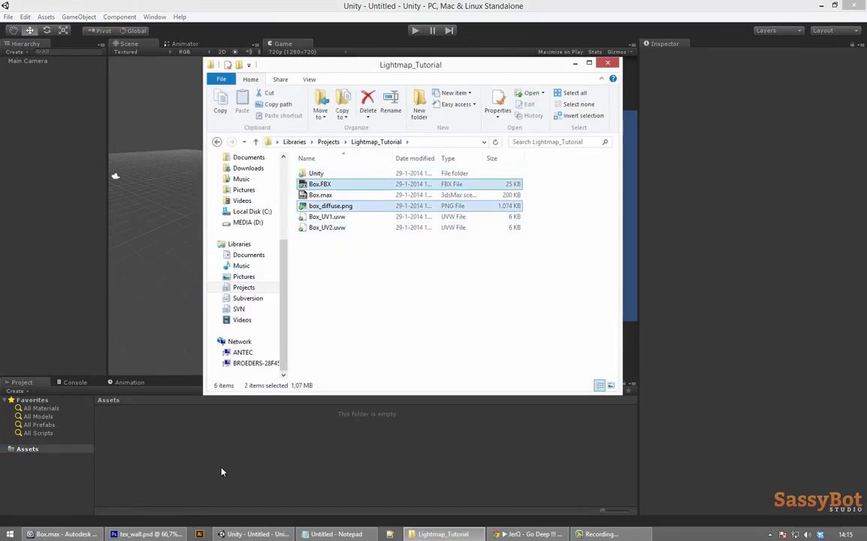
drag(381, 287, 368, 443)
click(421, 293)
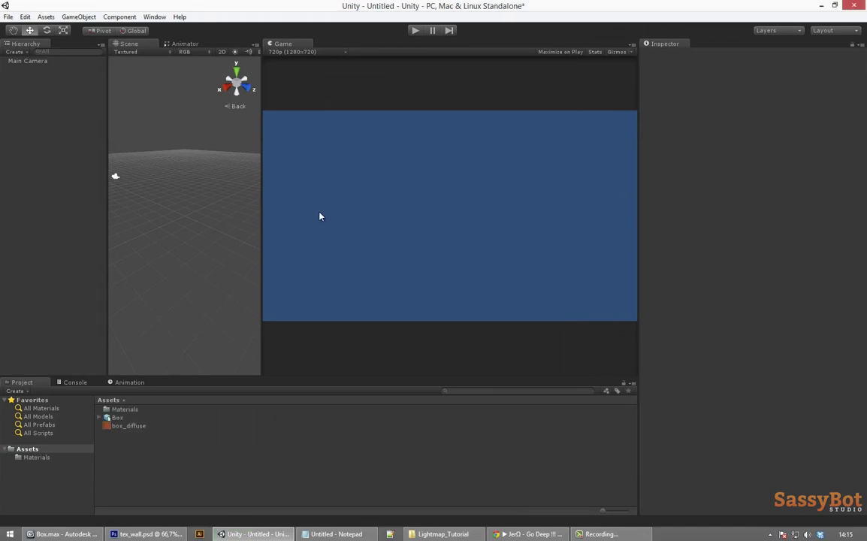
Step: Create a folder named Scenes inside Assets
right_click(32, 449)
mouse_move(60, 290)
click(188, 291)
text(Scenes)
key(Return)
Step: Save the current scene as Lightmap_Tutorial in the Scenes folder
key(ctrl+shift+s)
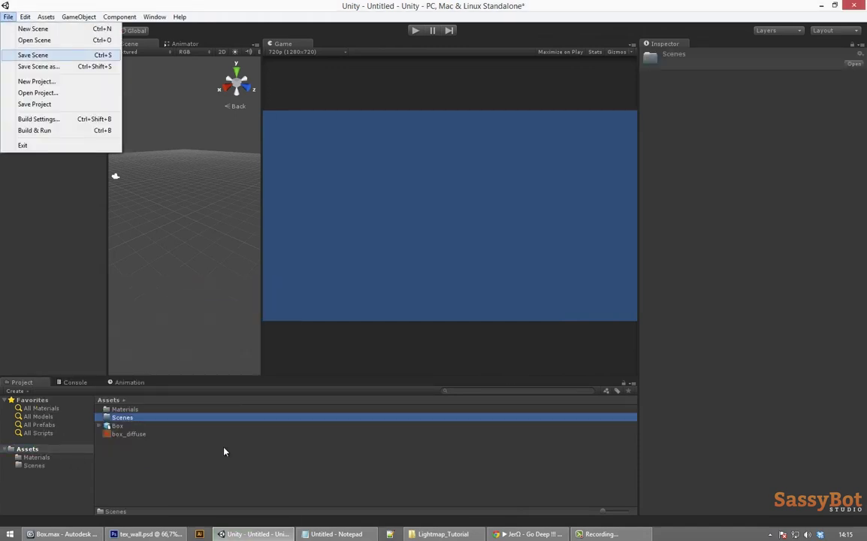
text(Lightmap_Tutorial)
key(Return)
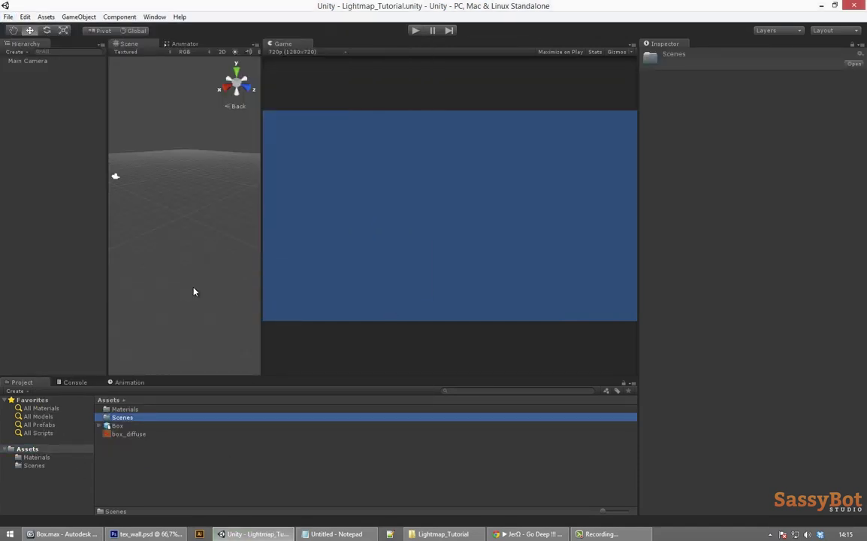
Step: Add the imported Box model from Assets to the scene and frame it in the 3D view
click(127, 434)
click(38, 457)
click(28, 449)
click(153, 241)
drag(118, 426, 45, 165)
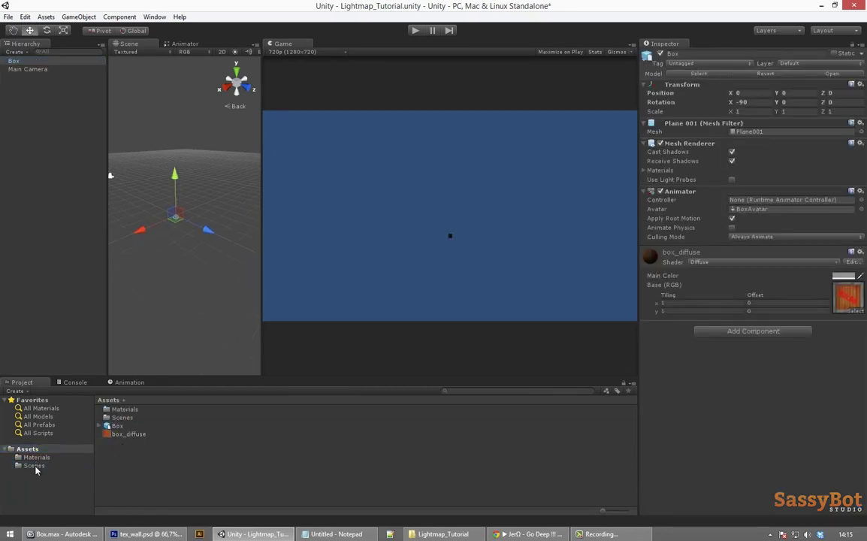
key(f)
key(2)
middle_drag(185, 217, 186, 236)
Step: Add a directional light to the scene and widen the Scene view
click(78, 16)
mouse_move(93, 39)
click(251, 100)
drag(261, 196, 516, 199)
scroll(301, 209, down, 10)
Step: Turn on scene lighting in the Scene view and rotate the directional light
click(221, 52)
click(236, 52)
key(e)
mouse_move(295, 187)
mouse_down()
mouse_move(207, 140)
mouse_move(254, 42)
mouse_move(242, 198)
mouse_move(426, 187)
mouse_move(296, 69)
mouse_up()
Step: Add a plane to the scene and set its position to 0
click(79, 16)
mouse_move(93, 39)
click(252, 196)
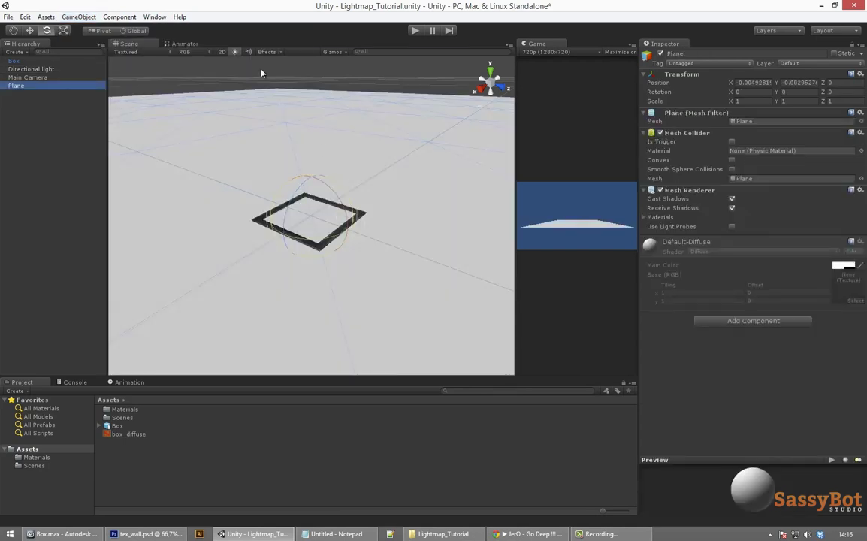
key(w)
key(Tab)
text(0)
Step: Turn the box over to an X rotation of 90 and move it to sit on the plane
middle_drag(314, 237, 313, 206)
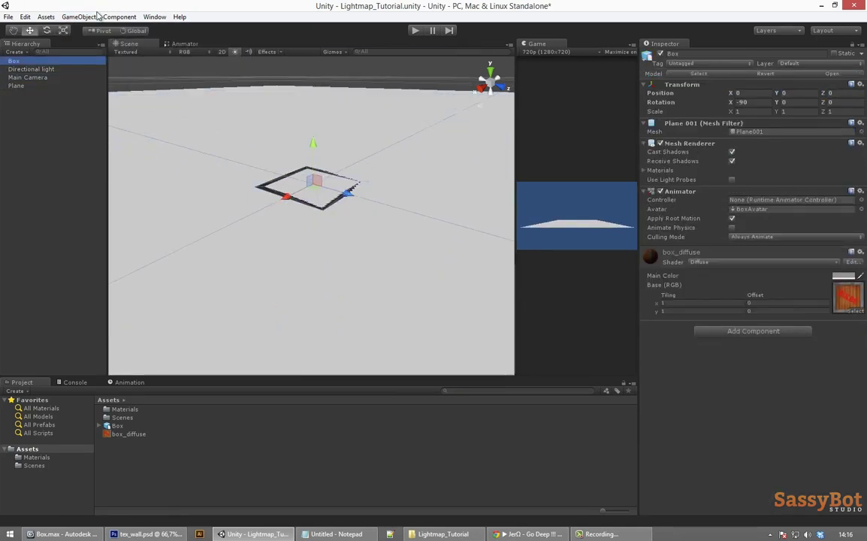
drag(314, 142, 313, 56)
key(e)
ctrl+drag(251, 161, 310, 189)
key(w)
drag(312, 151, 317, 245)
drag(319, 204, 319, 61)
Step: Move the directional light up and away from the box, to about Y 0.77 and Z -0.98
double_click(31, 68)
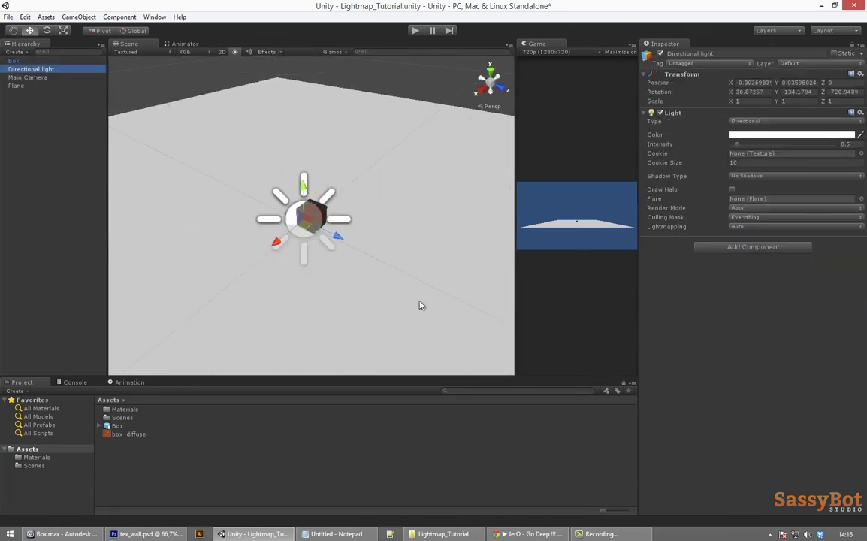
drag(308, 216, 224, 118)
alt+scroll(289, 154, up, 10)
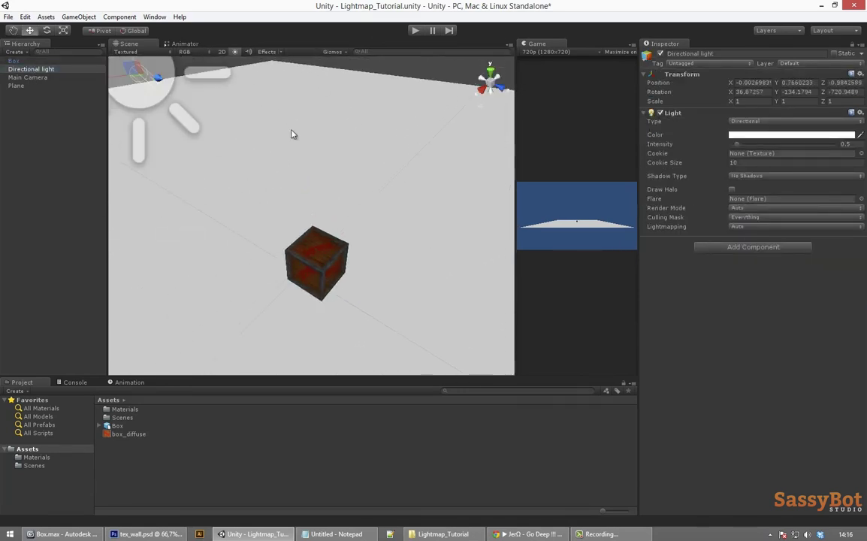
alt+drag(292, 151, 405, 120)
Step: Create a new material named blue in the Materials folder
click(326, 260)
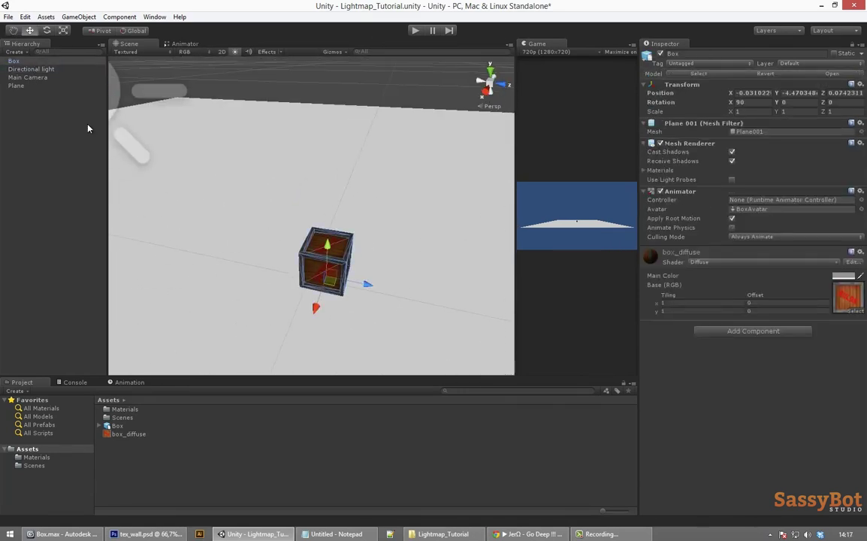
click(225, 118)
click(36, 457)
right_click(129, 450)
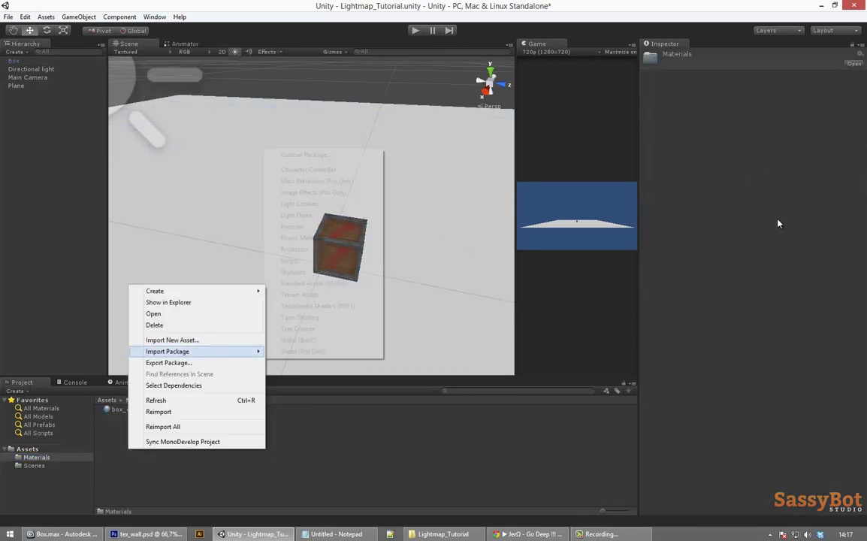
mouse_move(156, 291)
click(292, 382)
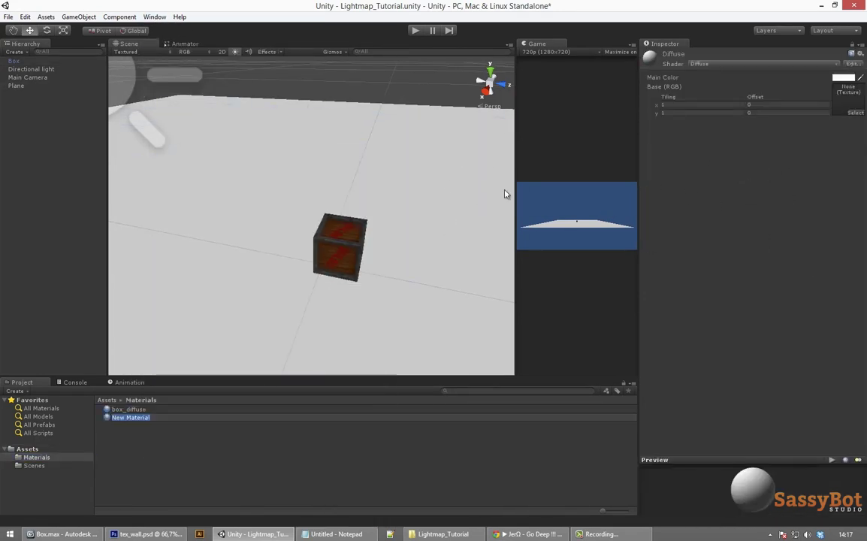
key(Return)
Step: Set the blue material's main colour to a light blue
click(843, 78)
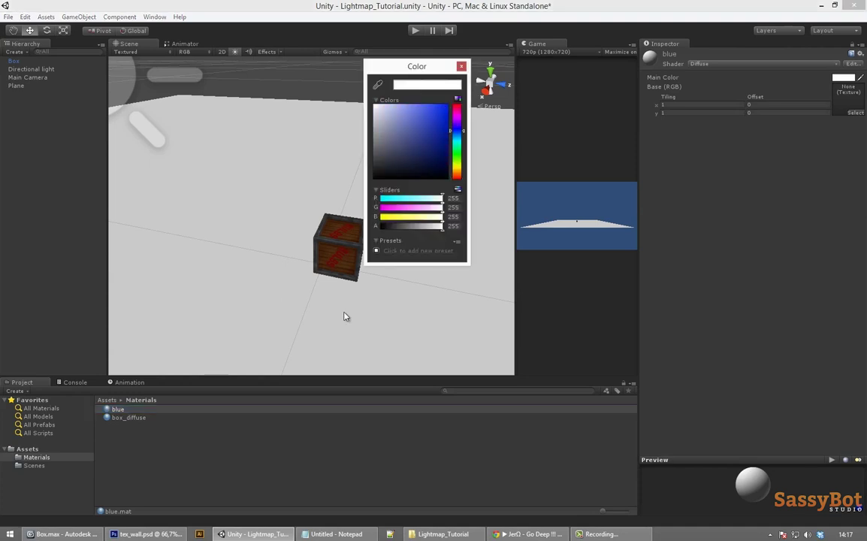
drag(375, 106, 406, 120)
click(457, 139)
click(385, 453)
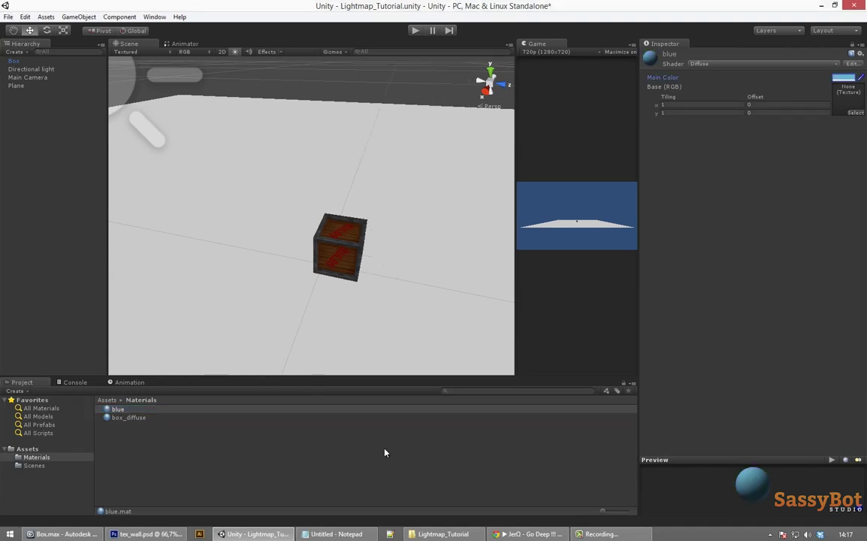
Step: Apply the blue material to the ground plane and duplicate the plane
drag(118, 409, 248, 316)
middle_drag(300, 241, 310, 234)
click(79, 17)
click(410, 188)
scroll(404, 120, down, 5)
click(462, 143)
key(ctrl+d)
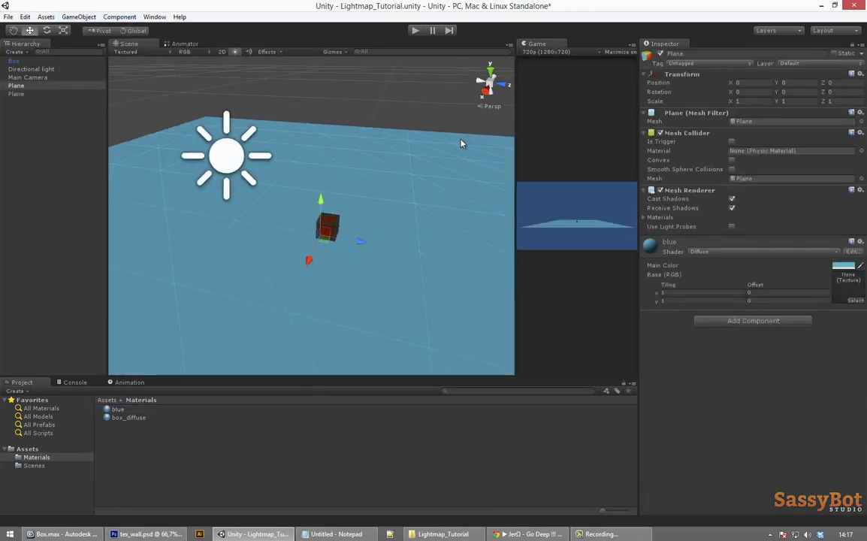
Step: Add a quad to the scene and set its Y position to 0.5 and Z position to 0
click(79, 17)
mouse_move(87, 40)
click(271, 289)
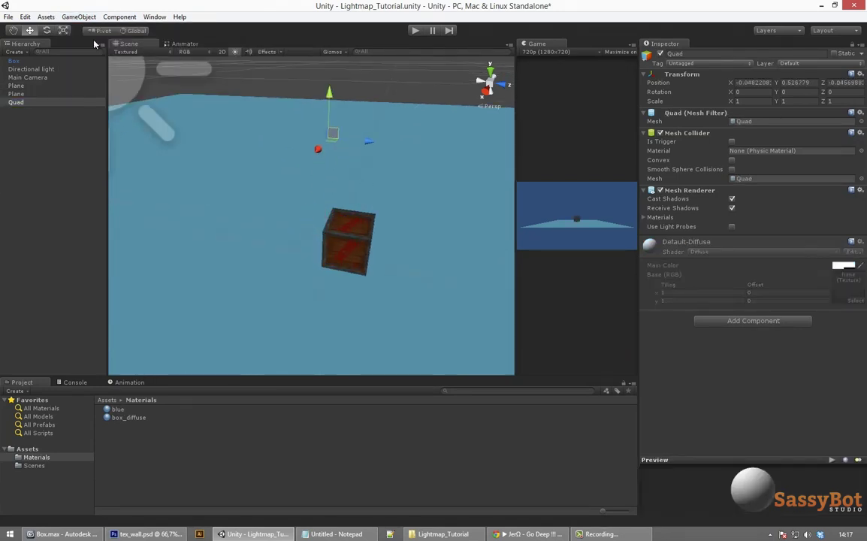
text(0.5)
key(Tab)
text(0r)
Step: Move the quad behind the crate so it stands as a back wall
alt+drag(344, 245, 511, 203)
key(w)
drag(251, 224, 350, 222)
drag(475, 139, 282, 131)
scroll(337, 180, down, 5)
Step: Rotate the directional light and move it to the front of the wall, at about X 0.48 and Z -0.76
click(335, 180)
alt+drag(517, 177, 510, 229)
key(e)
drag(302, 218, 352, 216)
key(w)
drag(276, 237, 374, 229)
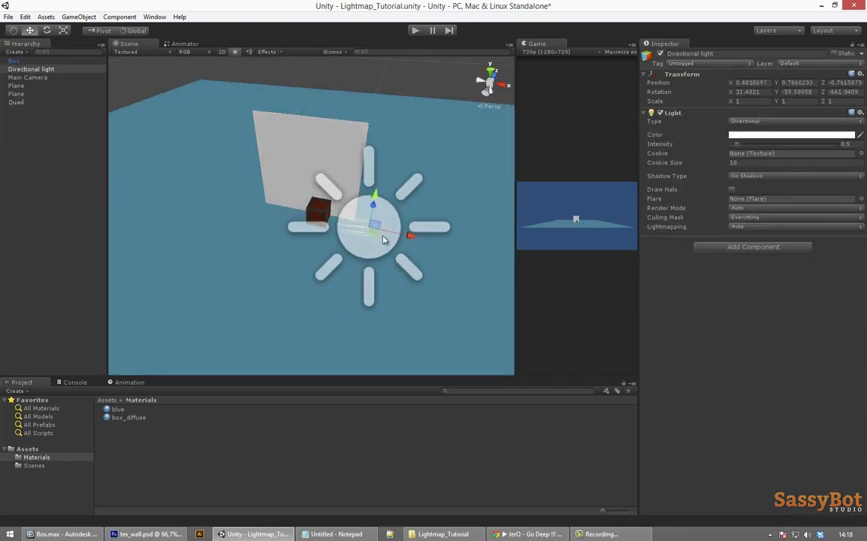
Step: Rotate the second crate, duplicate it and raise the copy above the other two crates
click(287, 143)
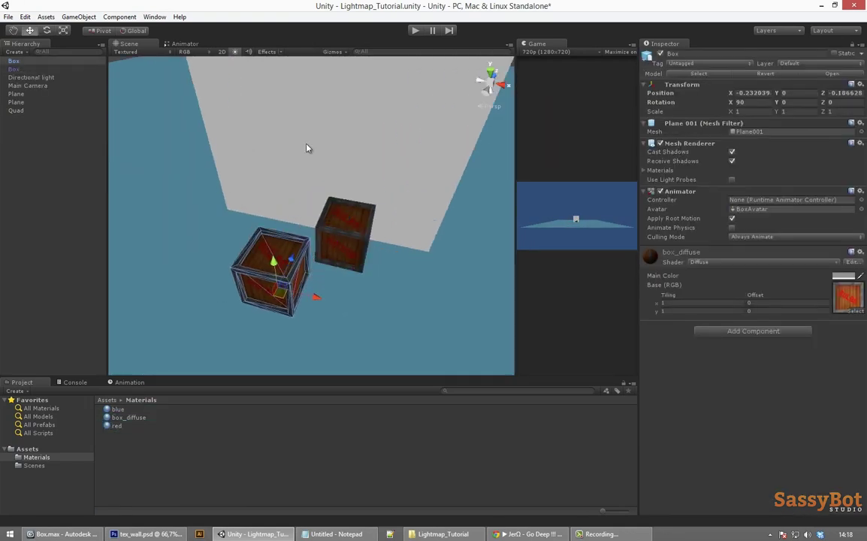
key(e)
drag(304, 308, 350, 151)
key(w)
key(ctrl+d)
drag(274, 262, 314, 241)
Step: Adjust the positions of the crates so the upper one rests across the lower two
shift+click(272, 276)
drag(278, 301, 276, 282)
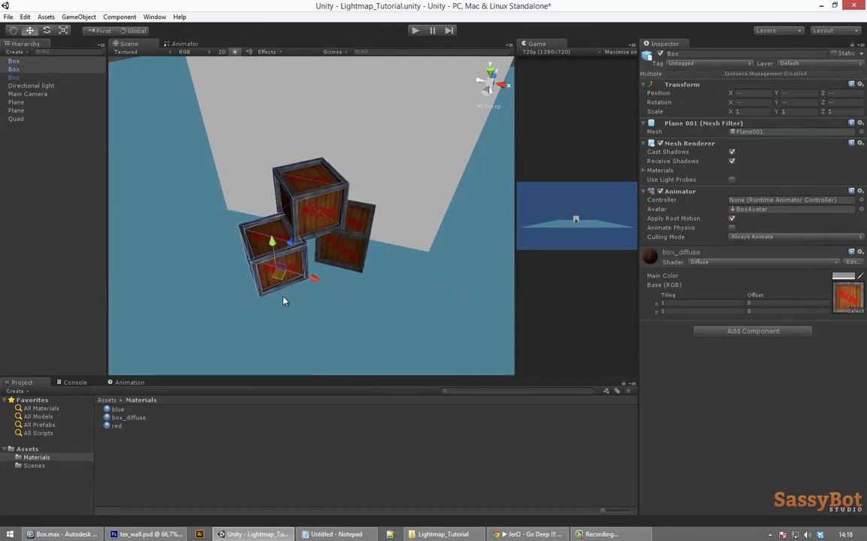
click(319, 199)
scroll(307, 301, up, 3)
drag(283, 248, 306, 210)
mouse_move(314, 233)
mouse_down()
mouse_move(298, 273)
mouse_move(316, 248)
mouse_up()
Step: Apply the red material to the back wall quad and scale down the ground plane
key(e)
scroll(283, 295, down, 4)
drag(116, 426, 323, 154)
click(323, 154)
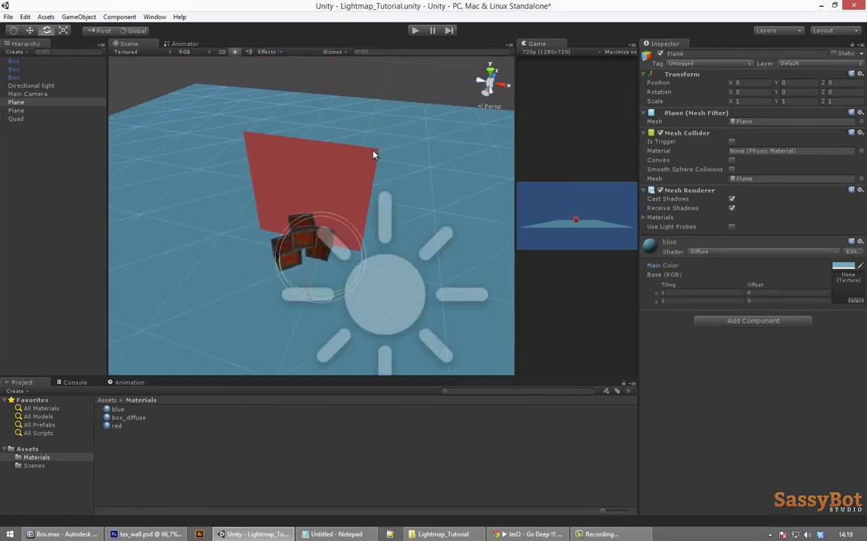
key(r)
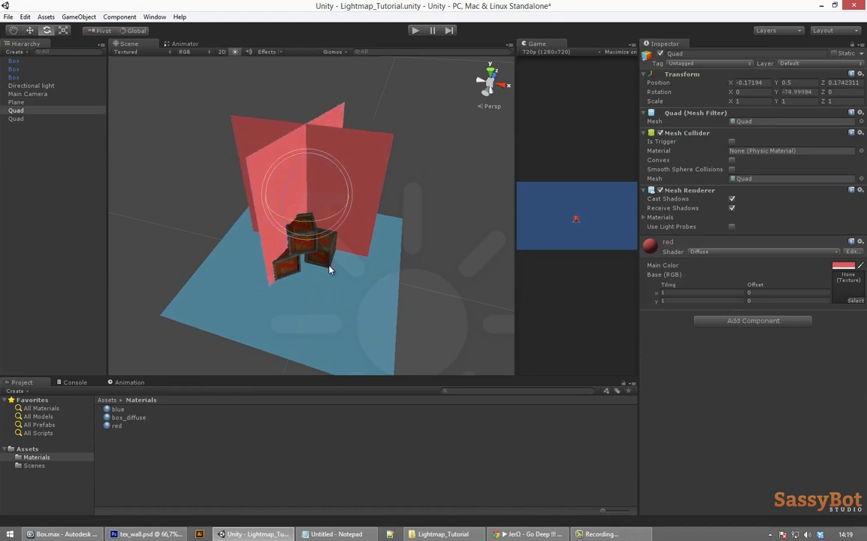
Step: Move the two red quads so they form a corner around the edges of the ground plane
scroll(285, 279, up, 3)
shift+click(323, 181)
drag(312, 193, 331, 174)
Step: Select all three crates and move them together into the corner between the walls
click(302, 239)
shift+click(287, 268)
shift+click(323, 258)
drag(324, 267, 309, 261)
Step: Duplicate the red material and name the copy green
click(239, 199)
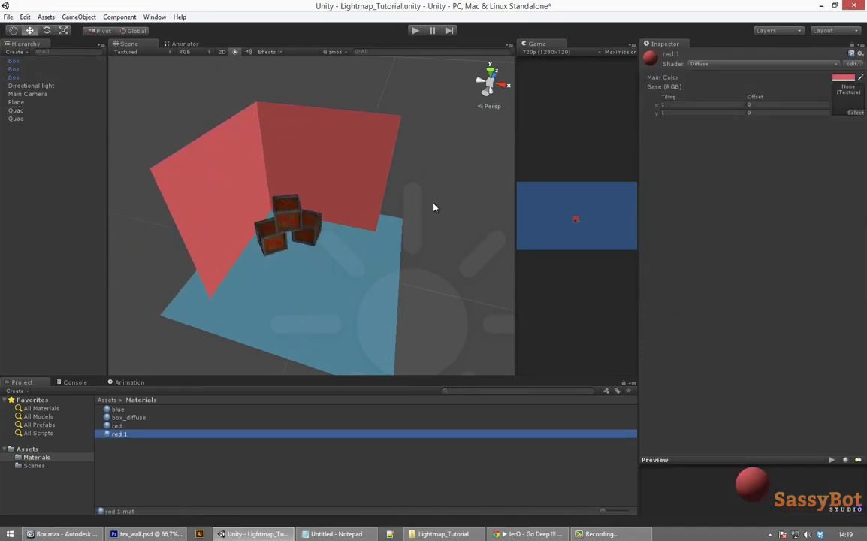
text(green)
key(Return)
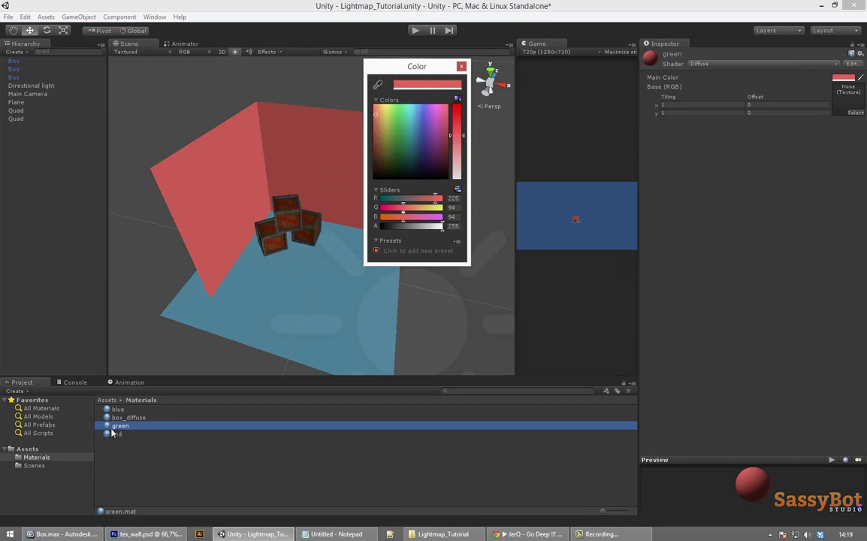
Step: Set the new material's main colour to green and apply it to the side wall quad
click(457, 98)
drag(457, 178, 456, 153)
click(461, 66)
drag(120, 426, 218, 195)
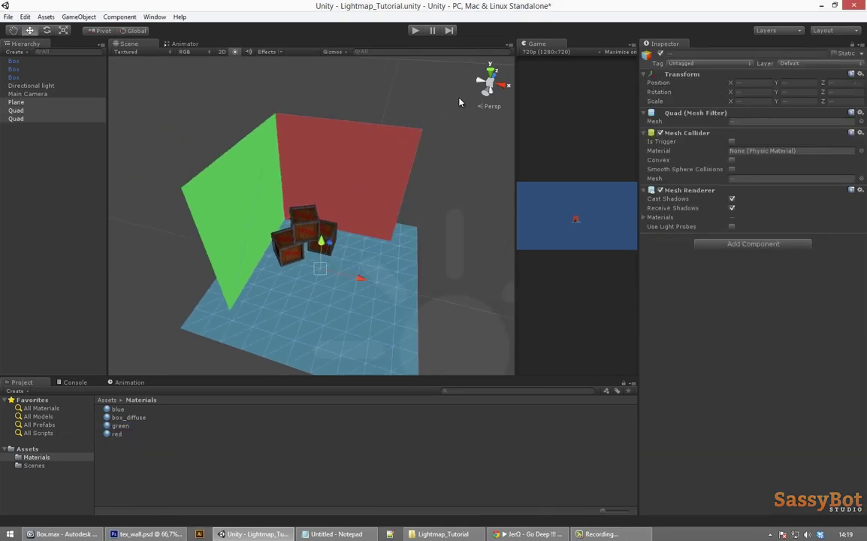
Step: Open the Lightmapping window and dock it beside the Inspector
click(155, 17)
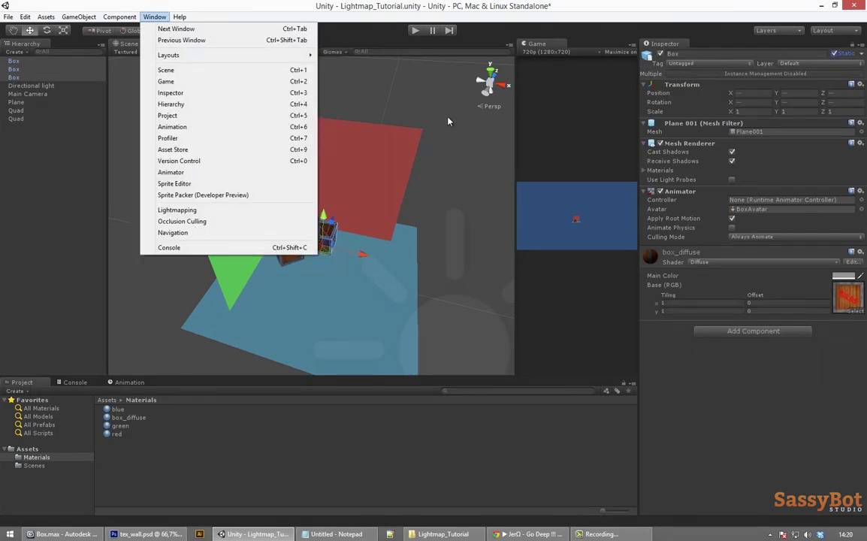
click(187, 205)
drag(798, 53, 719, 43)
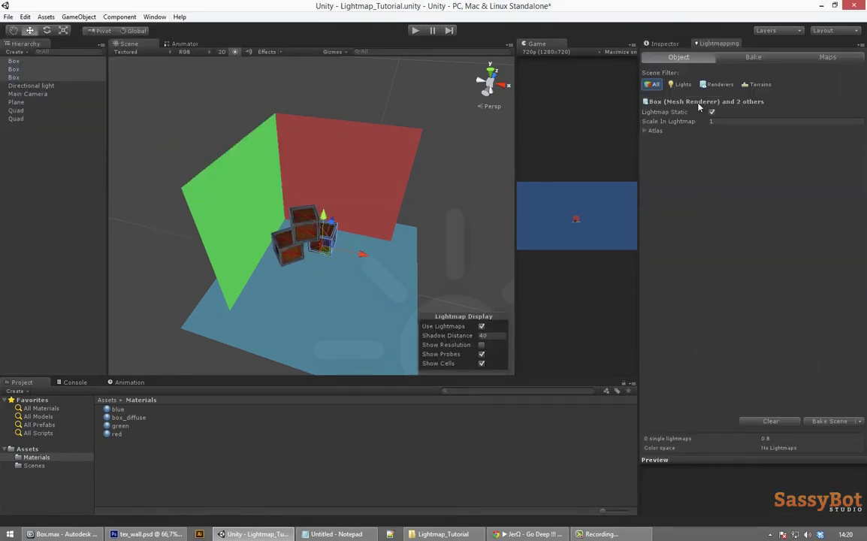
Step: Set the sky light intensity and ambient occlusion to 1 in the bake settings and bake the scene's lightmaps
click(753, 56)
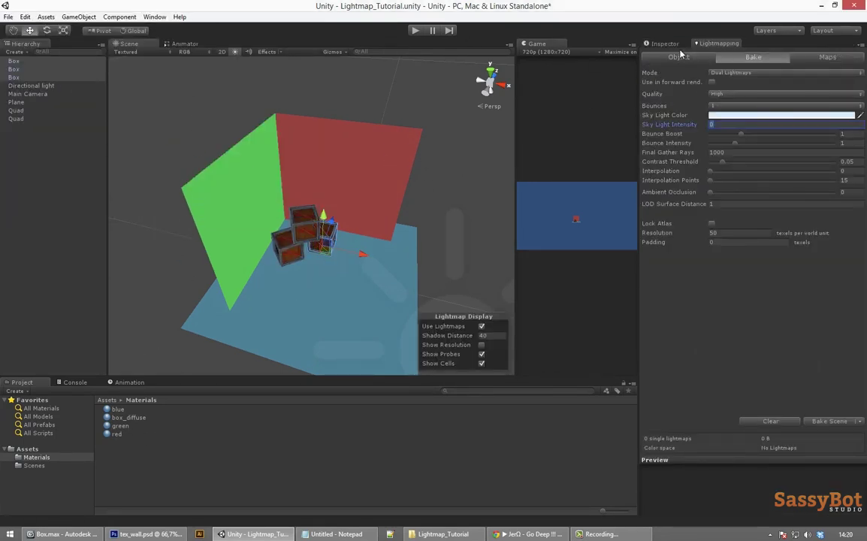
click(846, 192)
text(1)
click(829, 422)
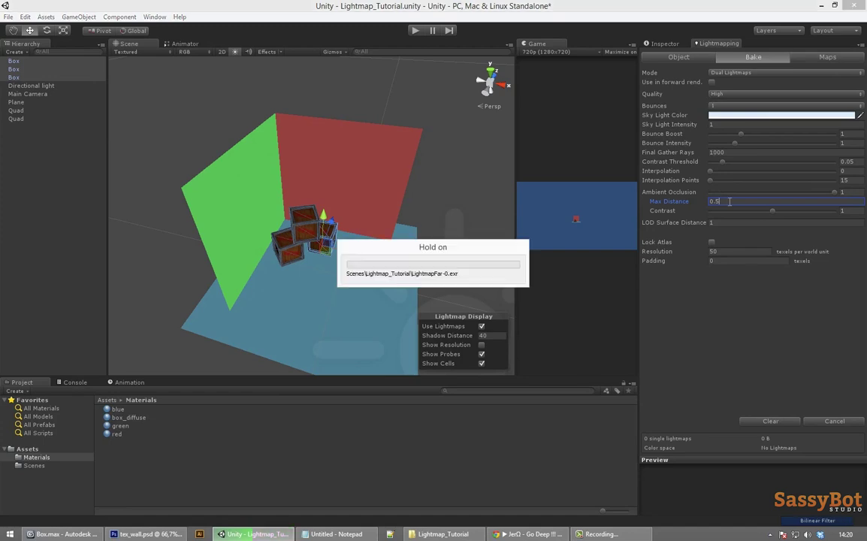
alt+drag(611, 323, 609, 318)
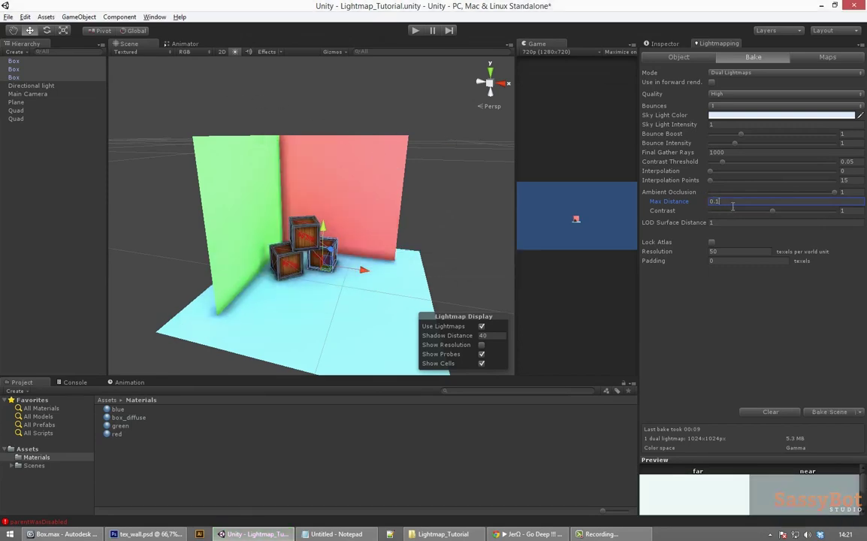
Step: Move the lower crate out of the stack to inspect the baked occlusion beneath it, and undo the move
scroll(403, 144, up, 5)
alt+drag(335, 156, 413, 142)
click(368, 293)
drag(372, 301, 207, 297)
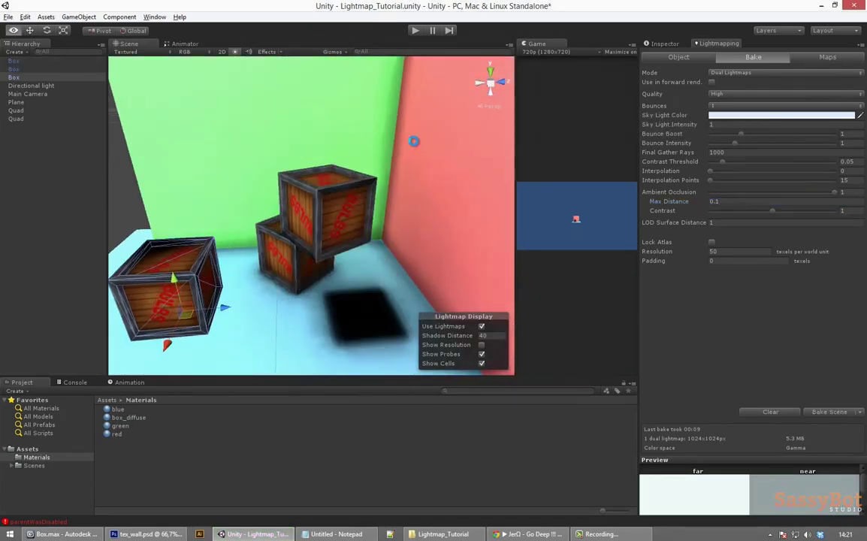
alt+drag(412, 141, 326, 170)
scroll(431, 195, up, 5)
scroll(326, 170, down, 4)
right_drag(383, 294, 370, 235)
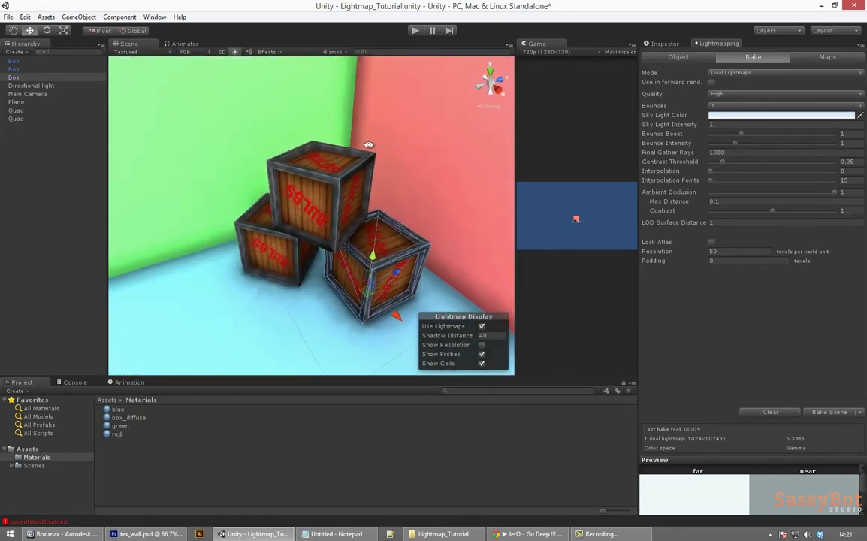
Step: Set the number of light bounces to 2 and rebake the scene's lightmaps
click(735, 106)
click(736, 138)
click(829, 411)
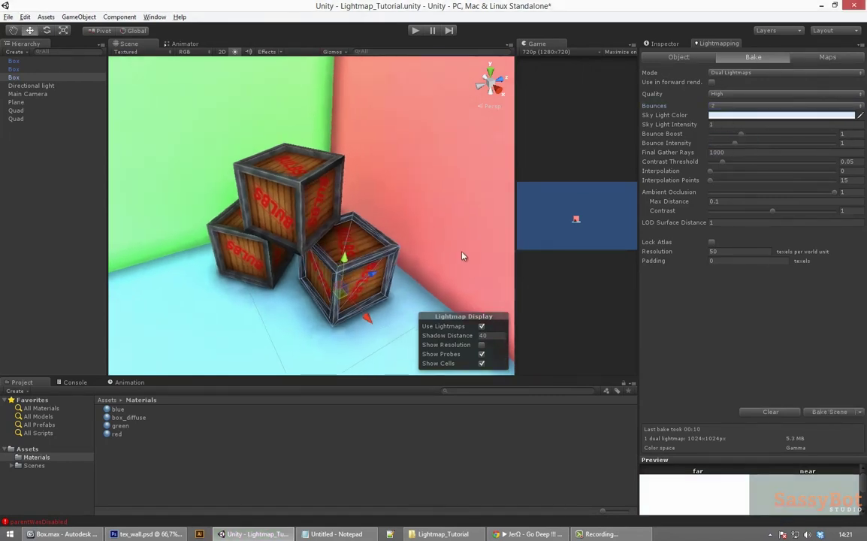
Step: Widen the Game view and adjust the main camera so it closely frames the stacked crates against the coloured walls
drag(515, 210, 412, 210)
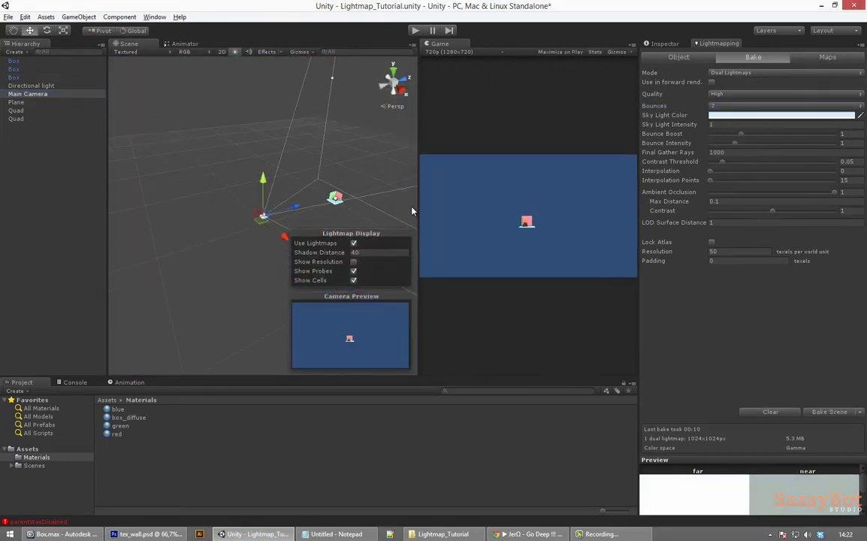
drag(412, 211, 484, 233)
key(f)
key(e)
key(w)
key(e)
drag(245, 279, 258, 221)
click(664, 44)
drag(764, 163, 749, 163)
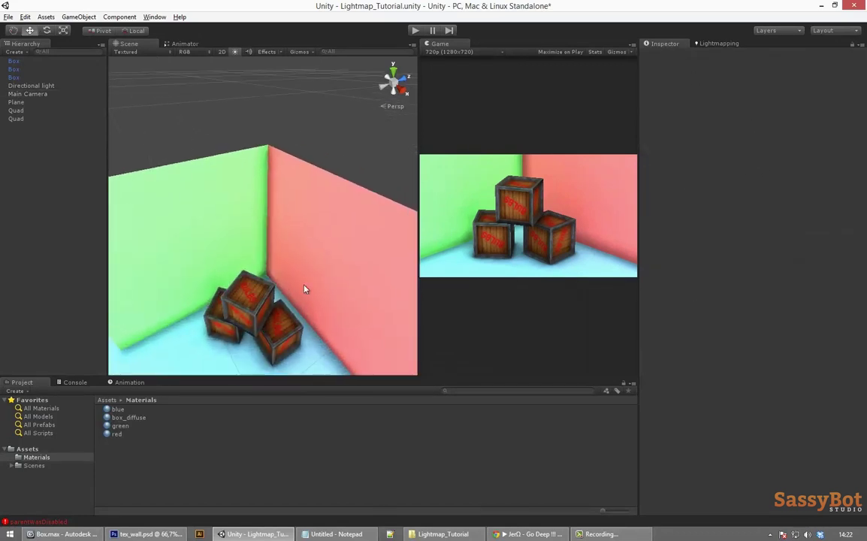
Step: Delete the directional light and create an area light in its place
click(240, 266)
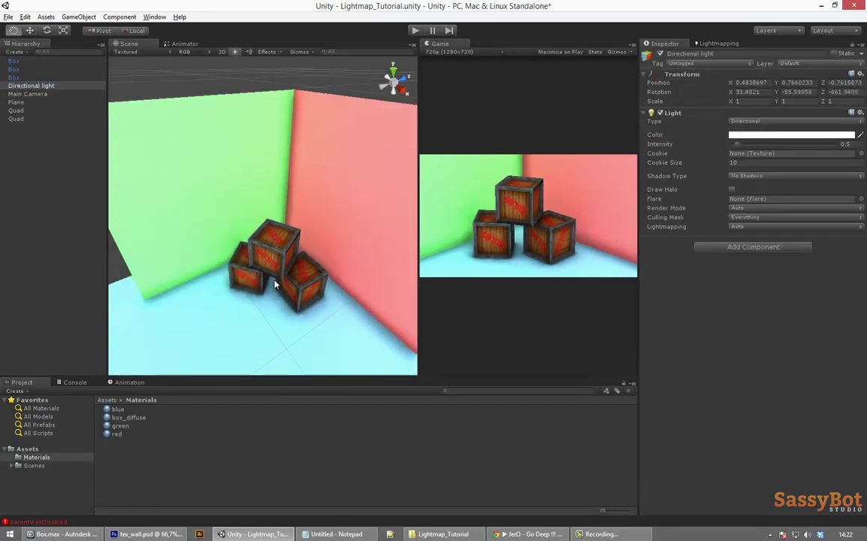
key(Delete)
scroll(285, 97, down, 10)
click(119, 17)
mouse_move(93, 40)
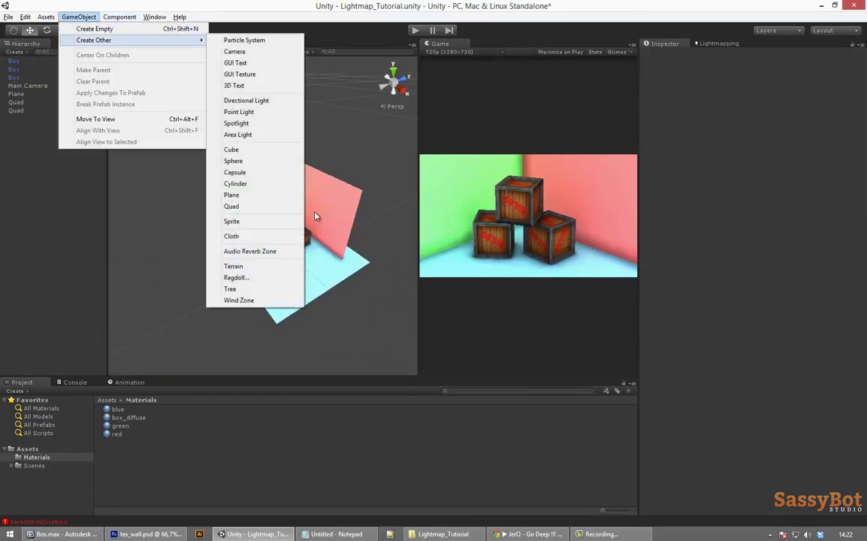
click(238, 134)
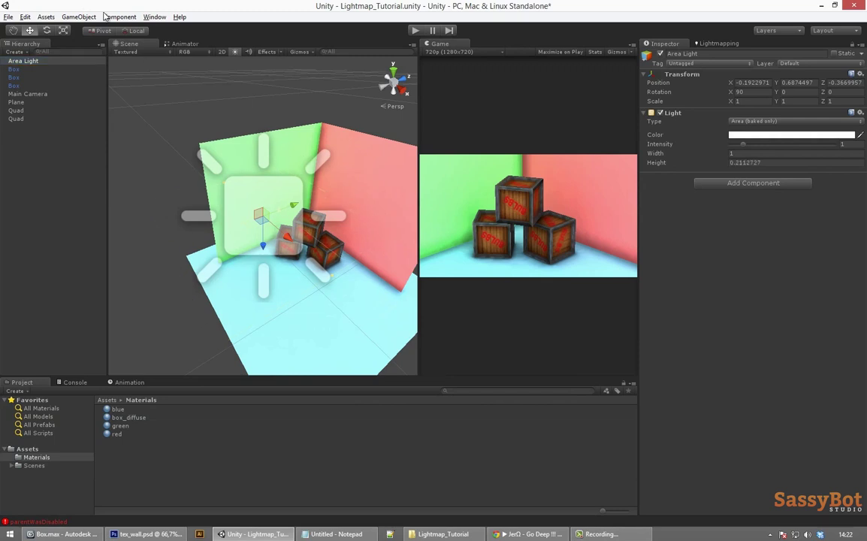
Step: Position the area light near the red wall from the top view and shape it into a strip about 0.95 by 0.05
drag(295, 204, 324, 195)
drag(317, 266, 358, 272)
click(393, 70)
click(394, 82)
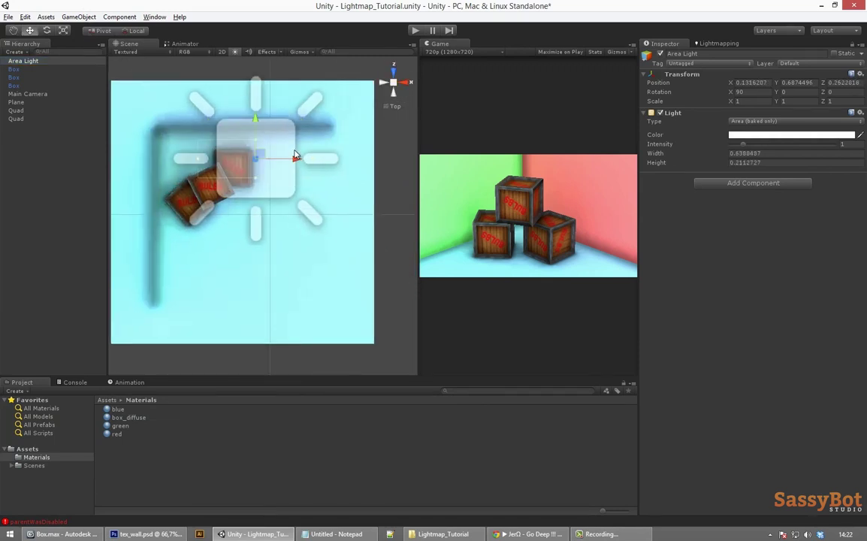
mouse_move(251, 151)
mouse_down()
mouse_move(247, 144)
mouse_move(242, 165)
mouse_up()
drag(246, 144, 250, 146)
scroll(413, 302, down, 20)
scroll(248, 152, up, 15)
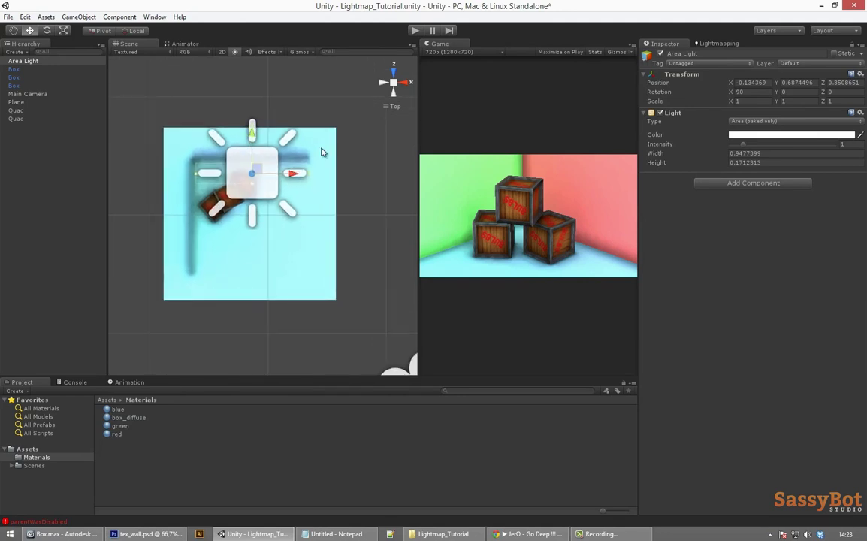
drag(254, 142, 333, 128)
key(f)
scroll(246, 152, up, 15)
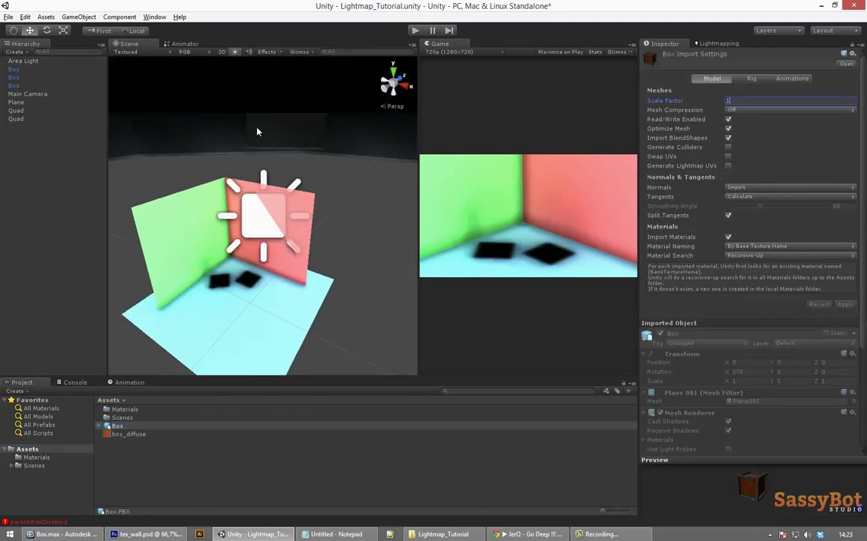
Step: Scale the area light, floor plane and both wall quads up together to about 110 to suit the larger crates
alt+drag(305, 214, 251, 143)
click(16, 119)
shift+click(16, 102)
ctrl+click(23, 61)
key(r)
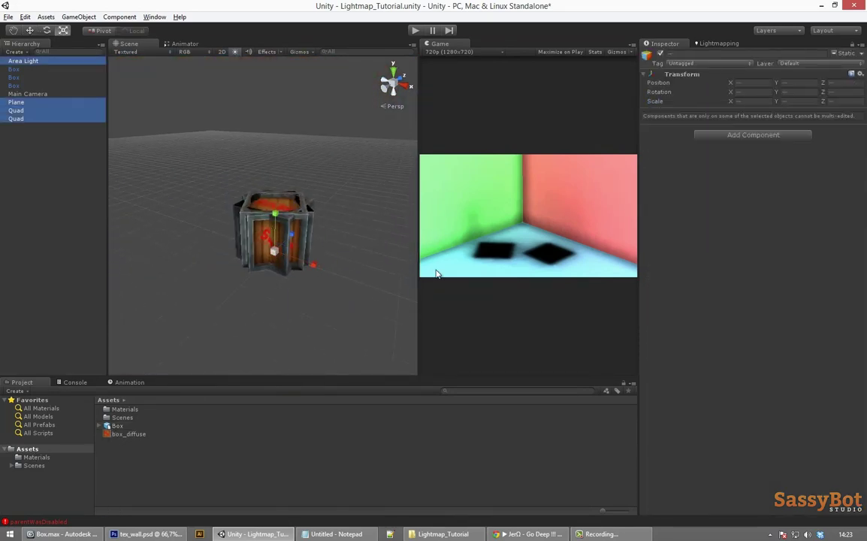
click(833, 54)
drag(274, 251, 285, 128)
Step: Move both wall quads up so they stand on the enlarged floor plane
scroll(265, 170, down, 5)
click(24, 120)
key(w)
click(16, 110)
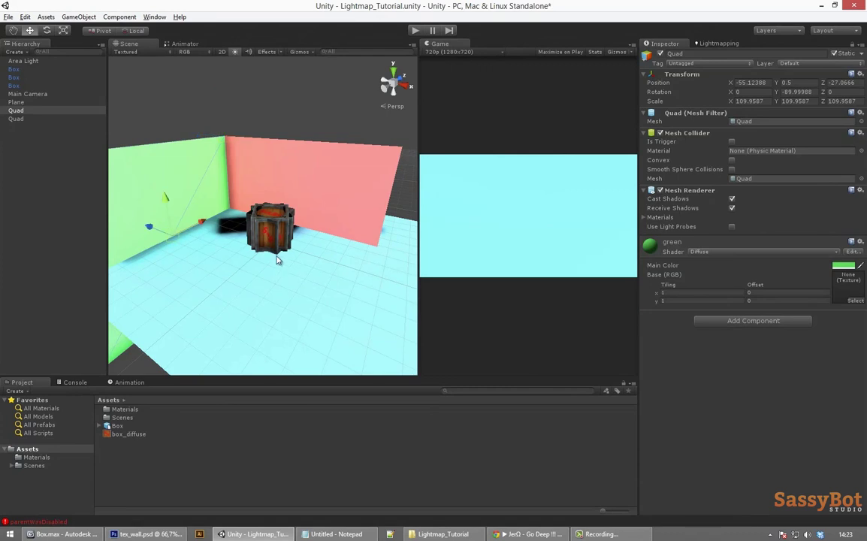
ctrl+click(15, 119)
key(f)
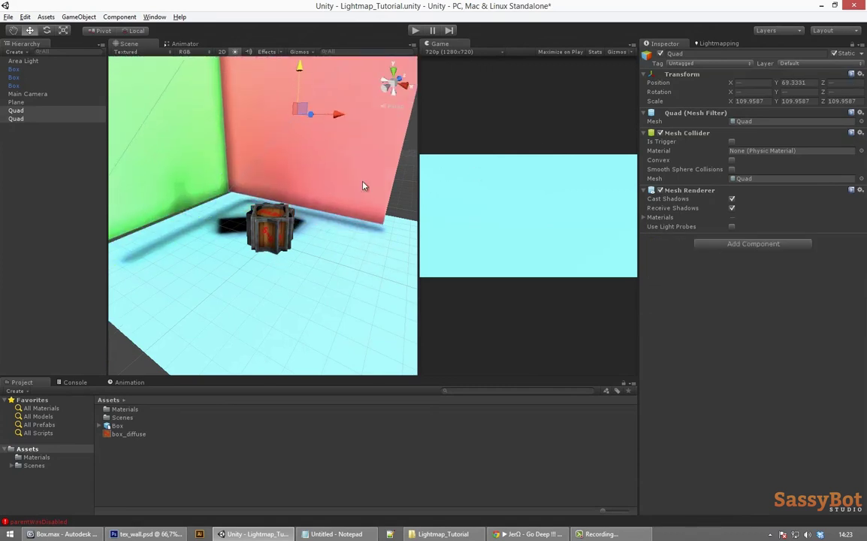
Step: Scale the three crates up together to about 1.75
click(273, 259)
key(f)
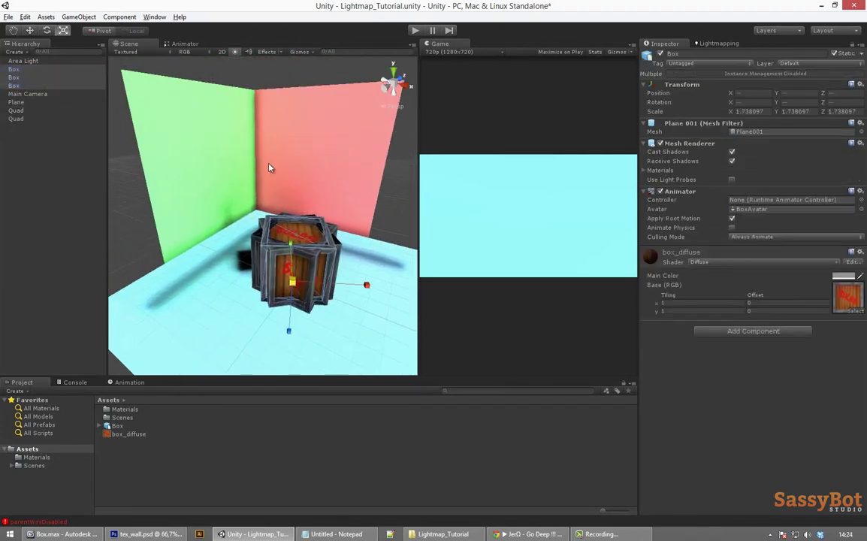
drag(290, 310, 295, 224)
Step: Rotate one of the overlapping crates and move it away from the others on the floor
click(46, 30)
ctrl+drag(296, 158, 296, 229)
click(29, 30)
drag(300, 188, 371, 235)
drag(347, 197, 312, 205)
Step: Raise another crate above the others, rotate it, and shift the crates into a three-crate stack
click(303, 271)
drag(300, 312, 300, 230)
key(e)
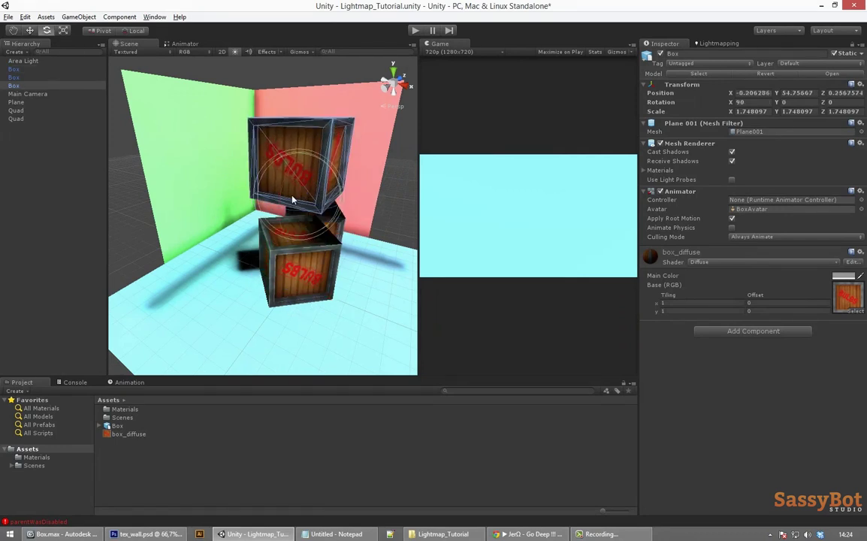
ctrl+drag(302, 188, 302, 259)
key(w)
drag(220, 192, 124, 212)
drag(174, 197, 264, 179)
click(296, 272)
drag(323, 238, 309, 213)
drag(260, 283, 257, 248)
Step: Scale the area light up uniformly to about 462 from the top view
click(23, 61)
click(393, 71)
click(393, 83)
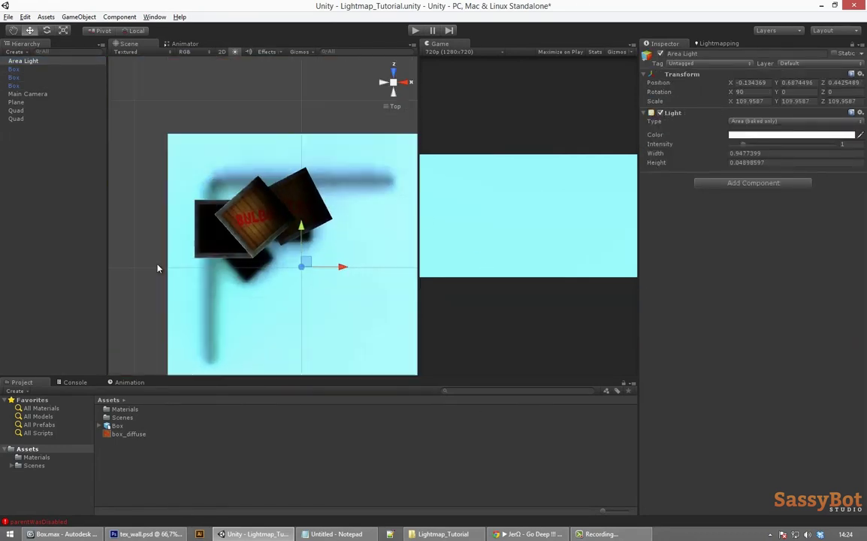
key(r)
key(f)
scroll(263, 221, up, 10)
click(263, 221)
click(23, 61)
scroll(259, 221, up, 10)
scroll(259, 221, up, 15)
drag(292, 215, 398, 216)
scroll(312, 160, up, 5)
scroll(312, 160, up, 10)
drag(263, 217, 394, 244)
scroll(286, 241, up, 8)
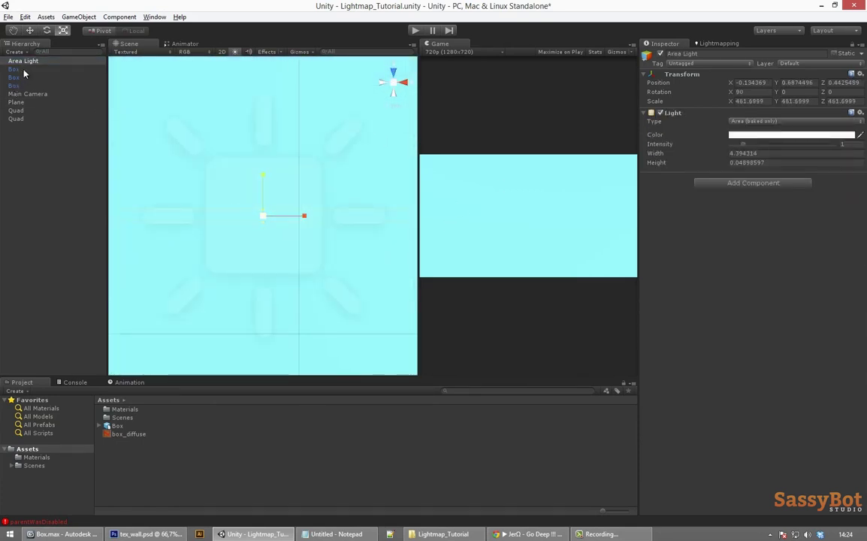
Step: Set the area light's height to 4.03, widen it to about 121, and move it along the red wall
scroll(257, 218, up, 4)
scroll(244, 225, down, 6)
middle_drag(256, 230, 282, 257)
drag(656, 153, 740, 153)
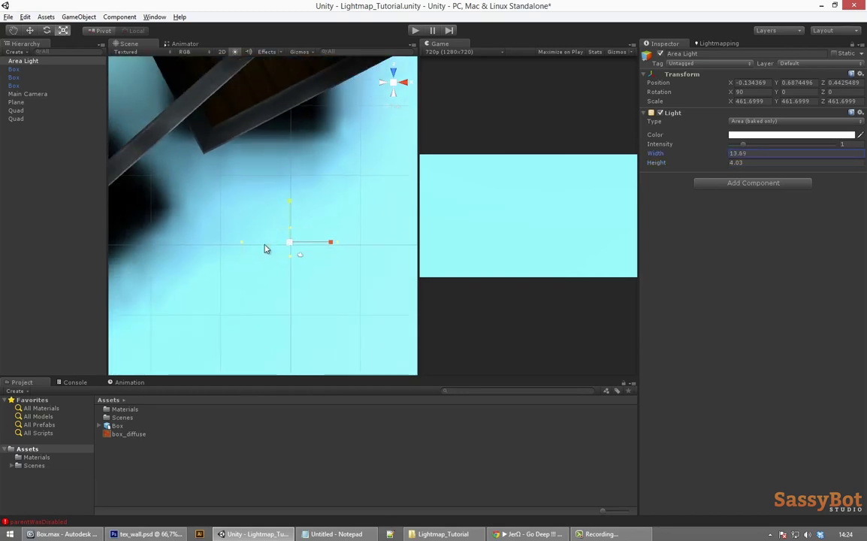
scroll(273, 235, down, 6)
middle_drag(260, 208, 264, 230)
key(w)
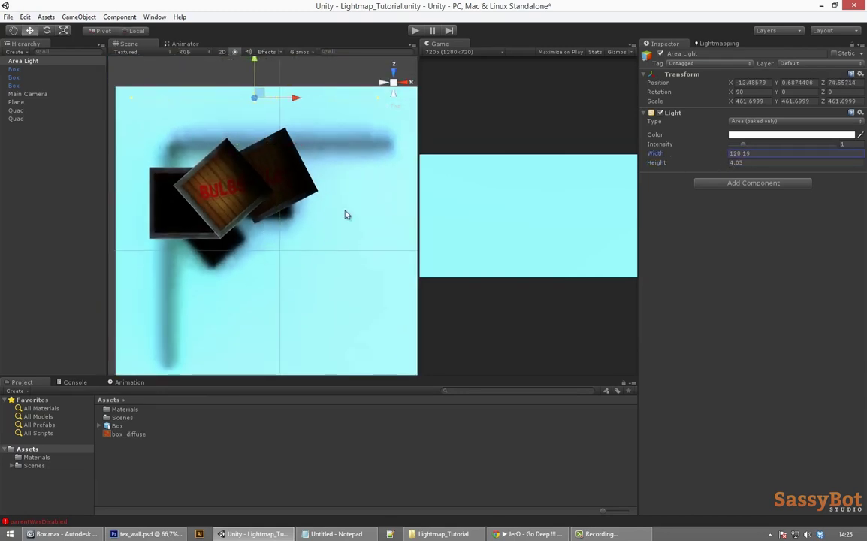
middle_drag(332, 205, 312, 241)
drag(276, 134, 292, 133)
Step: Raise the area light to a Y position of about 108, near the upper part of the walls
click(392, 82)
alt+drag(338, 293, 225, 166)
scroll(292, 248, down, 5)
click(404, 89)
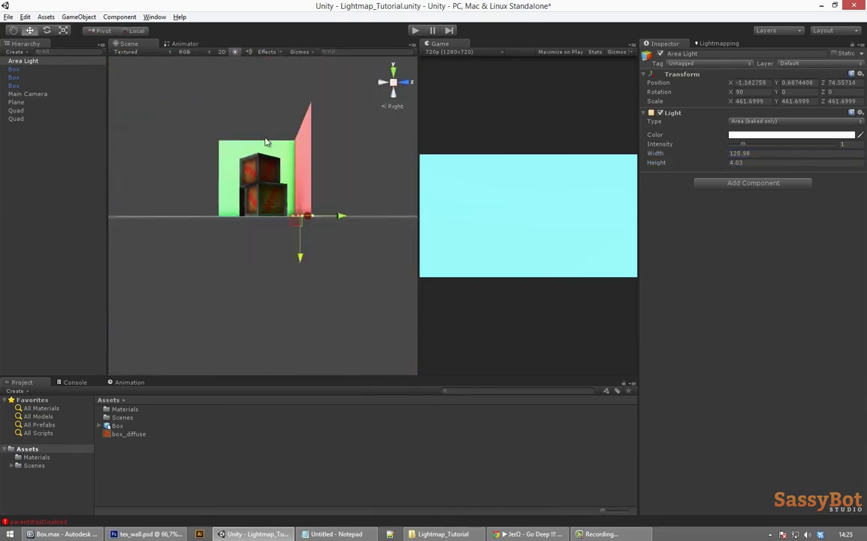
click(393, 82)
drag(300, 257, 323, 182)
click(393, 73)
alt+drag(378, 99, 301, 198)
Step: Duplicate the area light, turn the copy 90 degrees, and place it along the green side wall
key(ctrl+d)
key(e)
alt+drag(288, 118, 278, 104)
click(392, 72)
drag(279, 174, 232, 222)
alt+drag(332, 181, 259, 90)
click(23, 69)
click(23, 61)
click(23, 70)
scroll(168, 229, up, 4)
alt+drag(168, 228, 273, 209)
Step: Select the main camera and move it to frame the enlarged crate stack
click(27, 102)
scroll(226, 218, down, 8)
drag(265, 242, 388, 244)
Step: Adjust the placement of the red and green wall quads so they meet along the floor's edges
double_click(16, 127)
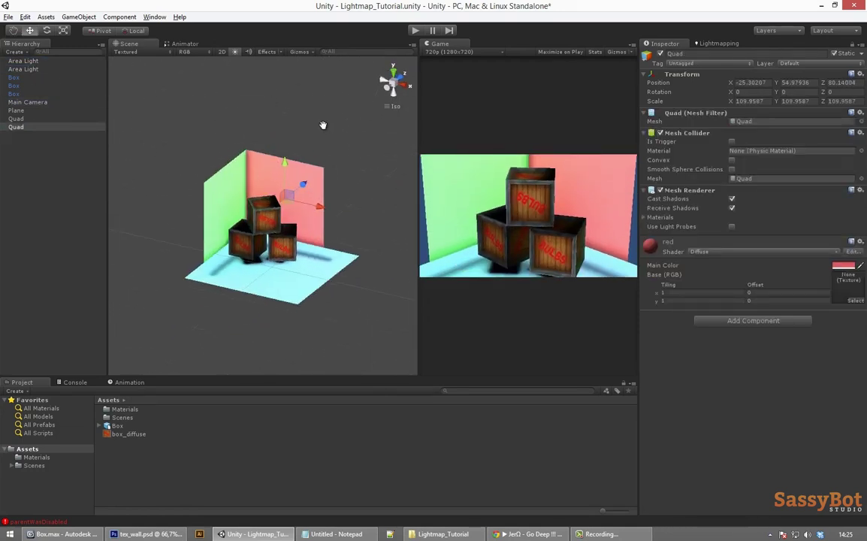
drag(288, 196, 348, 176)
alt+drag(382, 218, 364, 228)
drag(290, 198, 247, 230)
click(17, 119)
alt+drag(421, 180, 408, 191)
Step: Set the green wall quad's X scale to 146.754, matching the red wall quad
click(18, 127)
click(750, 101)
click(226, 193)
click(750, 102)
text(146.754)
key(Tab)
key(Tab)
alt+drag(277, 197, 245, 230)
alt+drag(315, 235, 303, 185)
Step: Reposition the main camera so the crates and both walls fill the Game view
click(28, 102)
middle_drag(301, 195, 258, 196)
alt+drag(258, 196, 323, 197)
drag(377, 224, 402, 218)
alt+drag(306, 197, 237, 201)
click(338, 142)
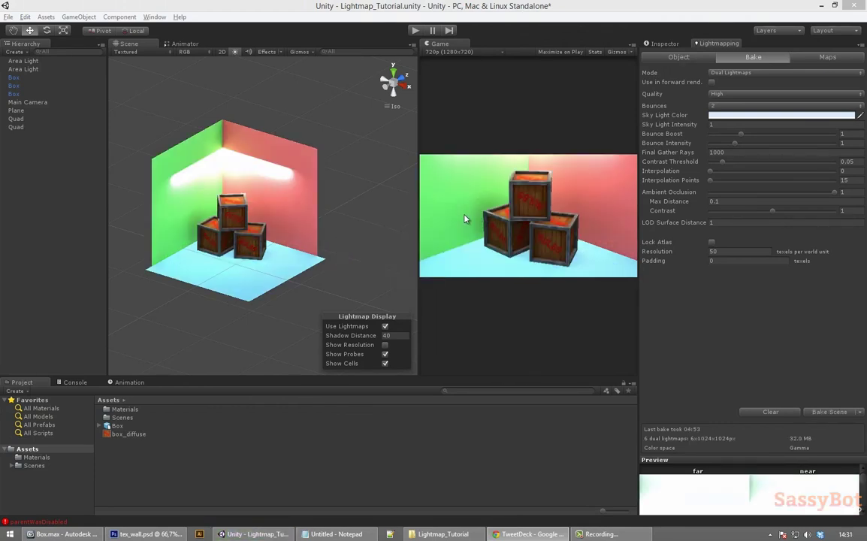
Step: Set the intensity of both area lights to 0.2
click(242, 272)
click(275, 192)
click(184, 197)
middle_drag(184, 197, 194, 228)
scroll(194, 228, up, 8)
scroll(360, 225, up, 3)
alt+drag(360, 225, 267, 146)
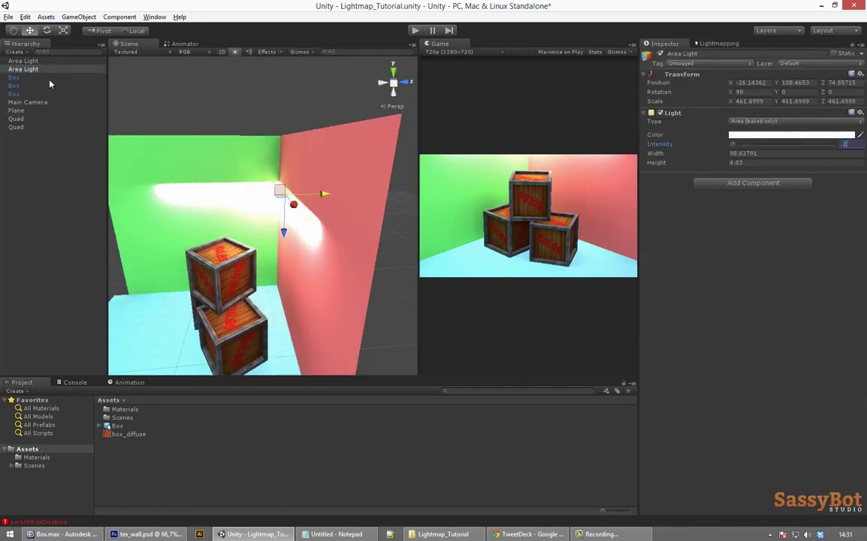
click(30, 61)
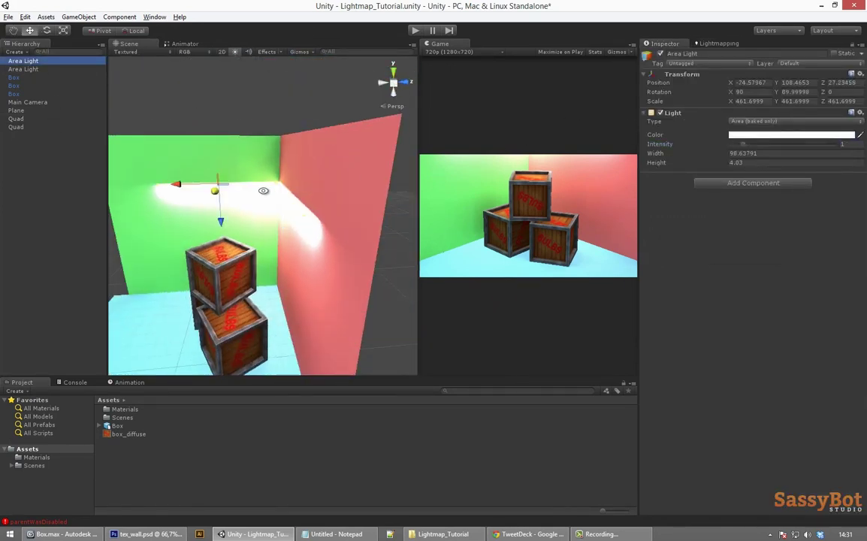
text(0.2)
Step: Tilt the area lights along the green and red walls slightly
click(383, 83)
key(e)
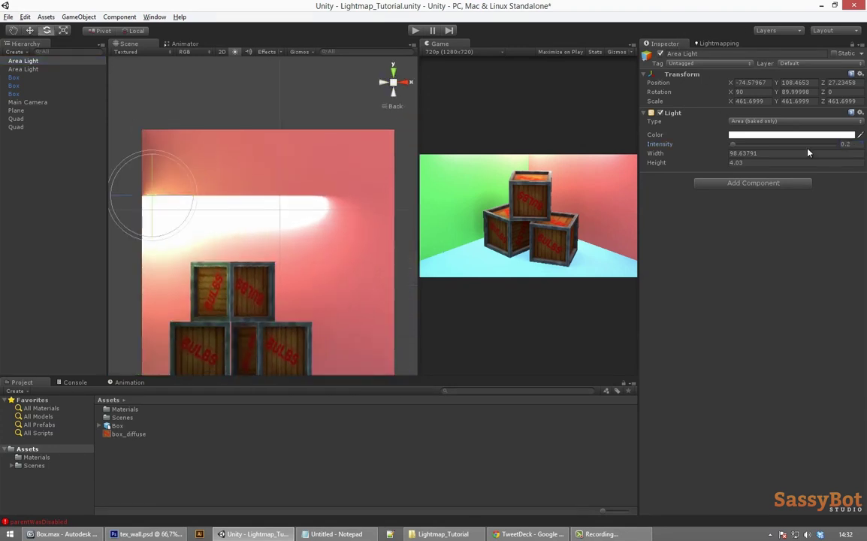
ctrl+drag(192, 196, 190, 206)
key(w)
click(23, 69)
click(407, 82)
key(e)
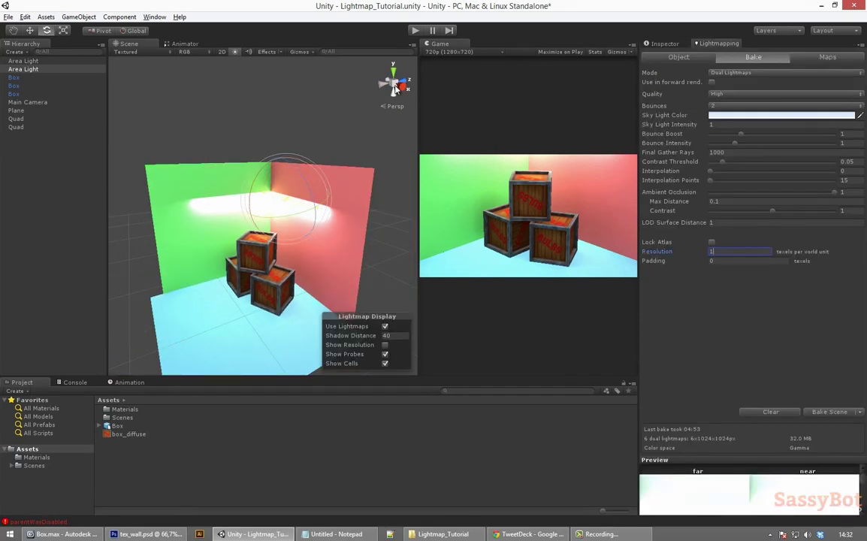
Step: Set the bake resolution to 1 and the ambient occlusion max distance to 1.5, and rebake the scene
alt+drag(378, 171, 385, 218)
click(736, 41)
text(1.5)
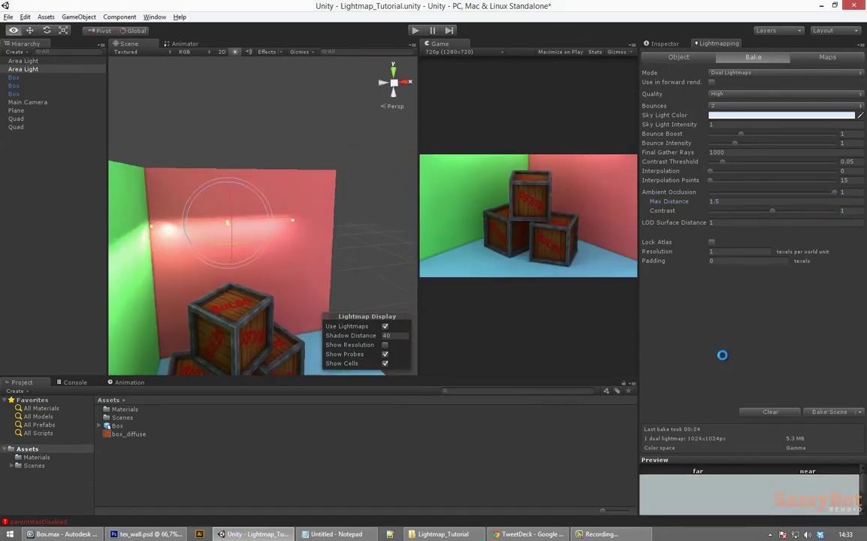
Step: Duplicate an area light, lower the copy in front of the crates, and rotate it to face the stack
key(ctrl+d)
key(w)
drag(273, 125, 273, 169)
middle_drag(326, 248, 325, 207)
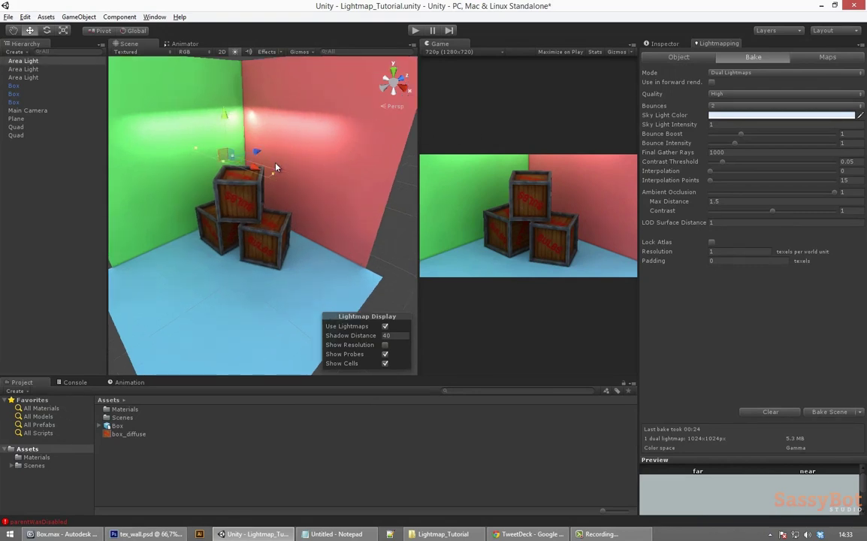
key(e)
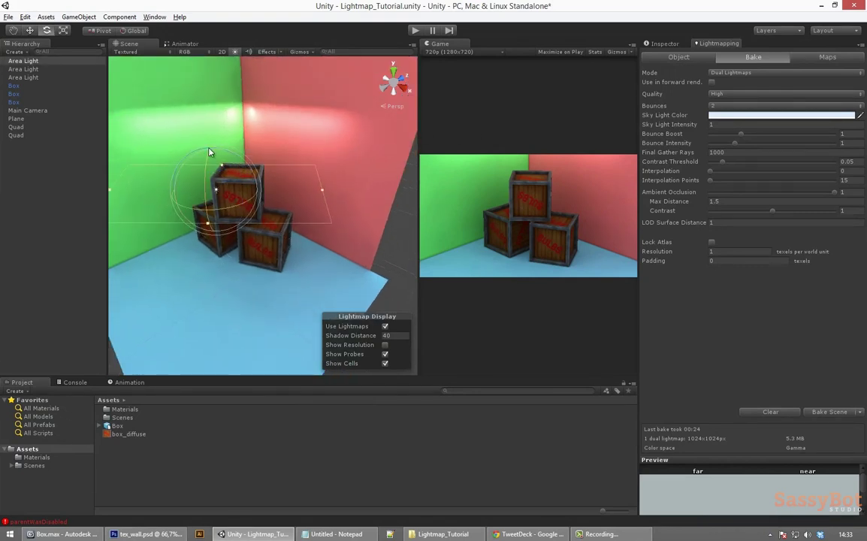
alt+drag(167, 144, 202, 185)
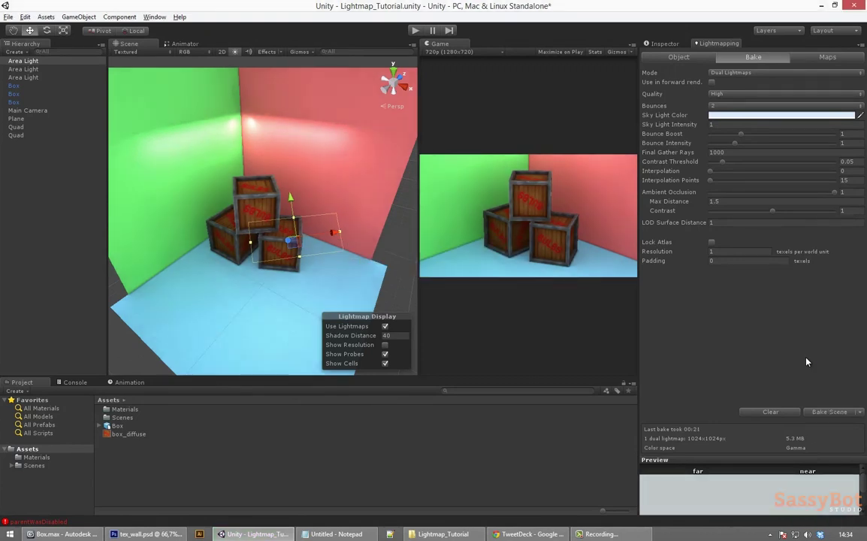
Step: Set the intensity of the duplicated area light beside the crates to 0.5
alt+drag(226, 293, 323, 244)
click(24, 77)
click(23, 61)
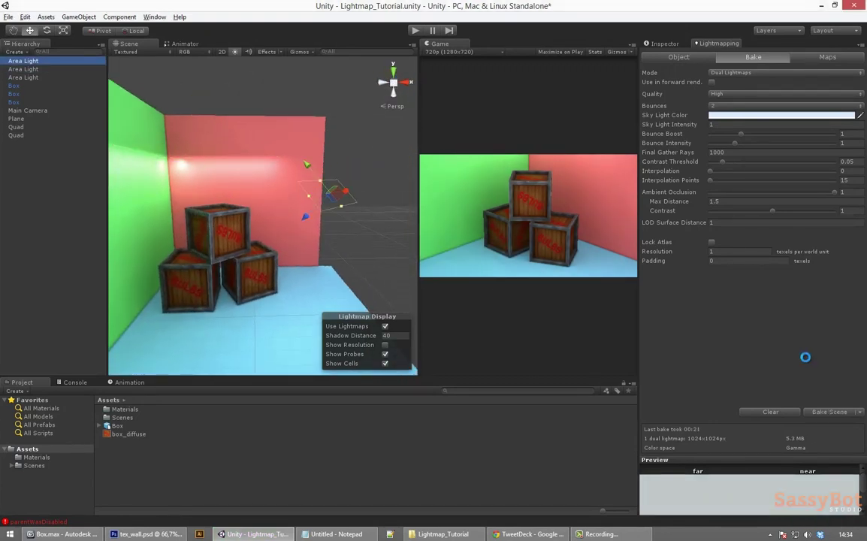
click(668, 202)
click(664, 44)
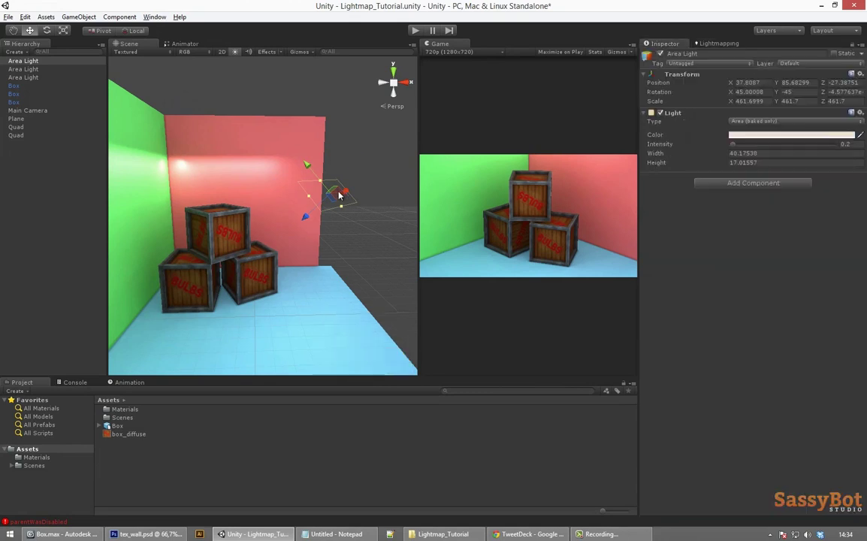
click(845, 143)
text(0.5)
Step: Rotate the area light to -45° on X and lower it to the blue floor in front of the crates
middle_drag(334, 197, 336, 210)
key(e)
drag(304, 200, 330, 239)
key(w)
drag(366, 180, 323, 297)
alt+drag(338, 248, 300, 90)
drag(344, 291, 322, 320)
Step: Using global handle orientation, turn the area light to -30° on Y and shift it sideways across the floor in front of the crates
middle_drag(339, 186, 351, 130)
alt+drag(350, 131, 397, 200)
key(x)
ctrl+drag(298, 302, 310, 316)
key(w)
drag(258, 300, 224, 308)
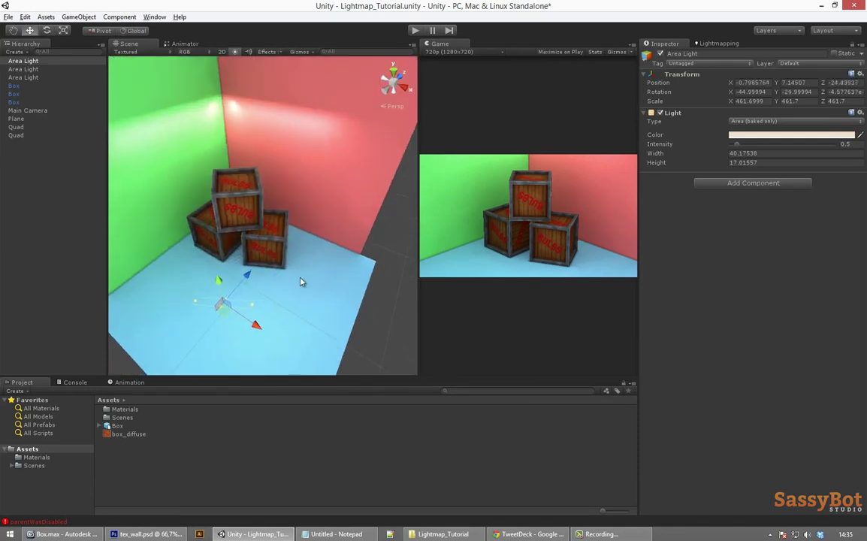
Step: Select the area light along the red wall and show its light properties
alt+drag(303, 275, 289, 300)
click(23, 70)
click(24, 78)
click(718, 44)
click(664, 43)
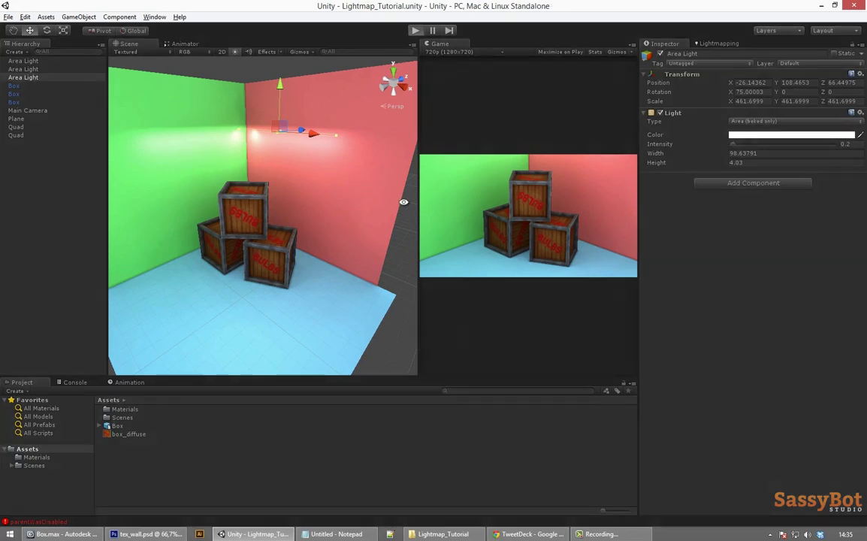